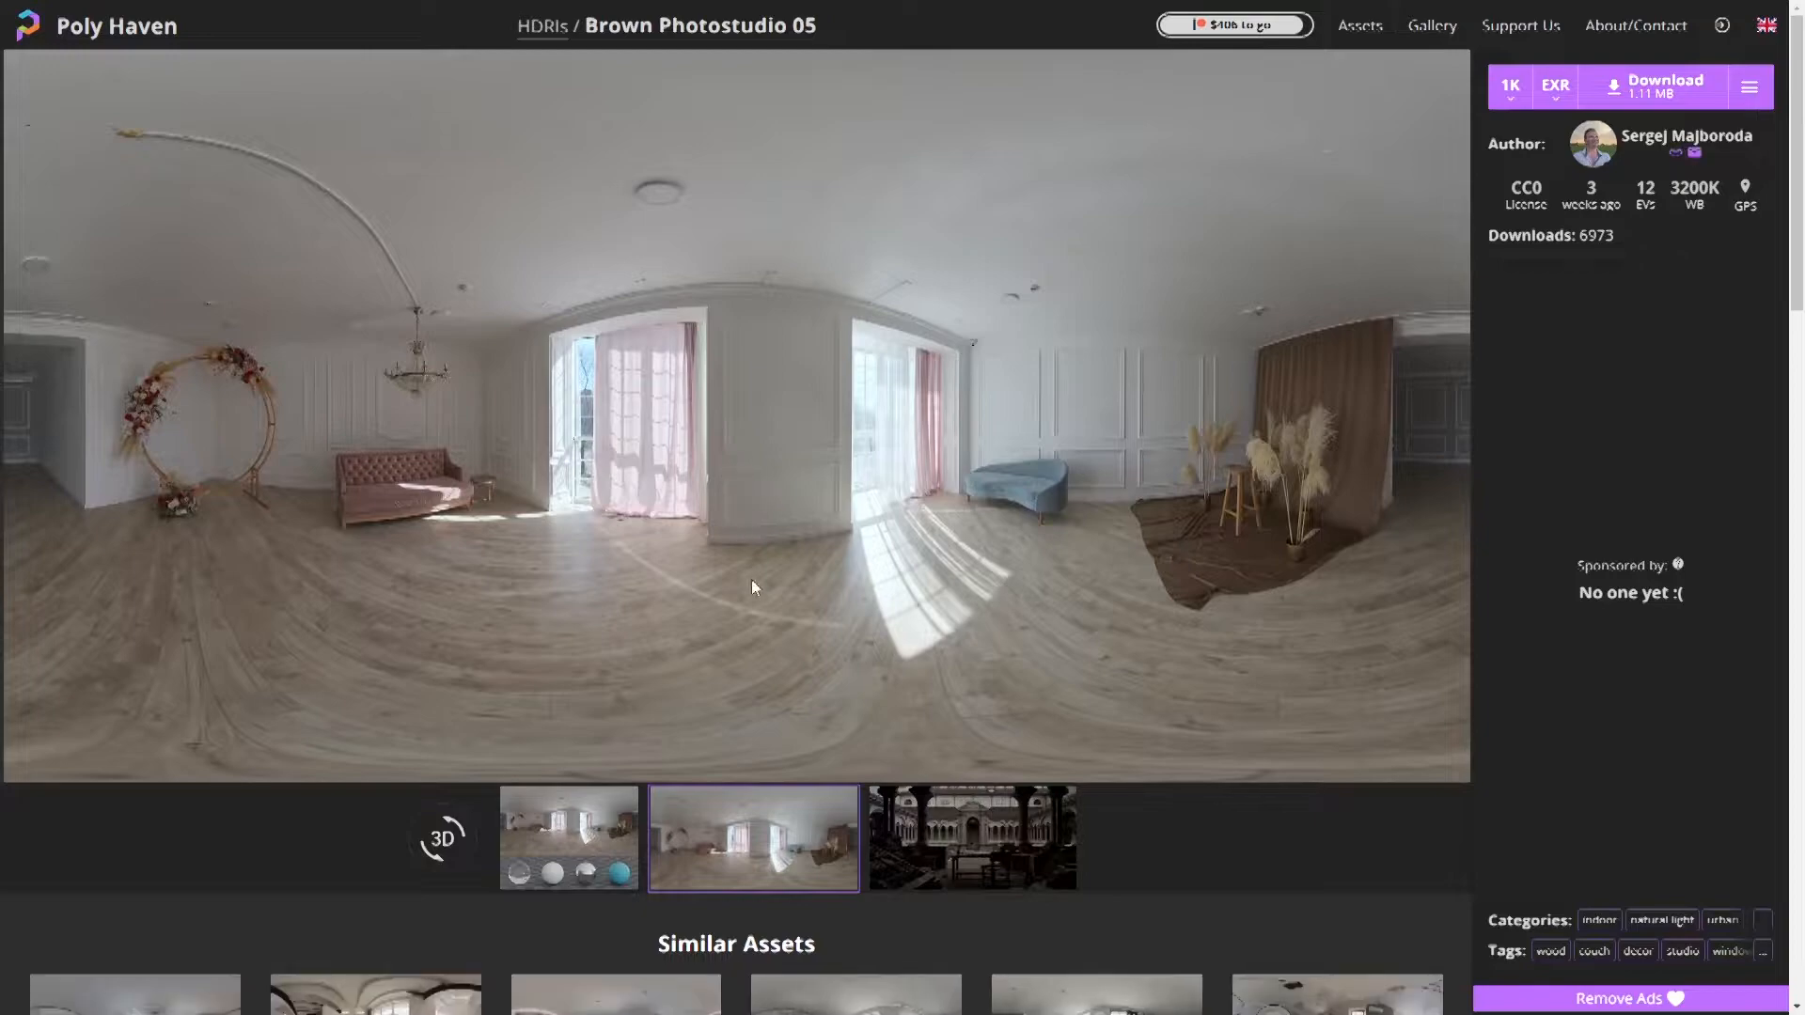
Examine the Brown Photostudio 05 HDRI in the 3D panorama viewer, looking around the room, and open its material-sphere preview
{"action": "left_click_drag", "start_coordinate": [647, 647], "coordinate": [442, 838]}
{"action": "left_click", "coordinate": [442, 837]}
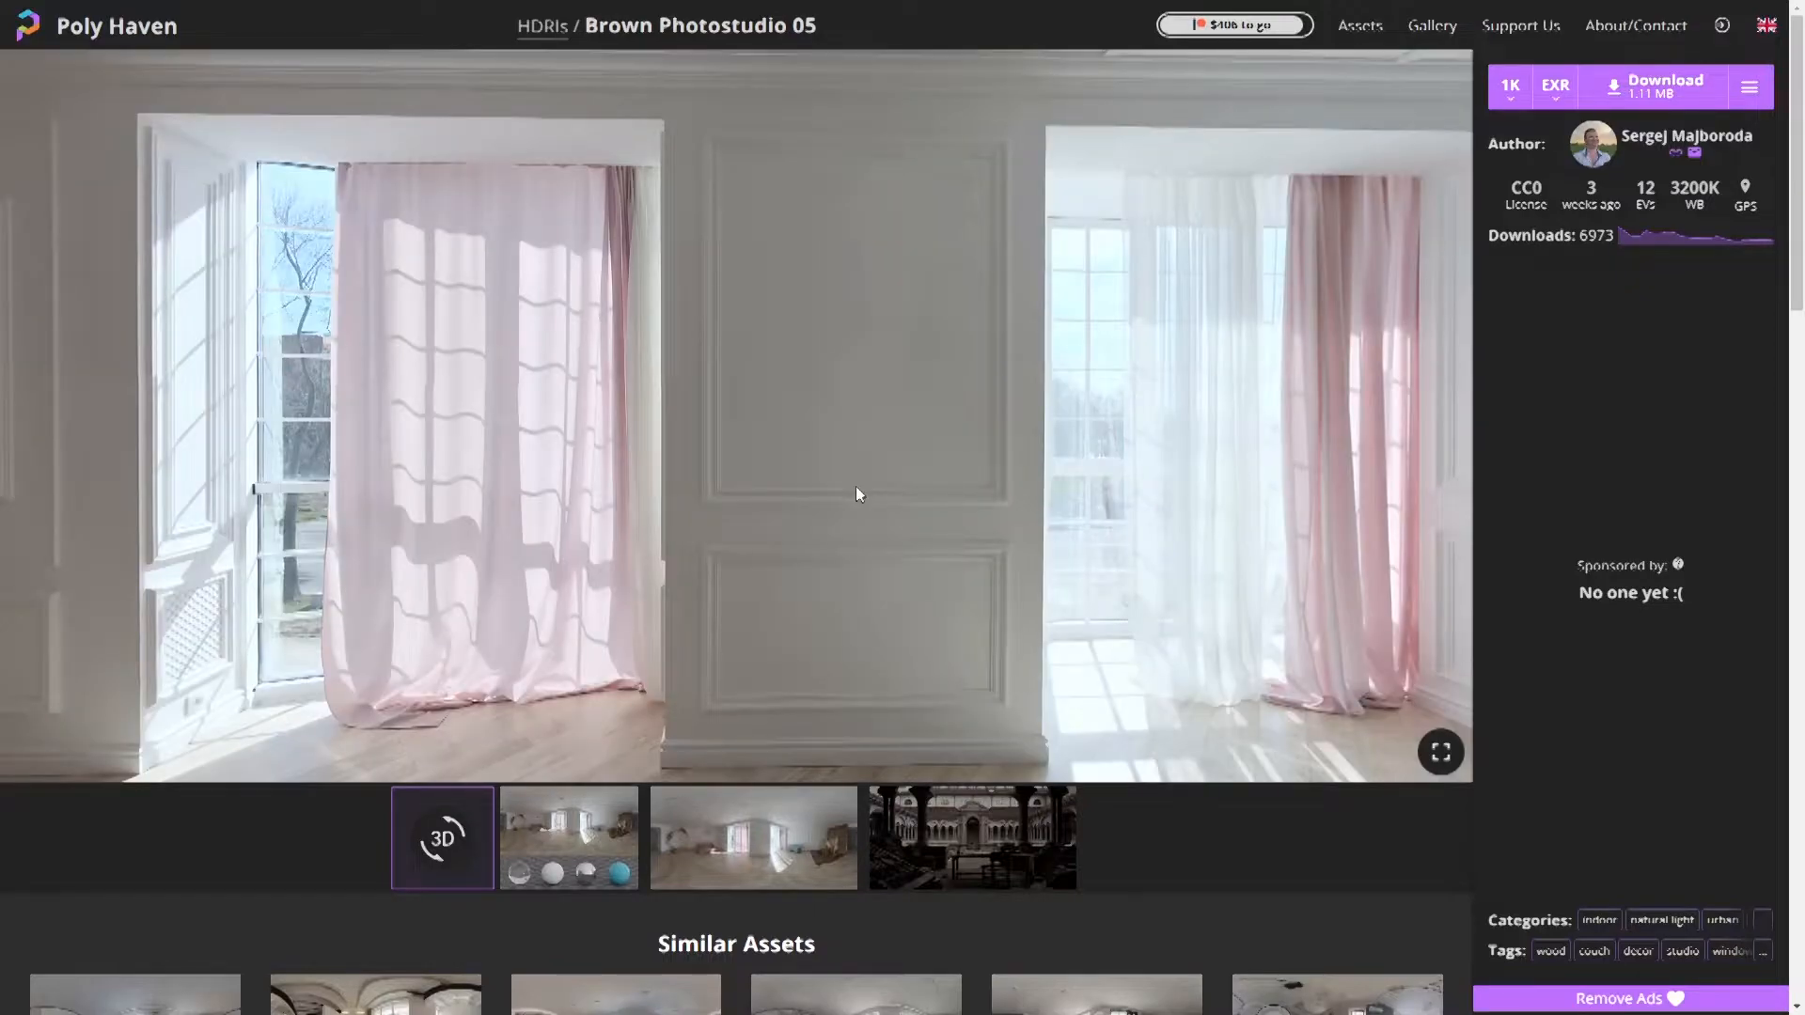
{"action": "mouse_move", "coordinate": [855, 487]}
{"action": "left_mouse_down"}
{"action": "mouse_move", "coordinate": [1006, 295]}
{"action": "mouse_move", "coordinate": [890, 489]}
{"action": "left_mouse_up"}
{"action": "left_click_drag", "start_coordinate": [1334, 636], "coordinate": [1007, 502]}
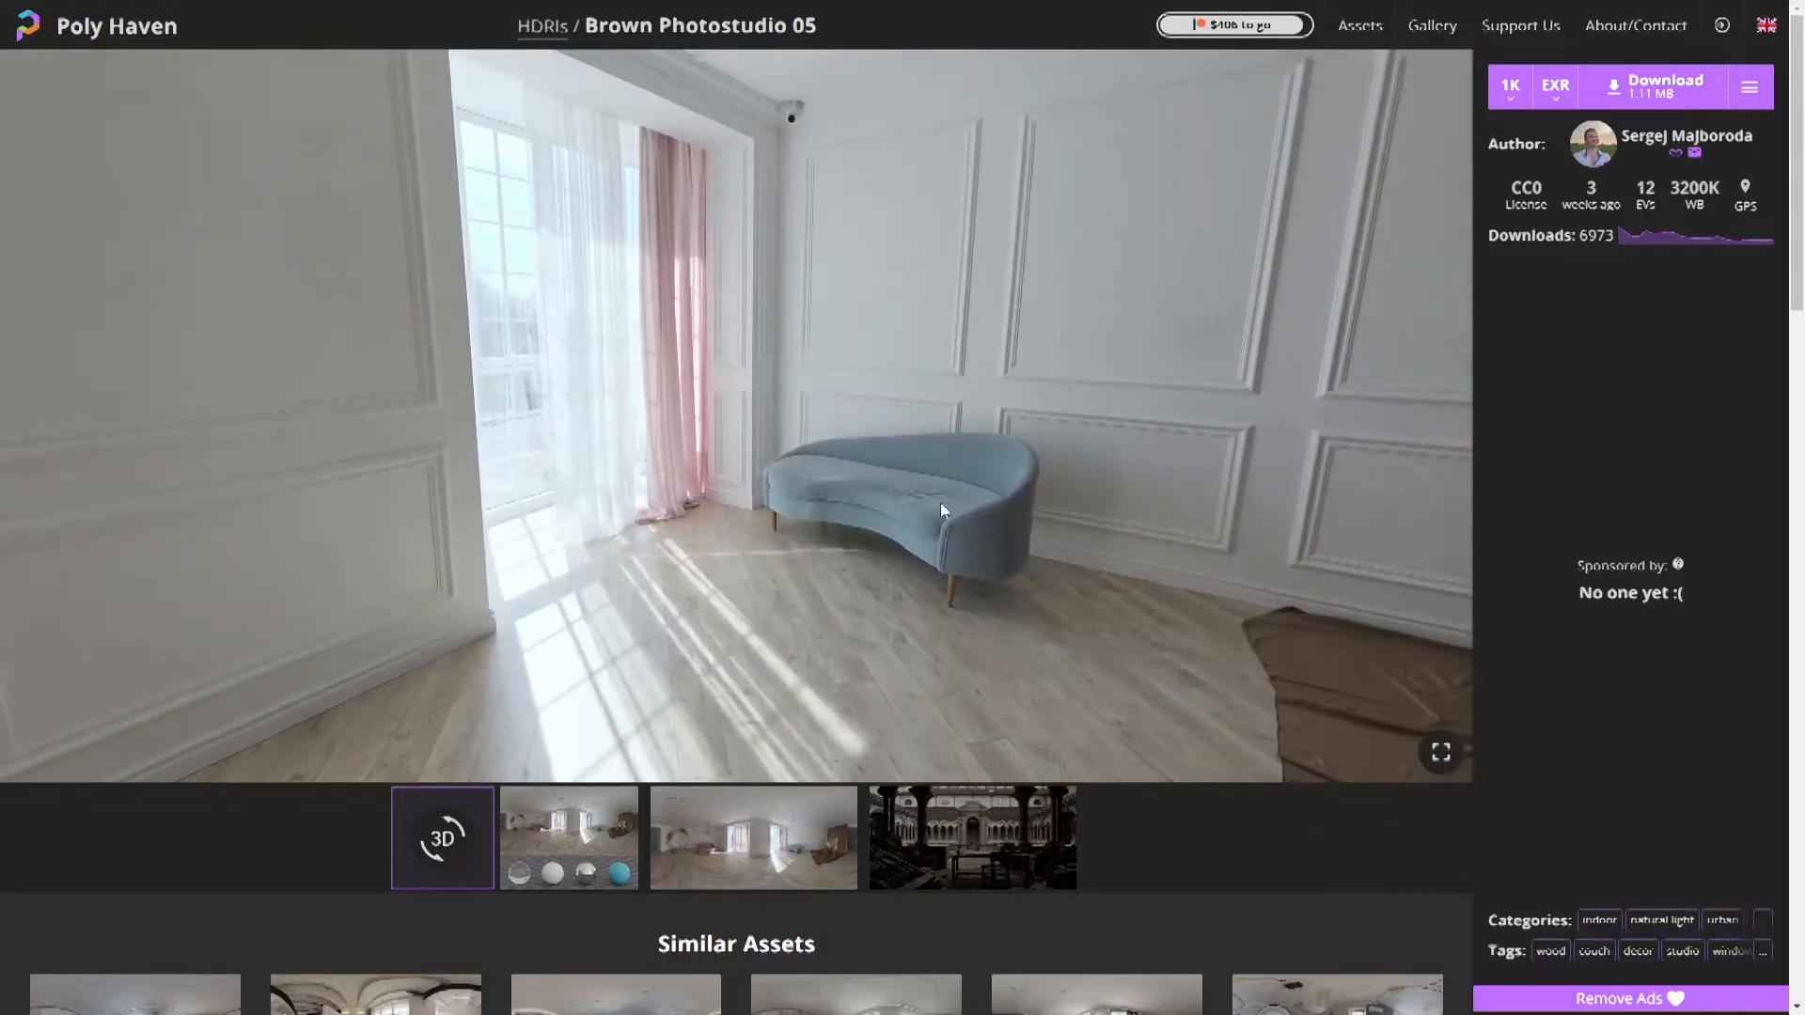
{"action": "left_click_drag", "start_coordinate": [602, 512], "coordinate": [884, 507]}
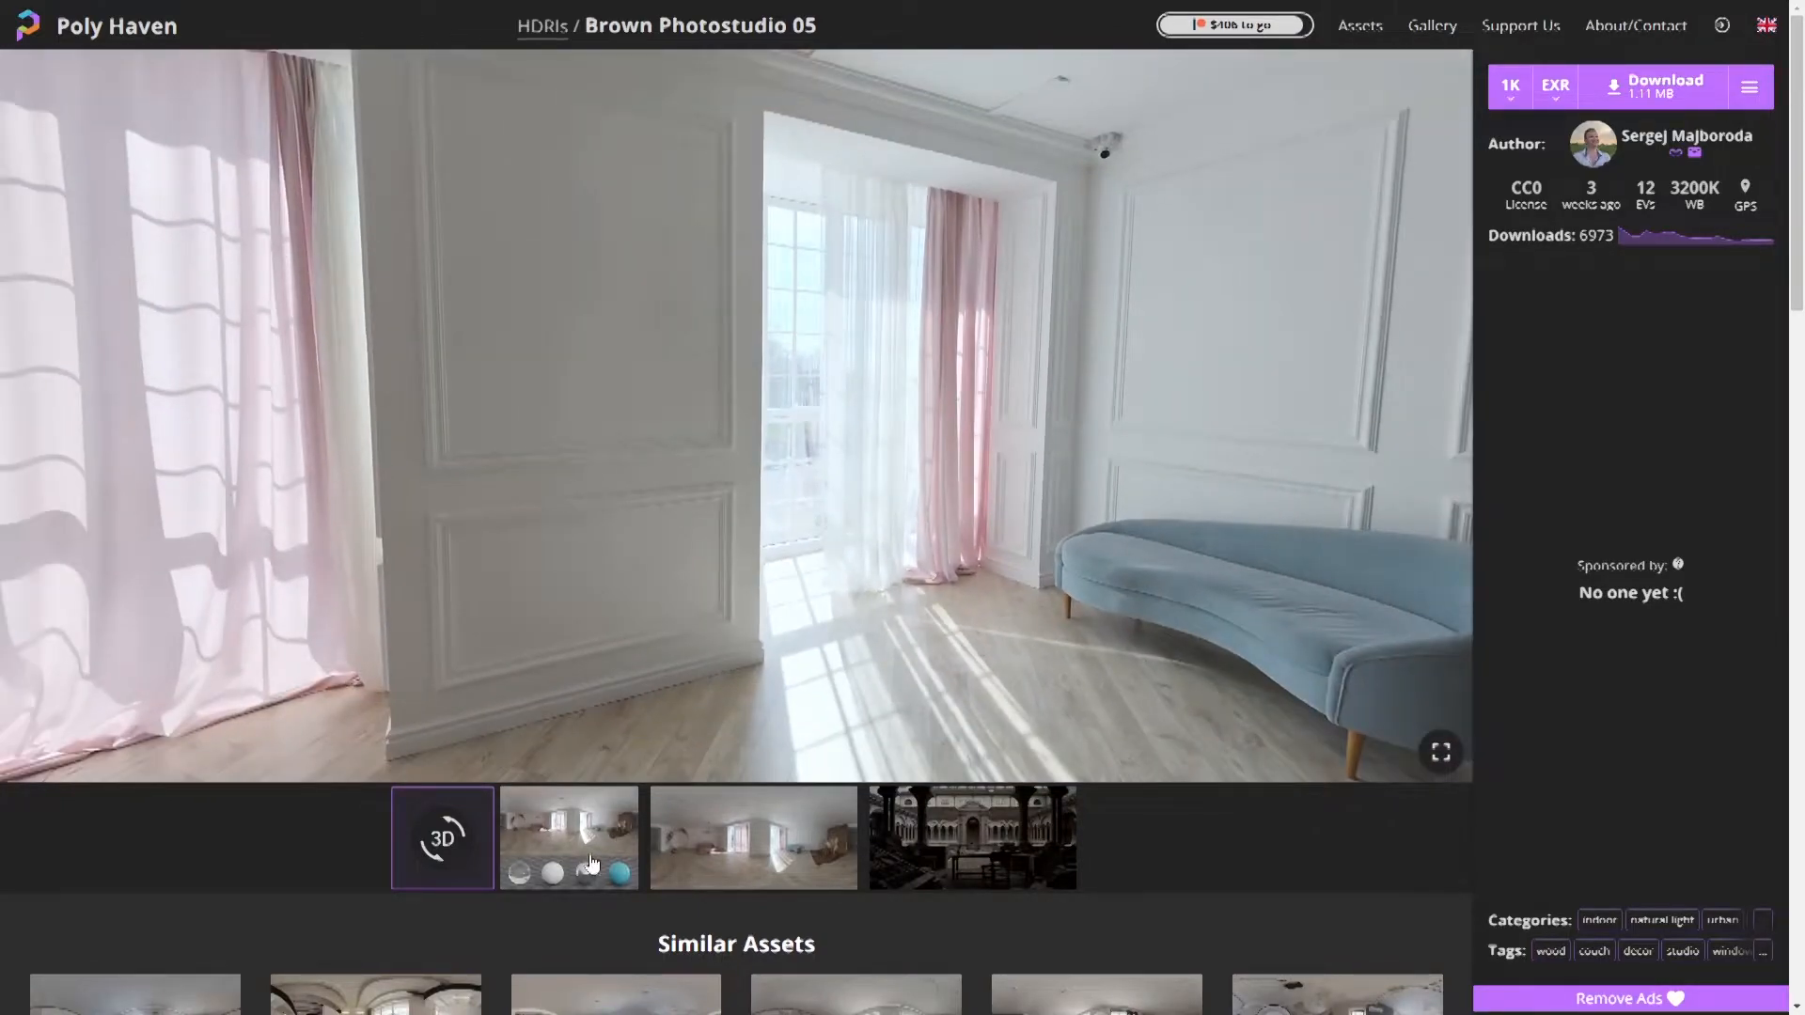
{"action": "left_click", "coordinate": [584, 844]}
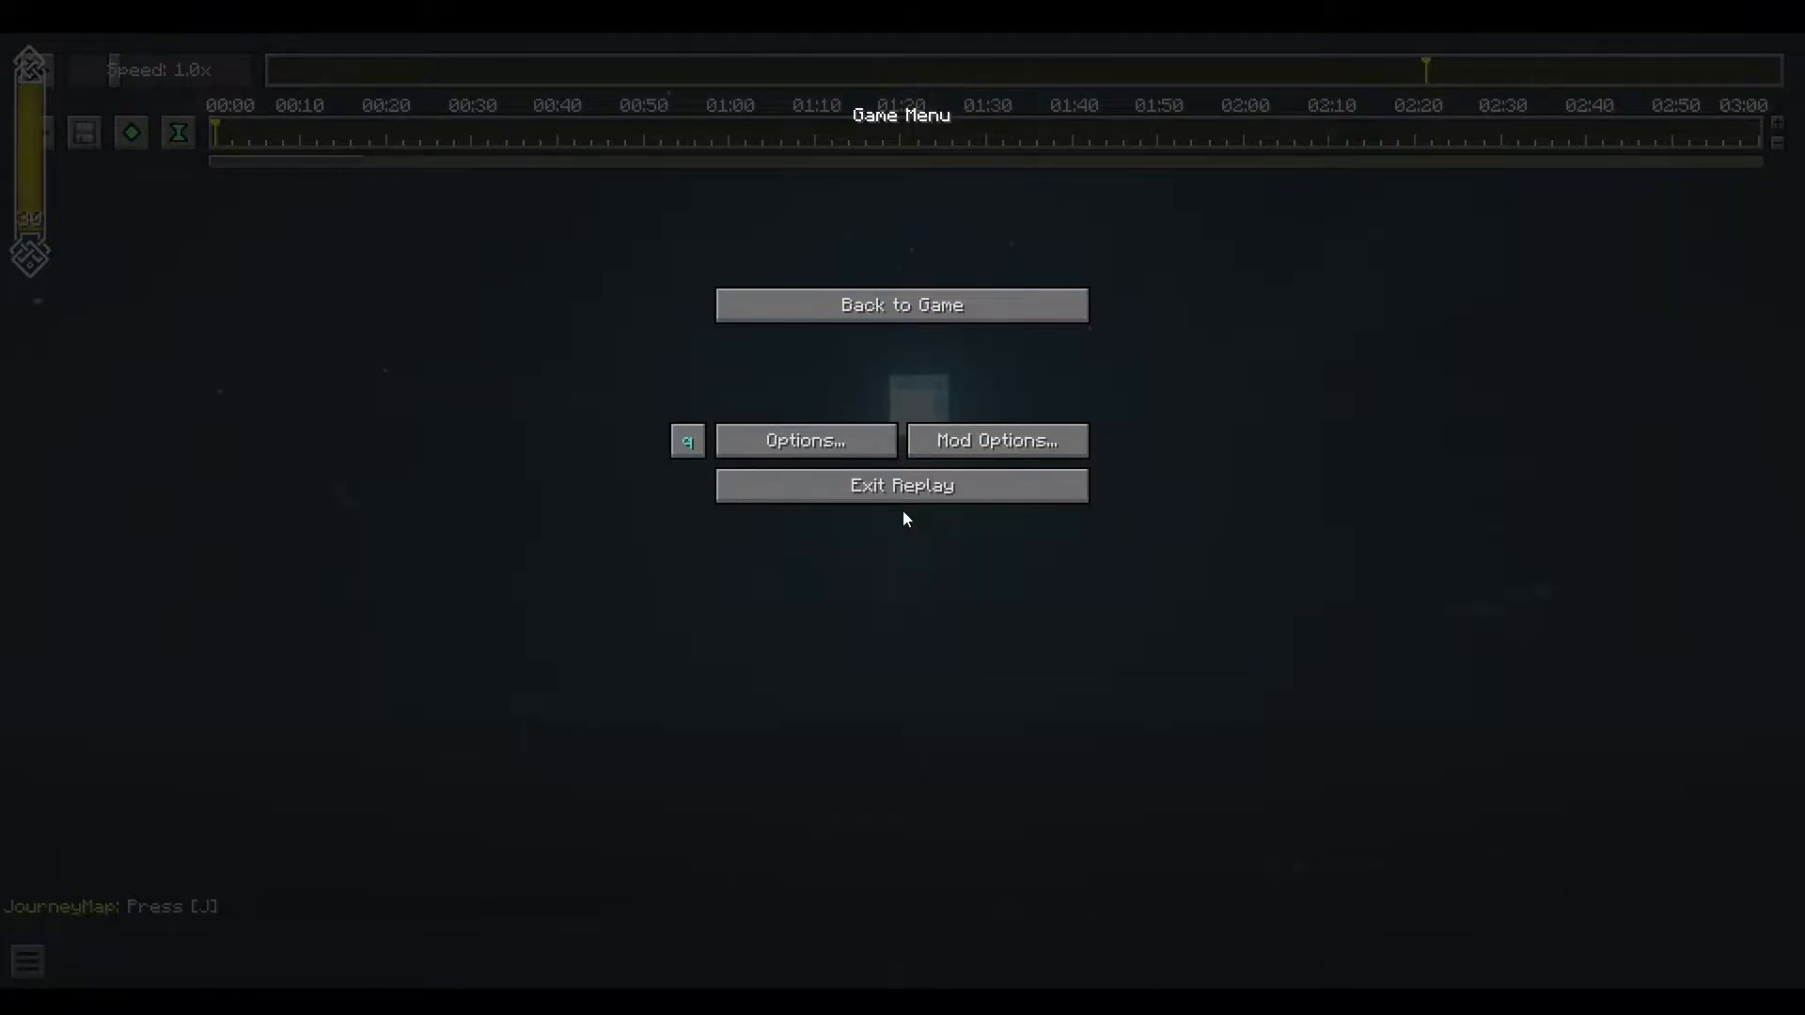
Switch to the Minecraft replay, add a position keyframe at 00:00 facing the moon, and restore the camera to that keyframe
{"action": "key", "text": "Escape"}
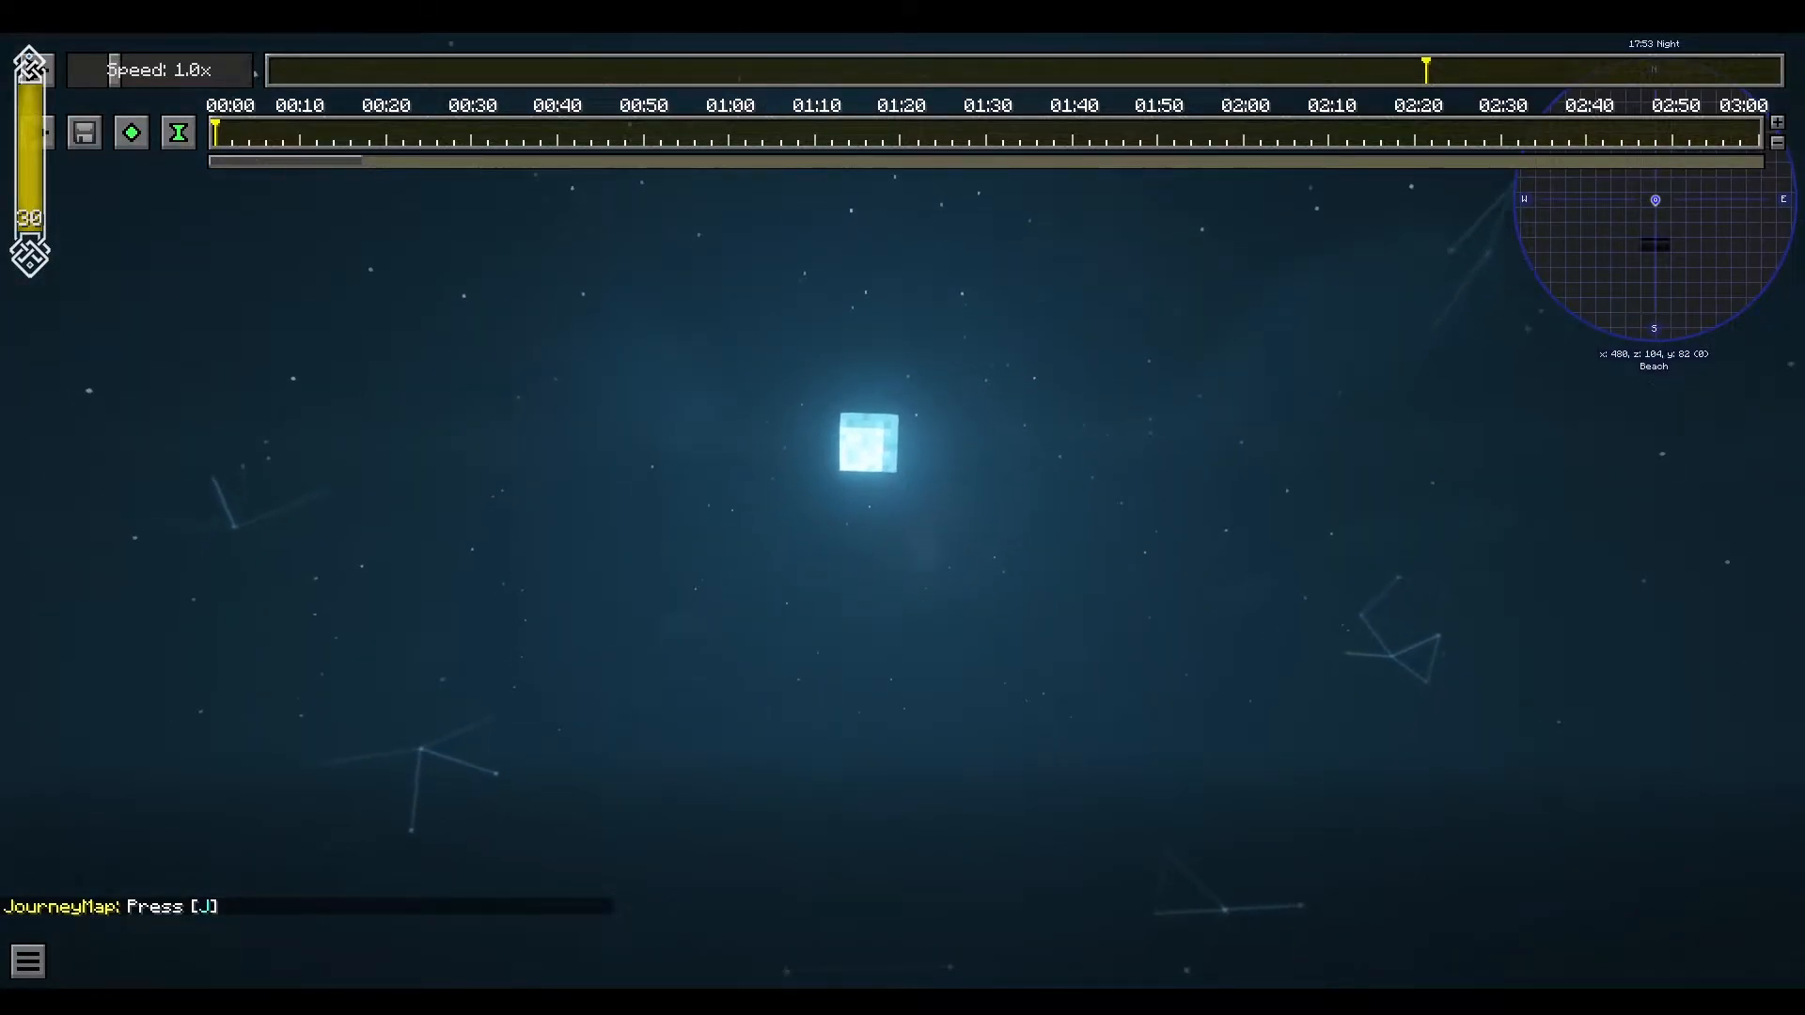
{"action": "left_click", "coordinate": [132, 133]}
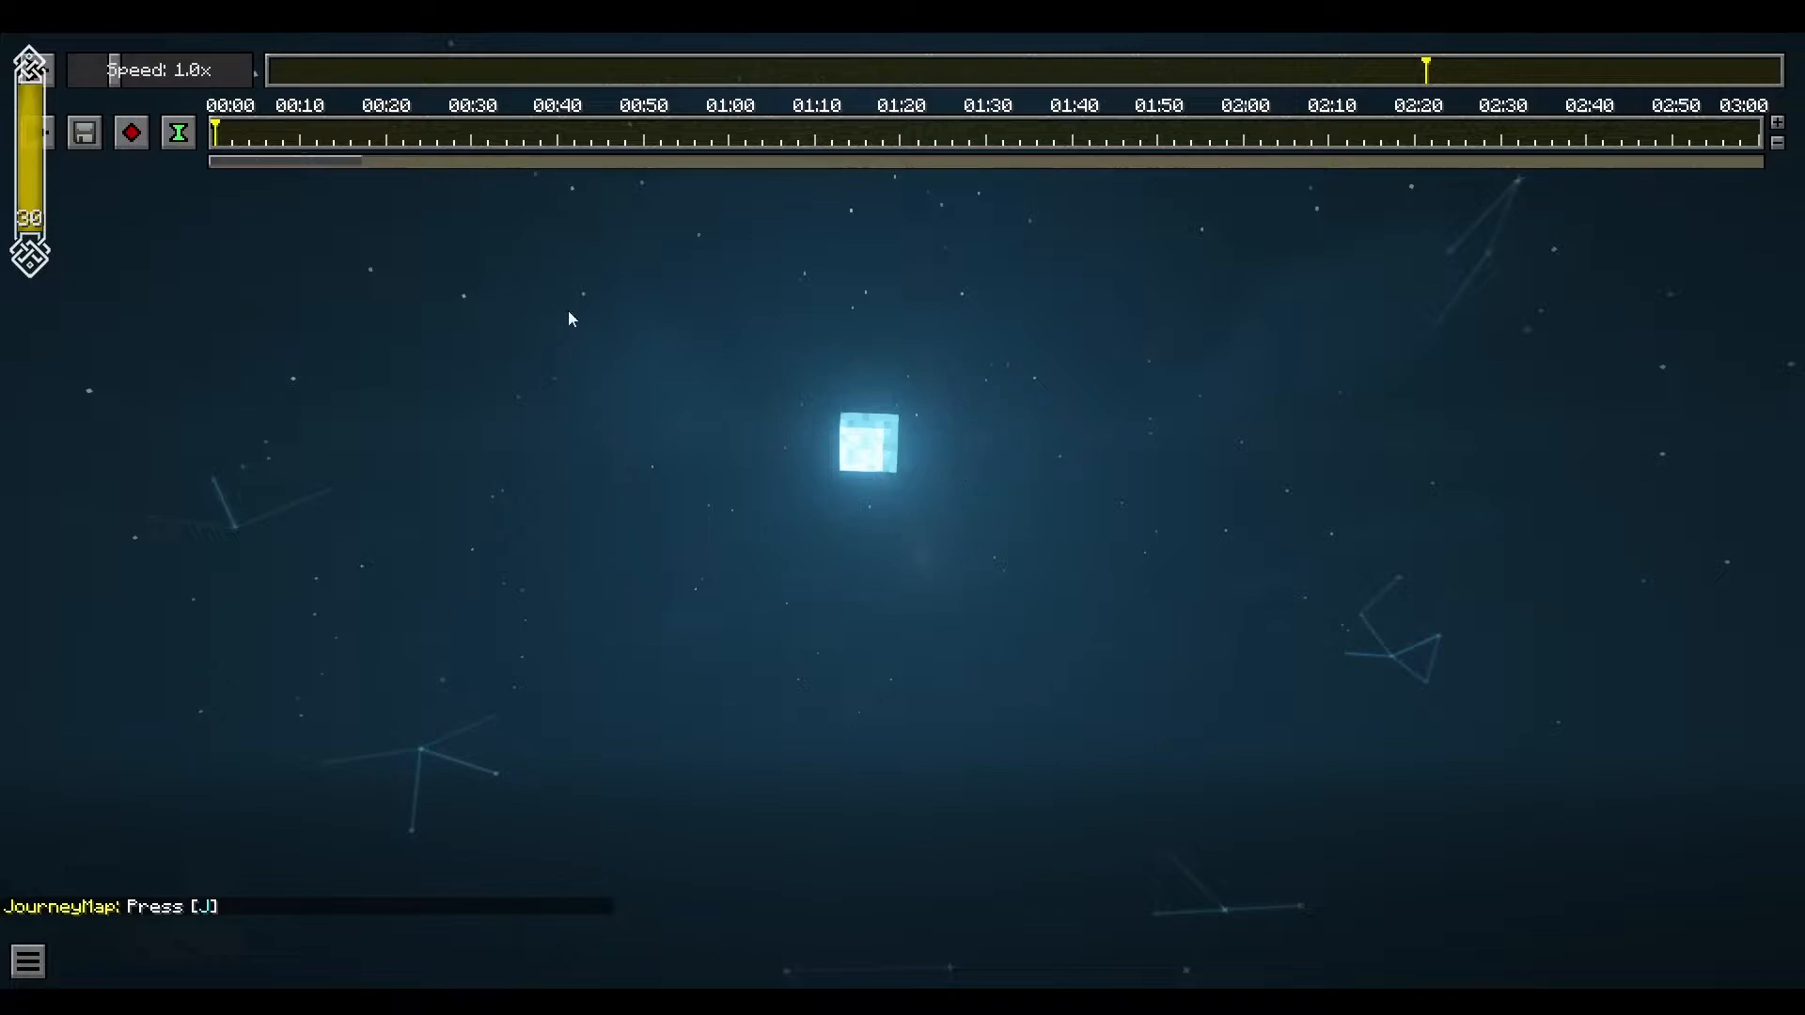
{"action": "left_click", "coordinate": [512, 486]}
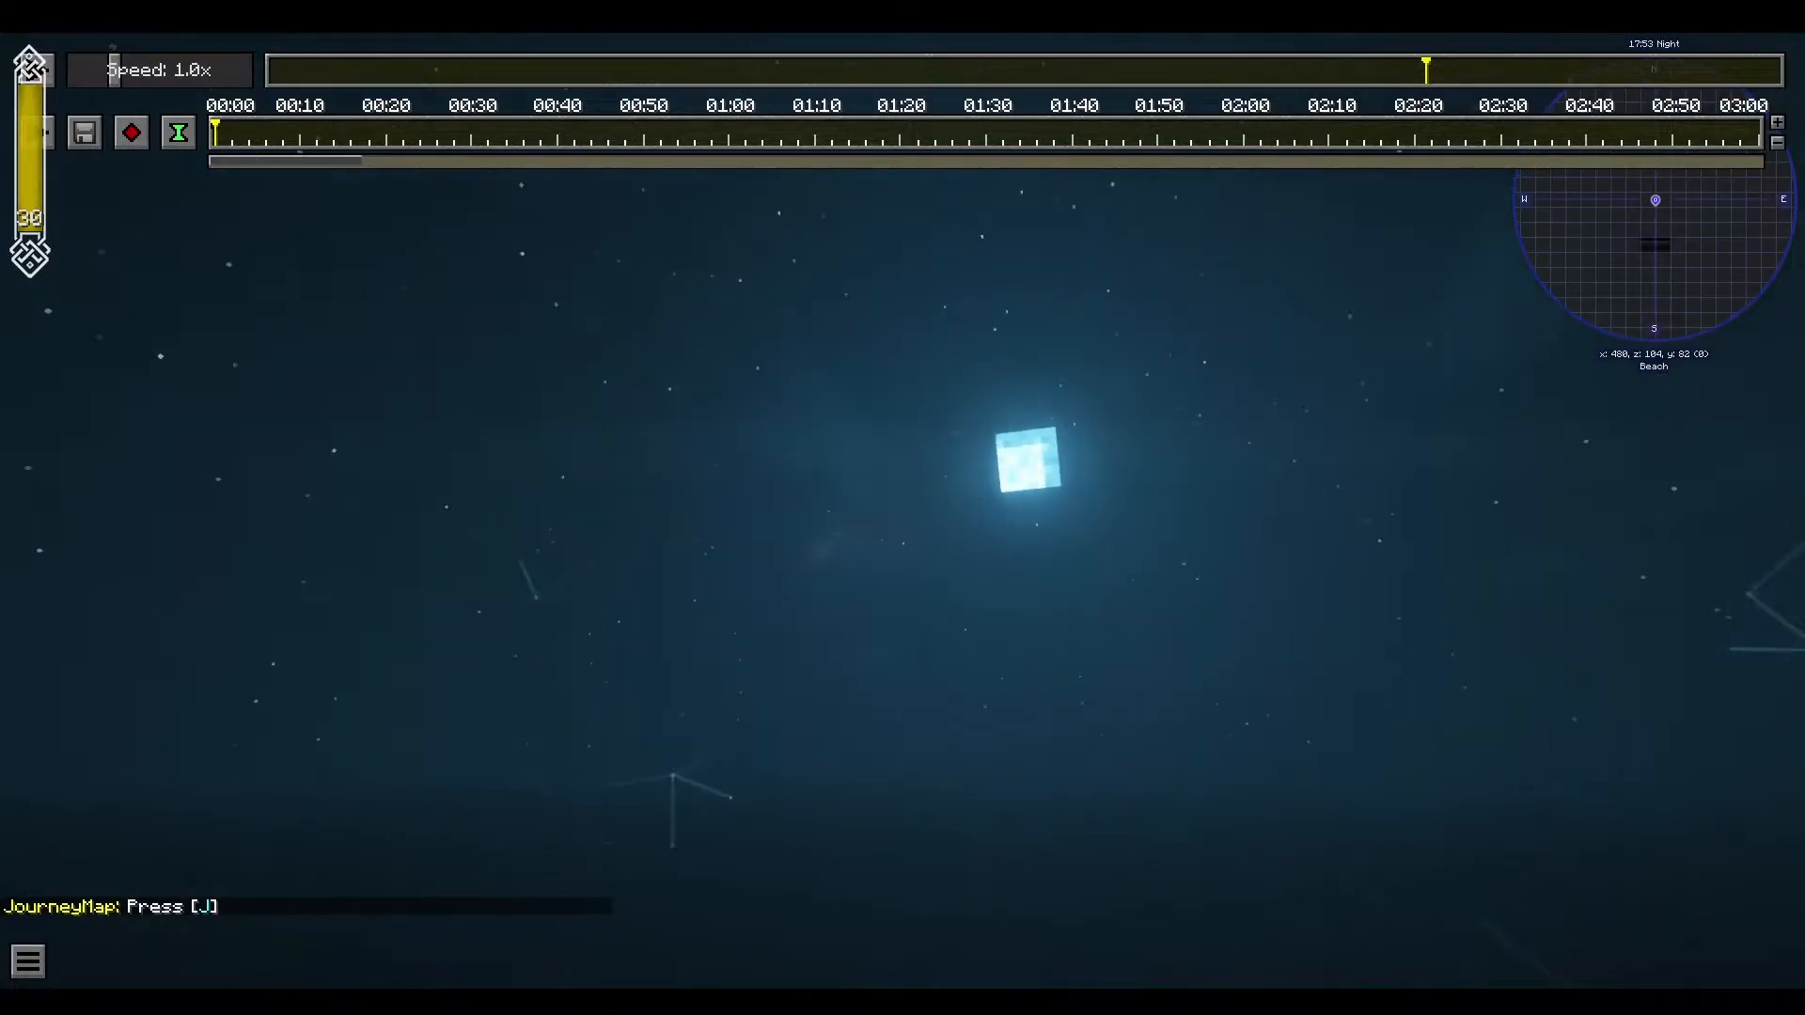
{"action": "key", "text": "t"}
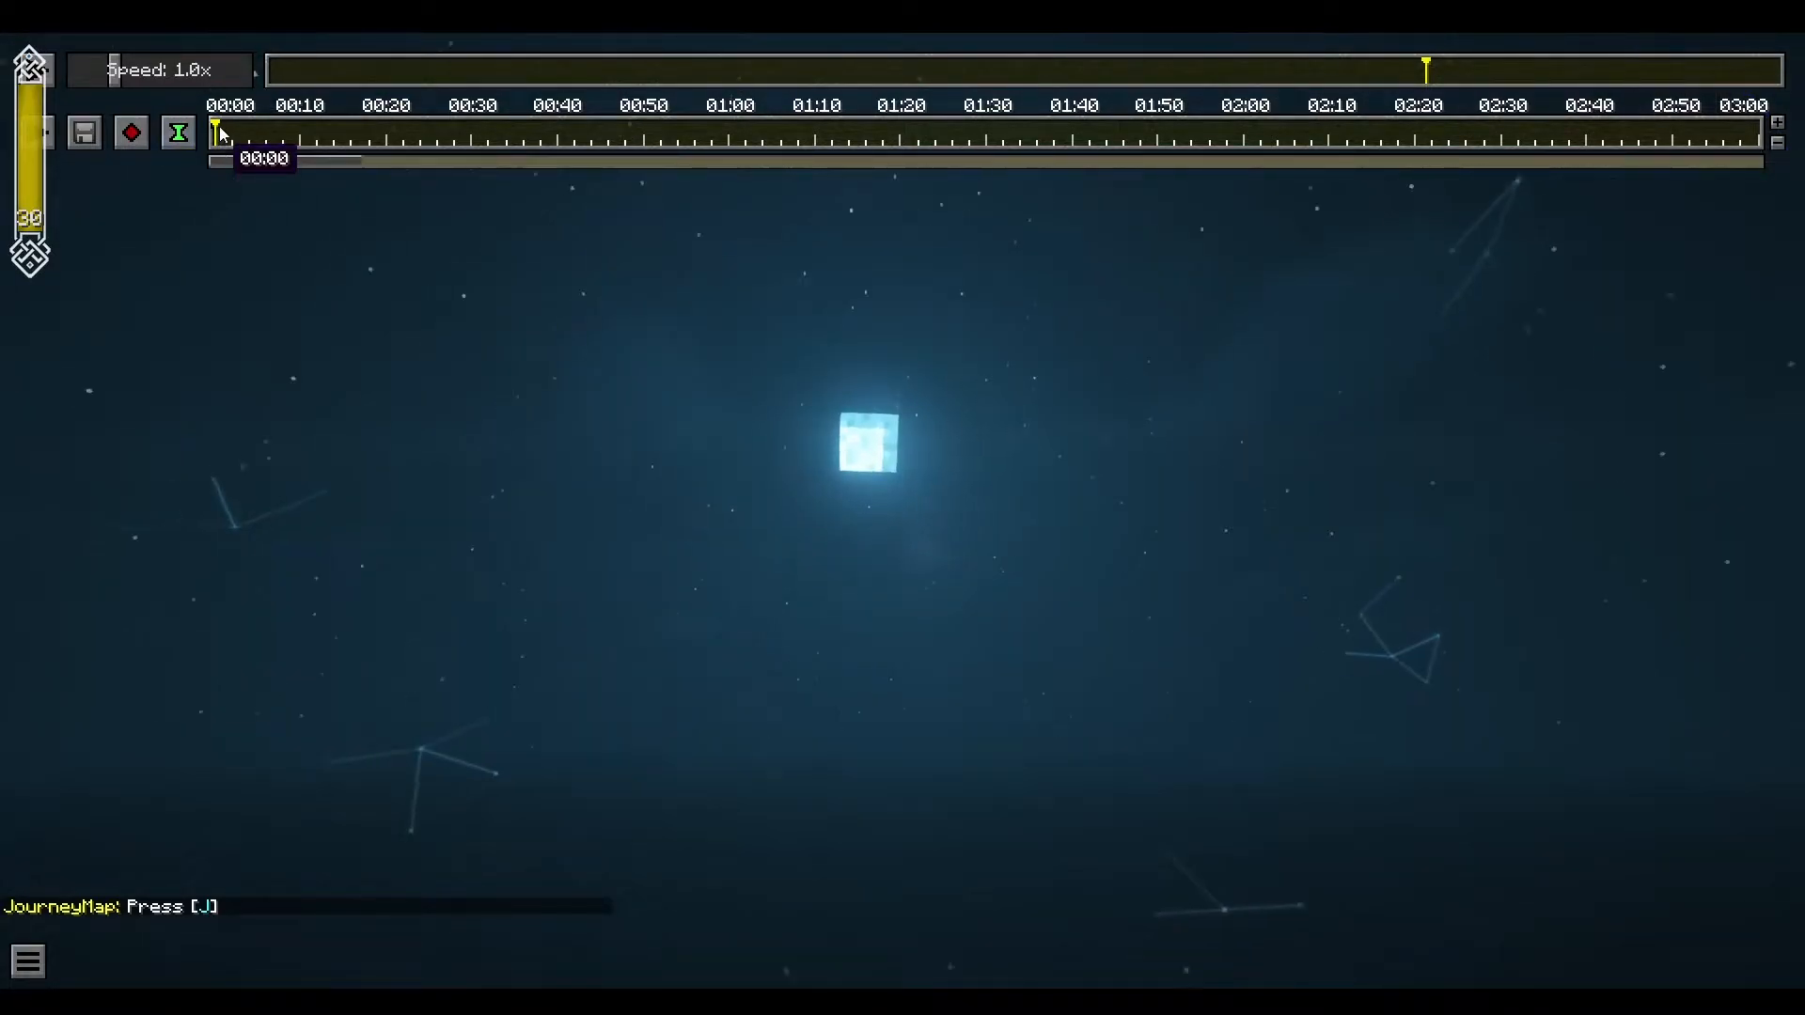
{"action": "left_click", "coordinate": [697, 508]}
Turn off Vignette in the BSL shader's post effects
{"action": "key", "text": "Escape"}
{"action": "left_click", "coordinate": [837, 441]}
{"action": "left_click", "coordinate": [722, 351]}
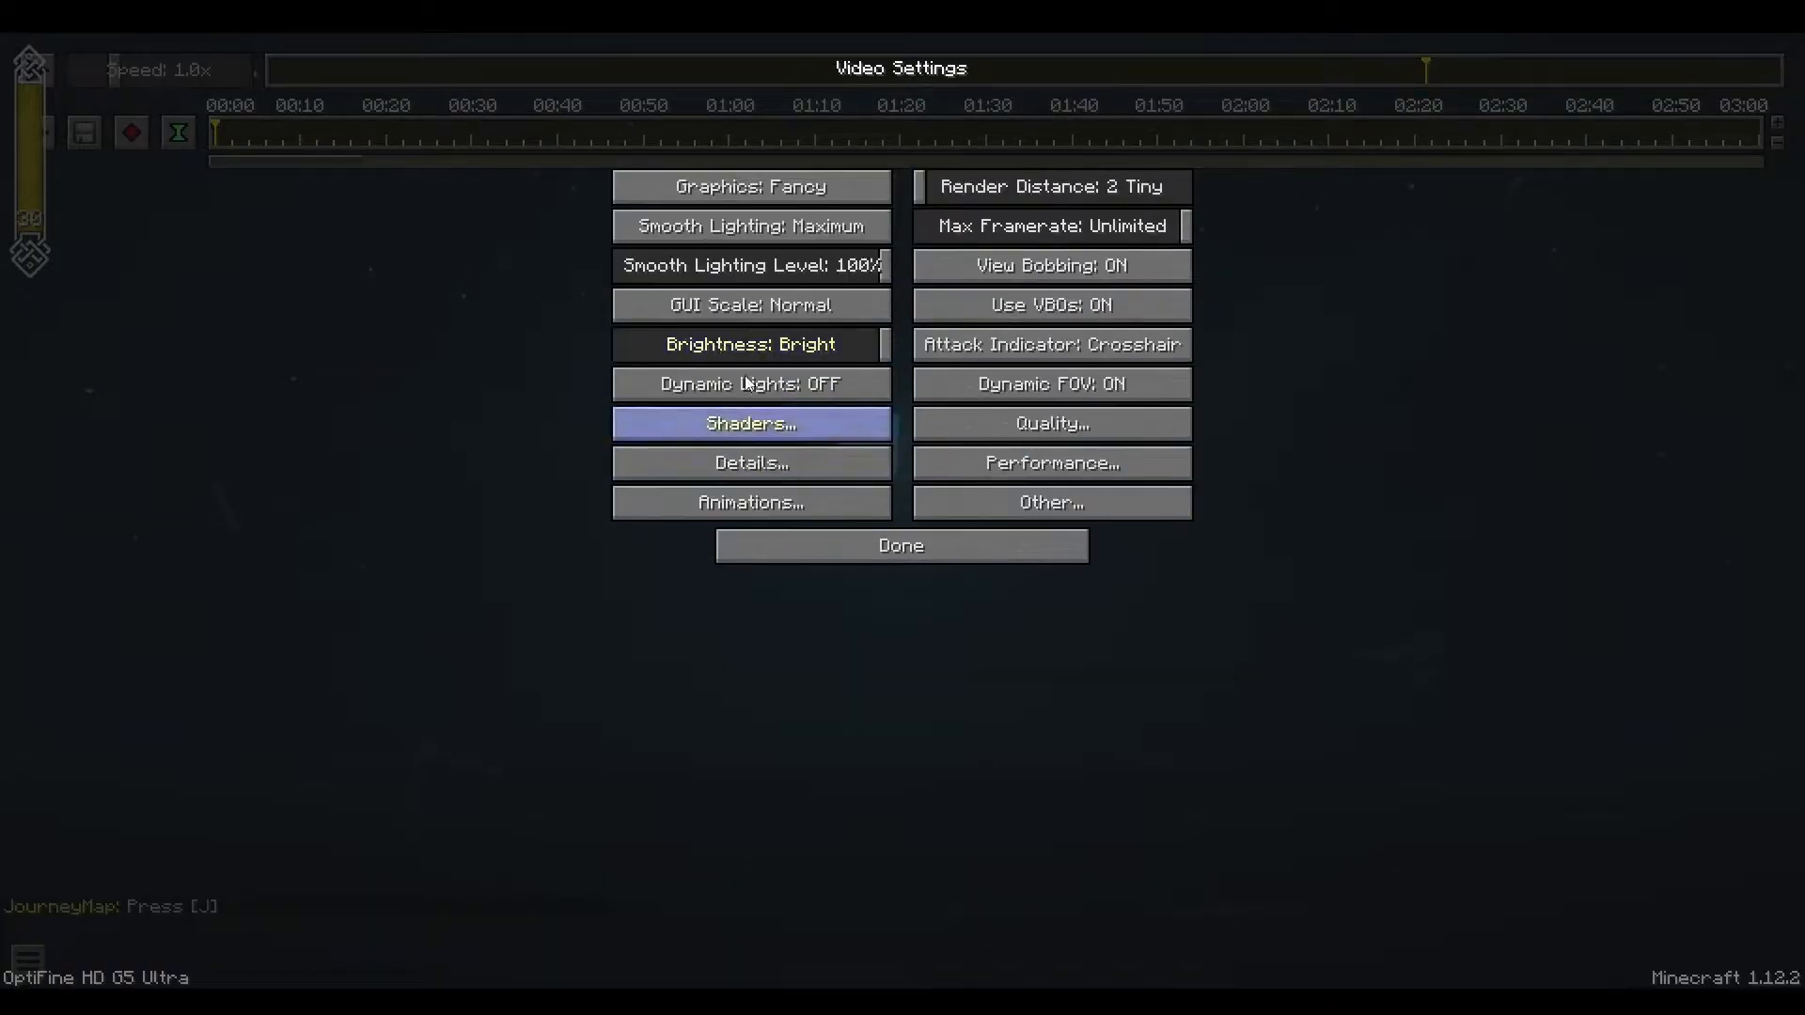
{"action": "left_click", "coordinate": [743, 425]}
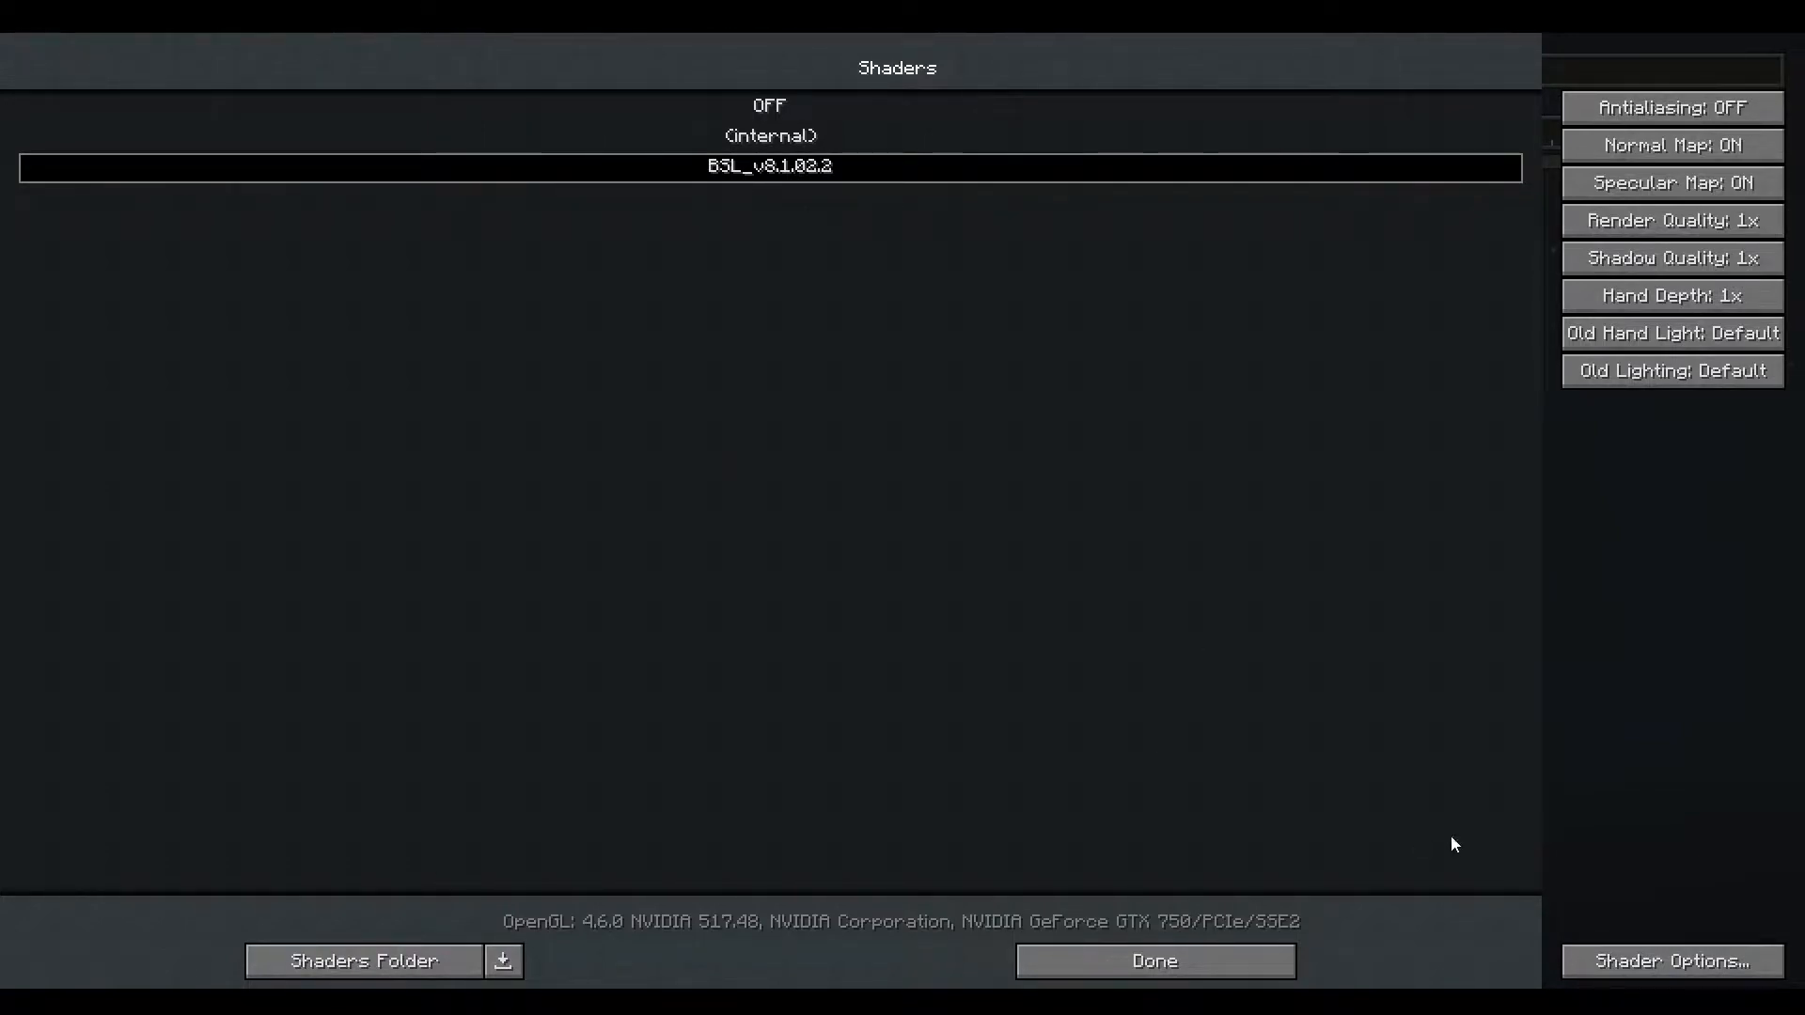
{"action": "left_click", "coordinate": [1656, 968]}
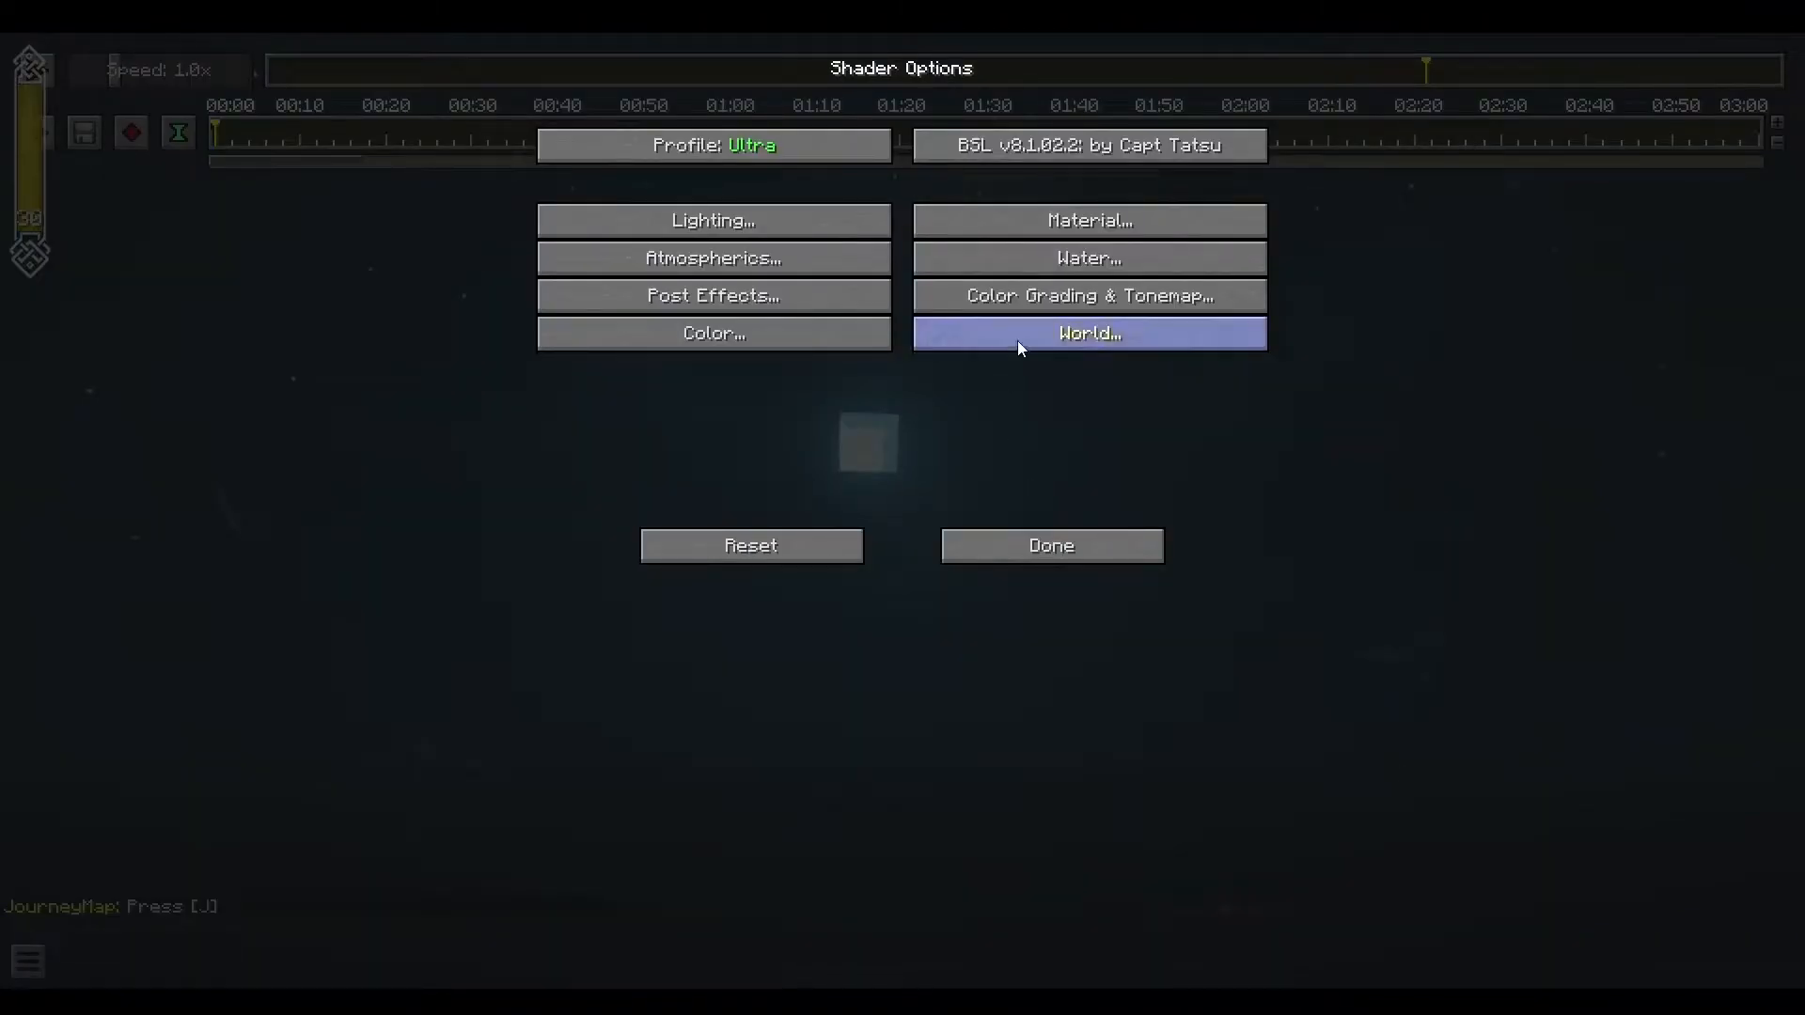
{"action": "left_click", "coordinate": [1014, 299]}
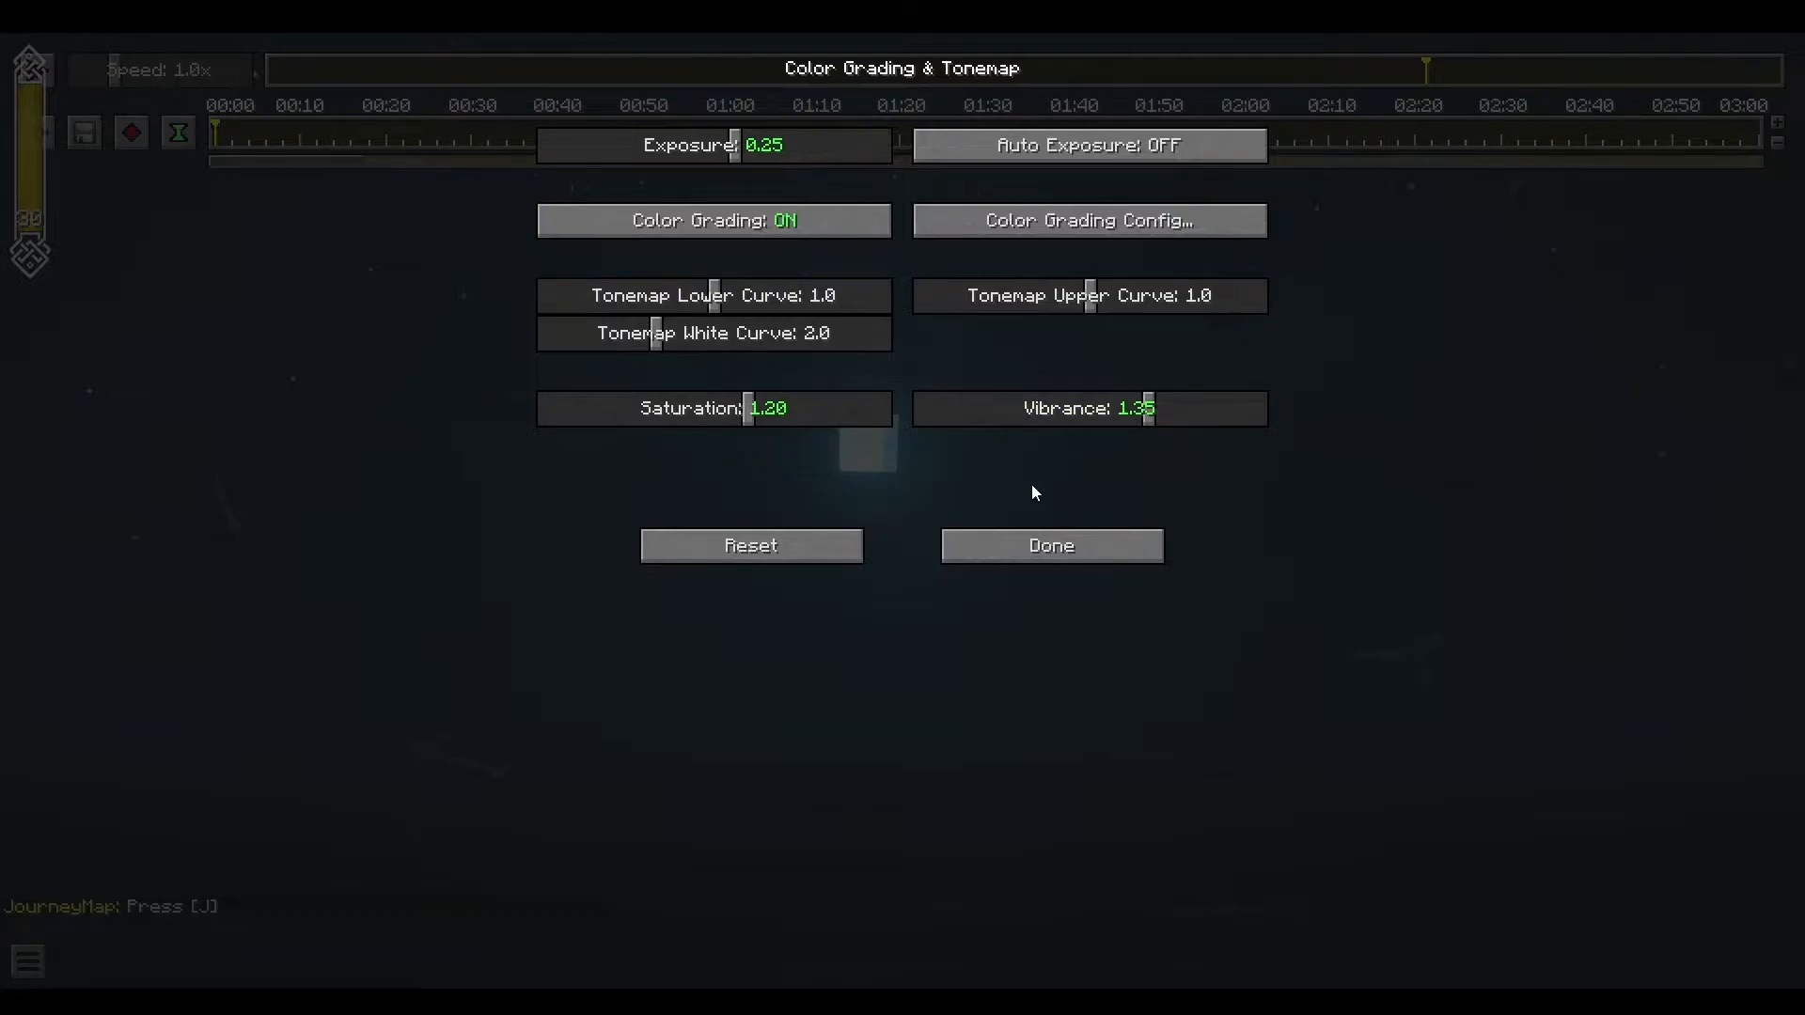
{"action": "left_click", "coordinate": [987, 544]}
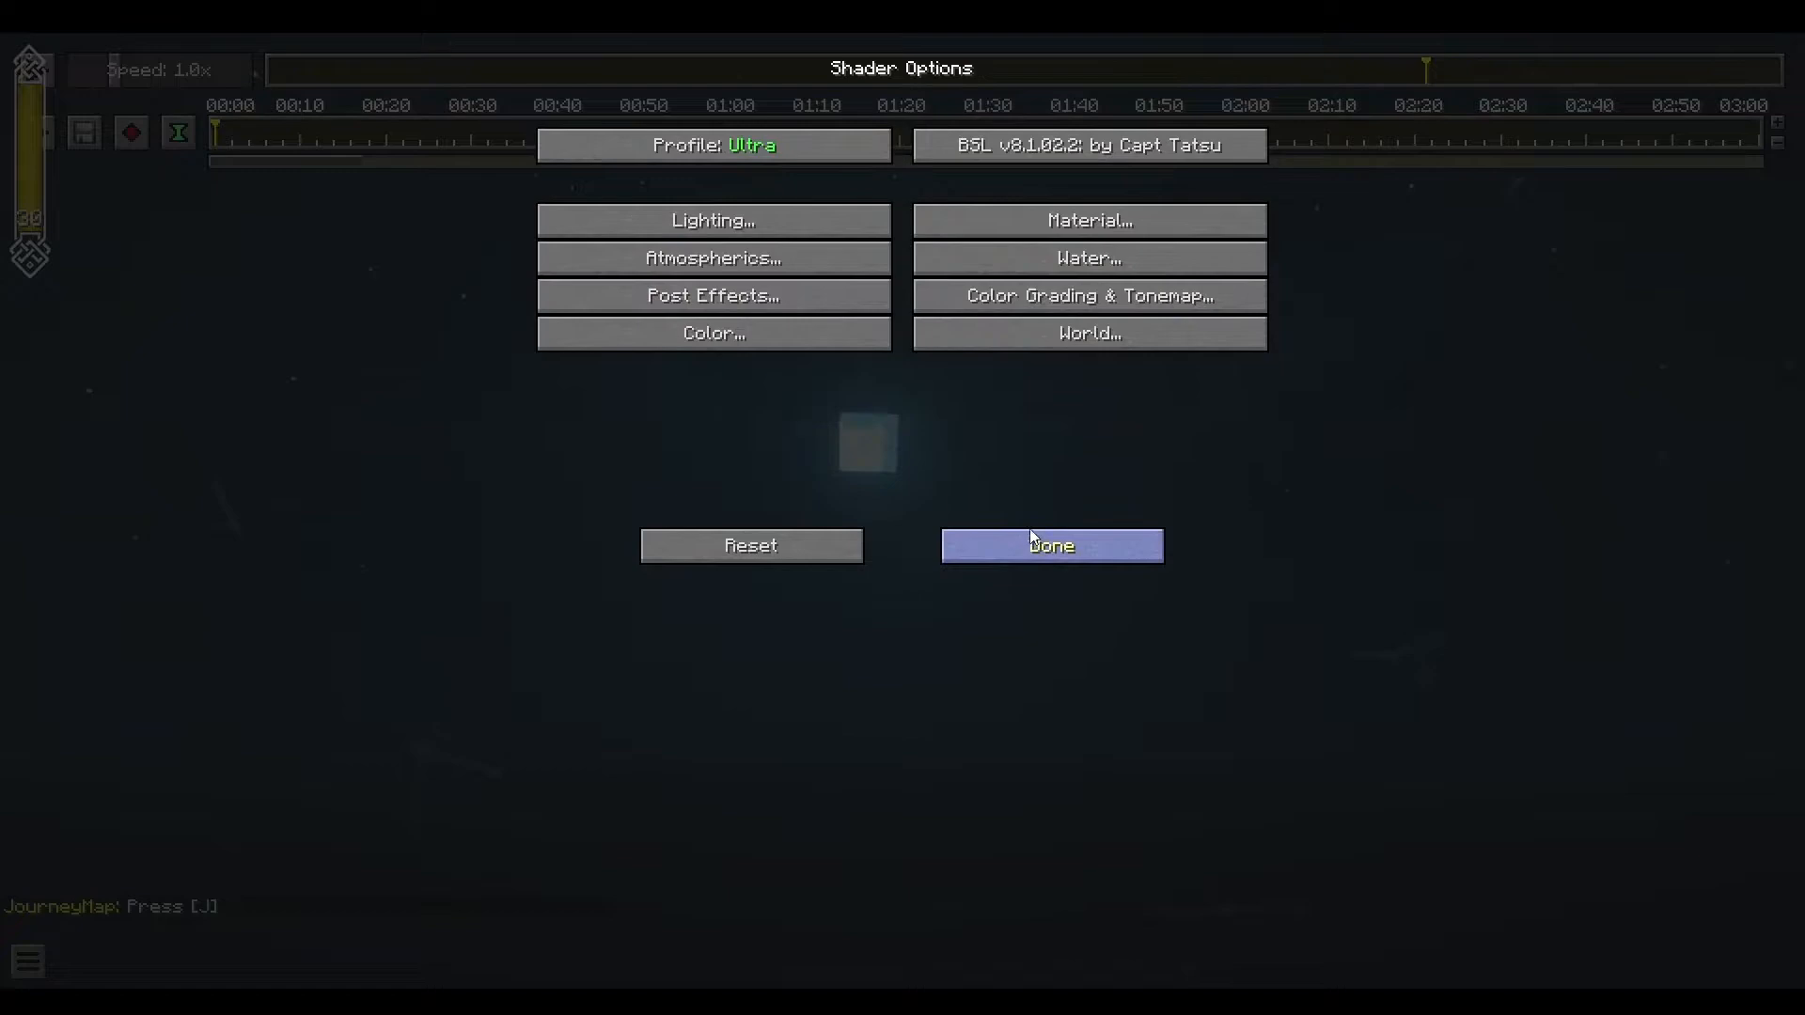
{"action": "left_click", "coordinate": [721, 297]}
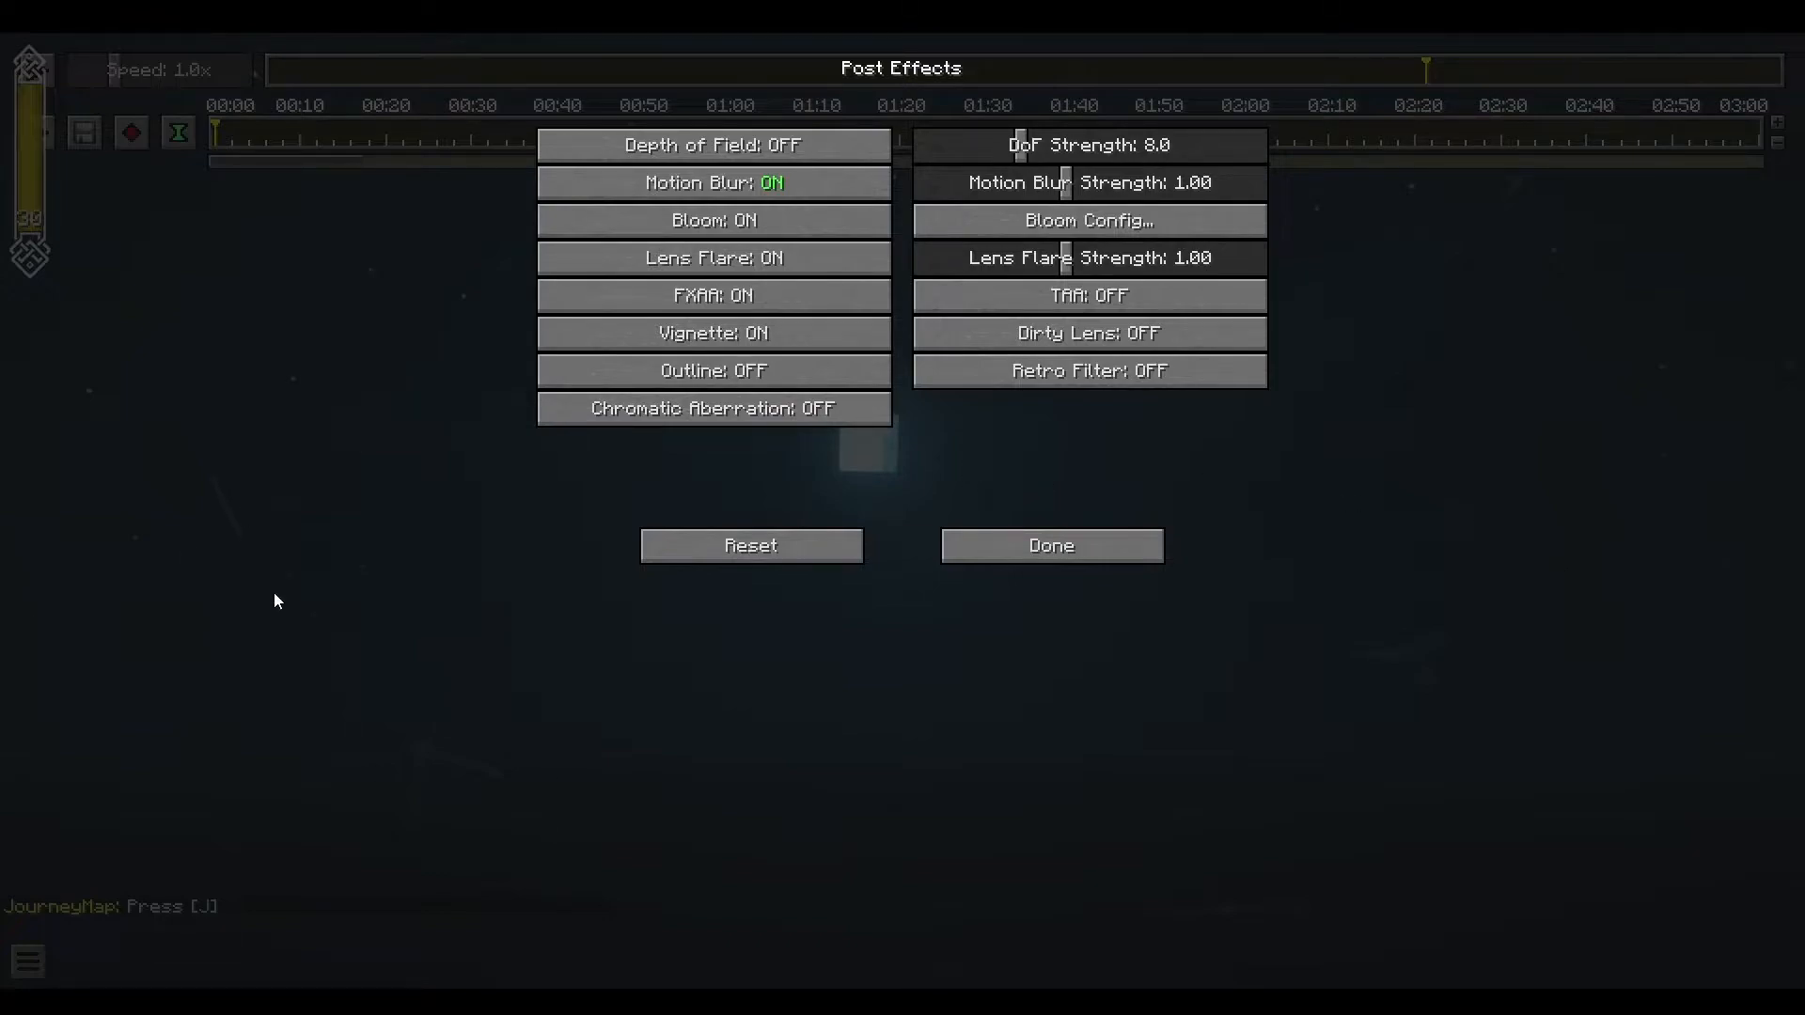
{"action": "left_click", "coordinate": [634, 336]}
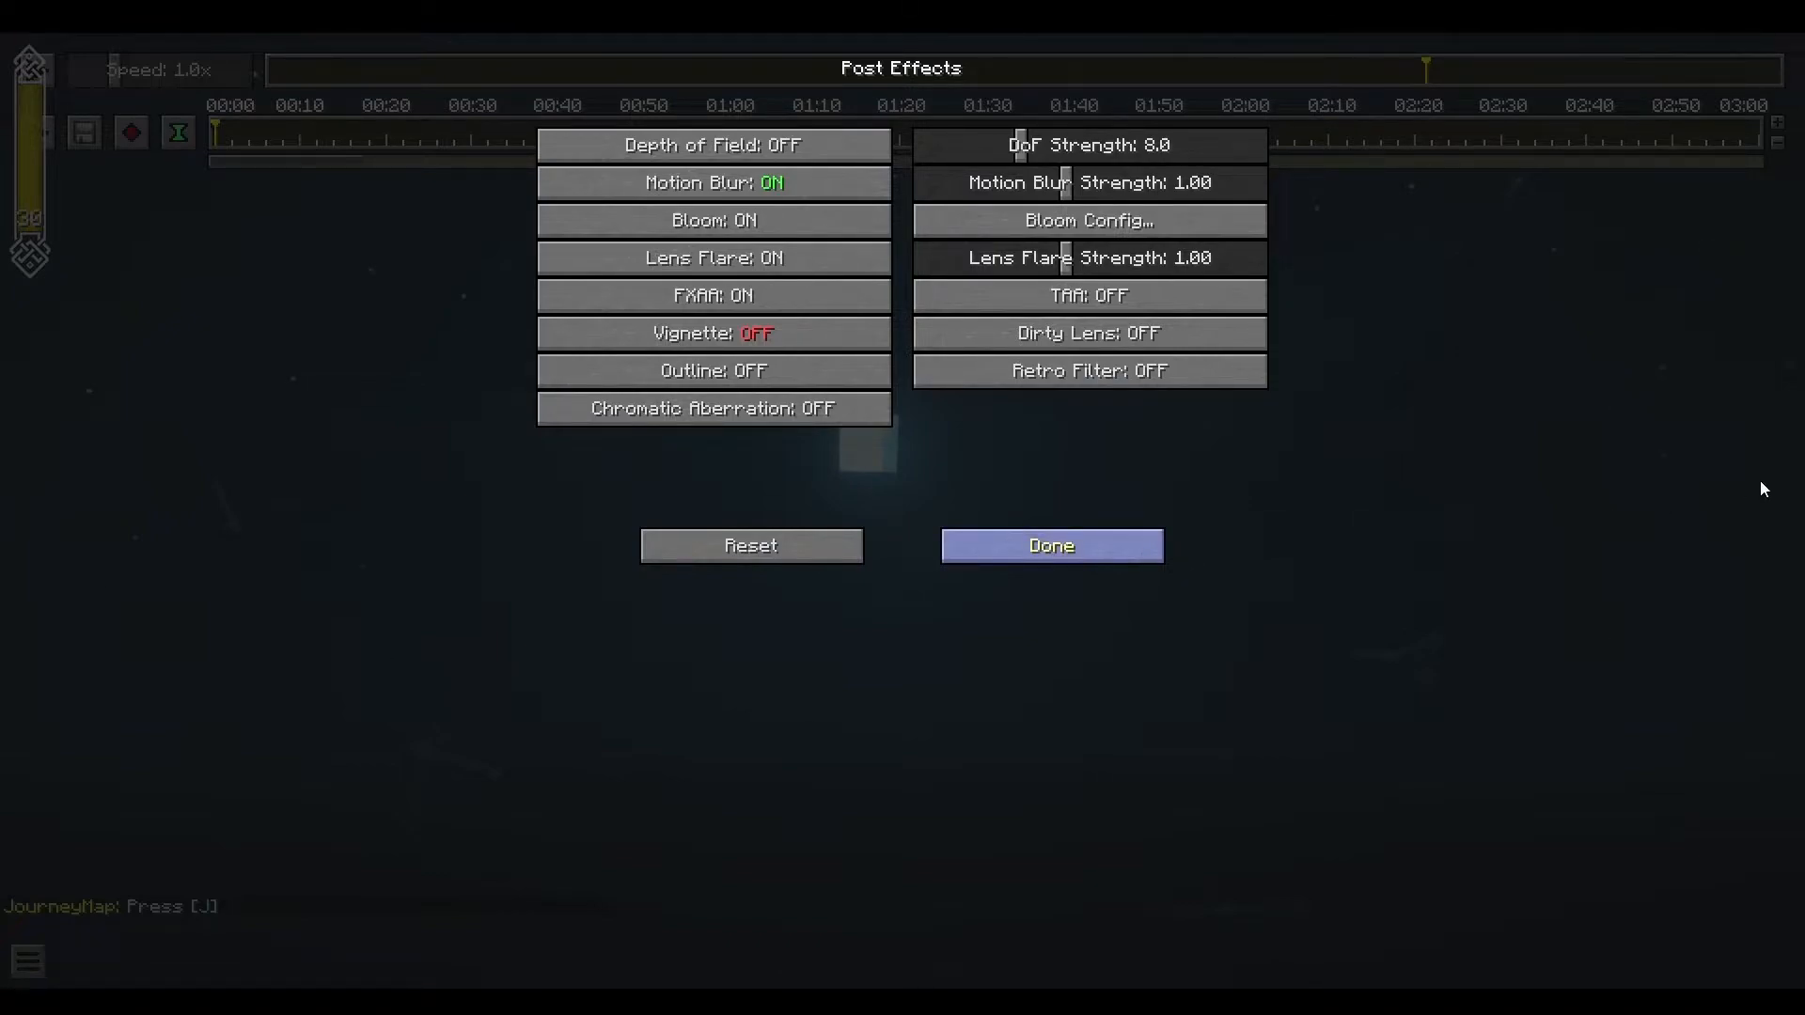
{"action": "key", "text": "Escape"}
Set the shader's color grading exposure to -2.00 and return to the replay
{"action": "left_click", "coordinate": [1154, 296]}
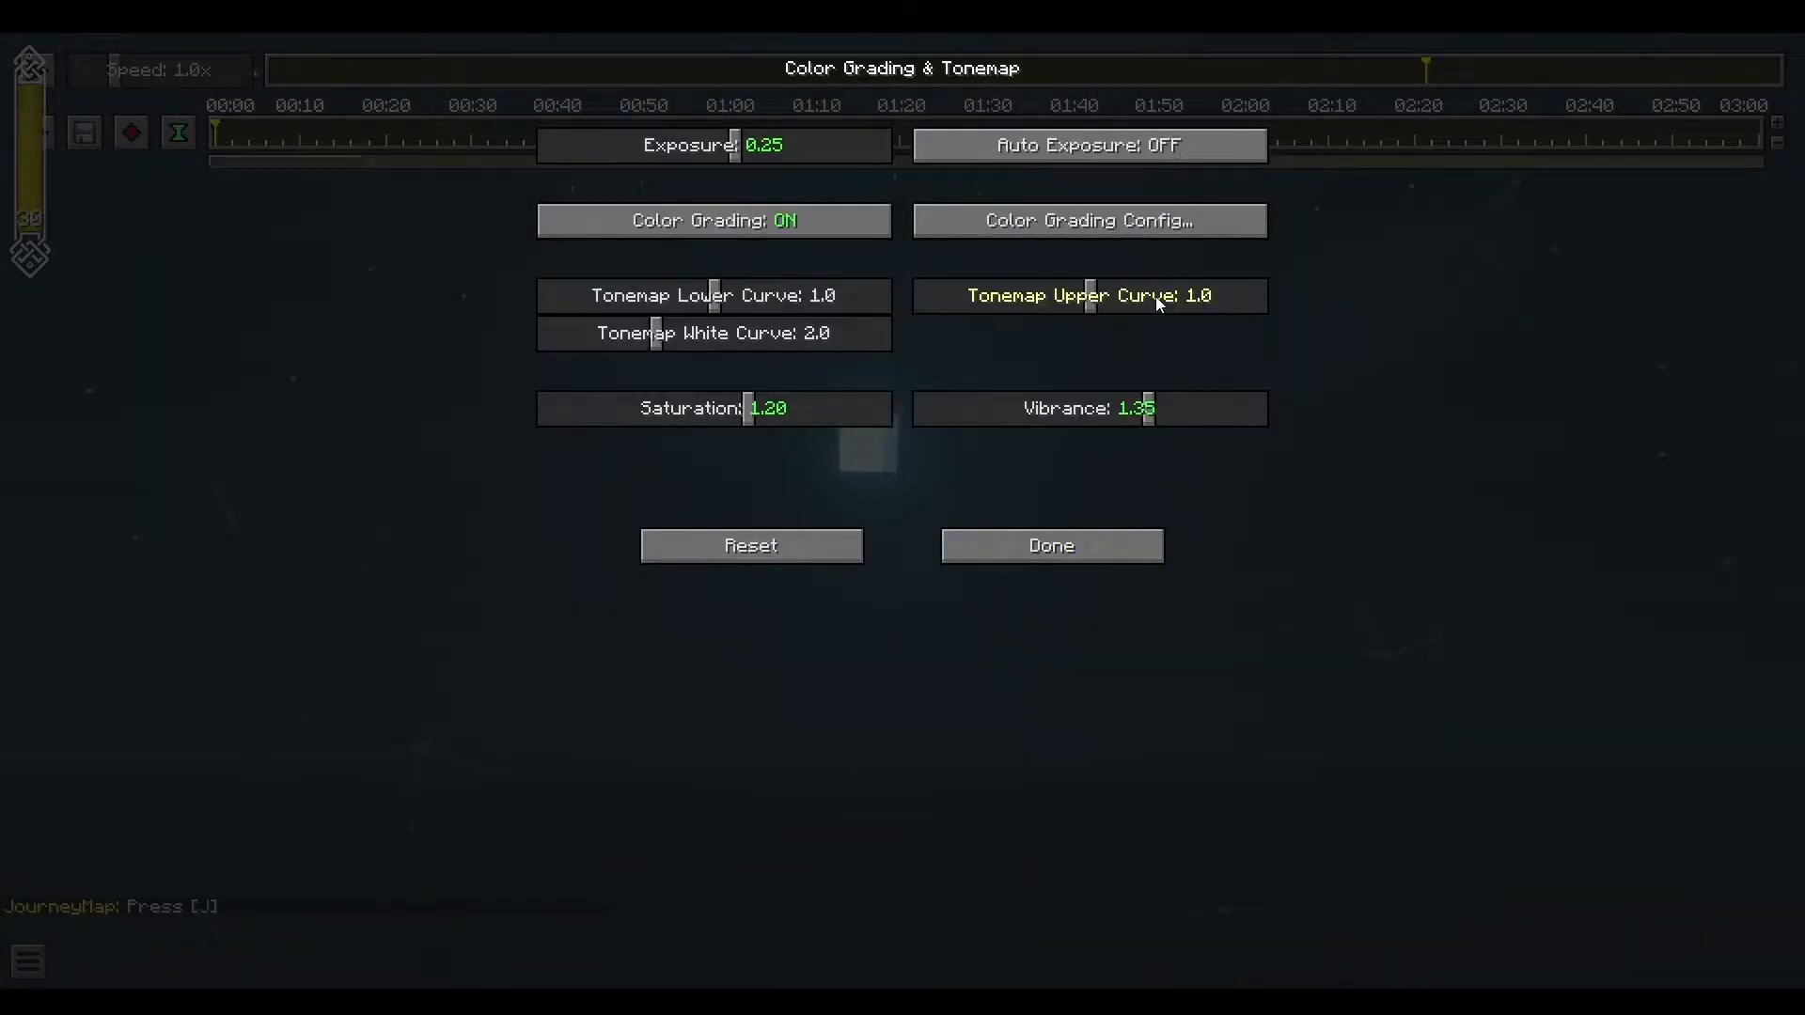
{"action": "left_click_drag", "start_coordinate": [621, 153], "coordinate": [541, 147]}
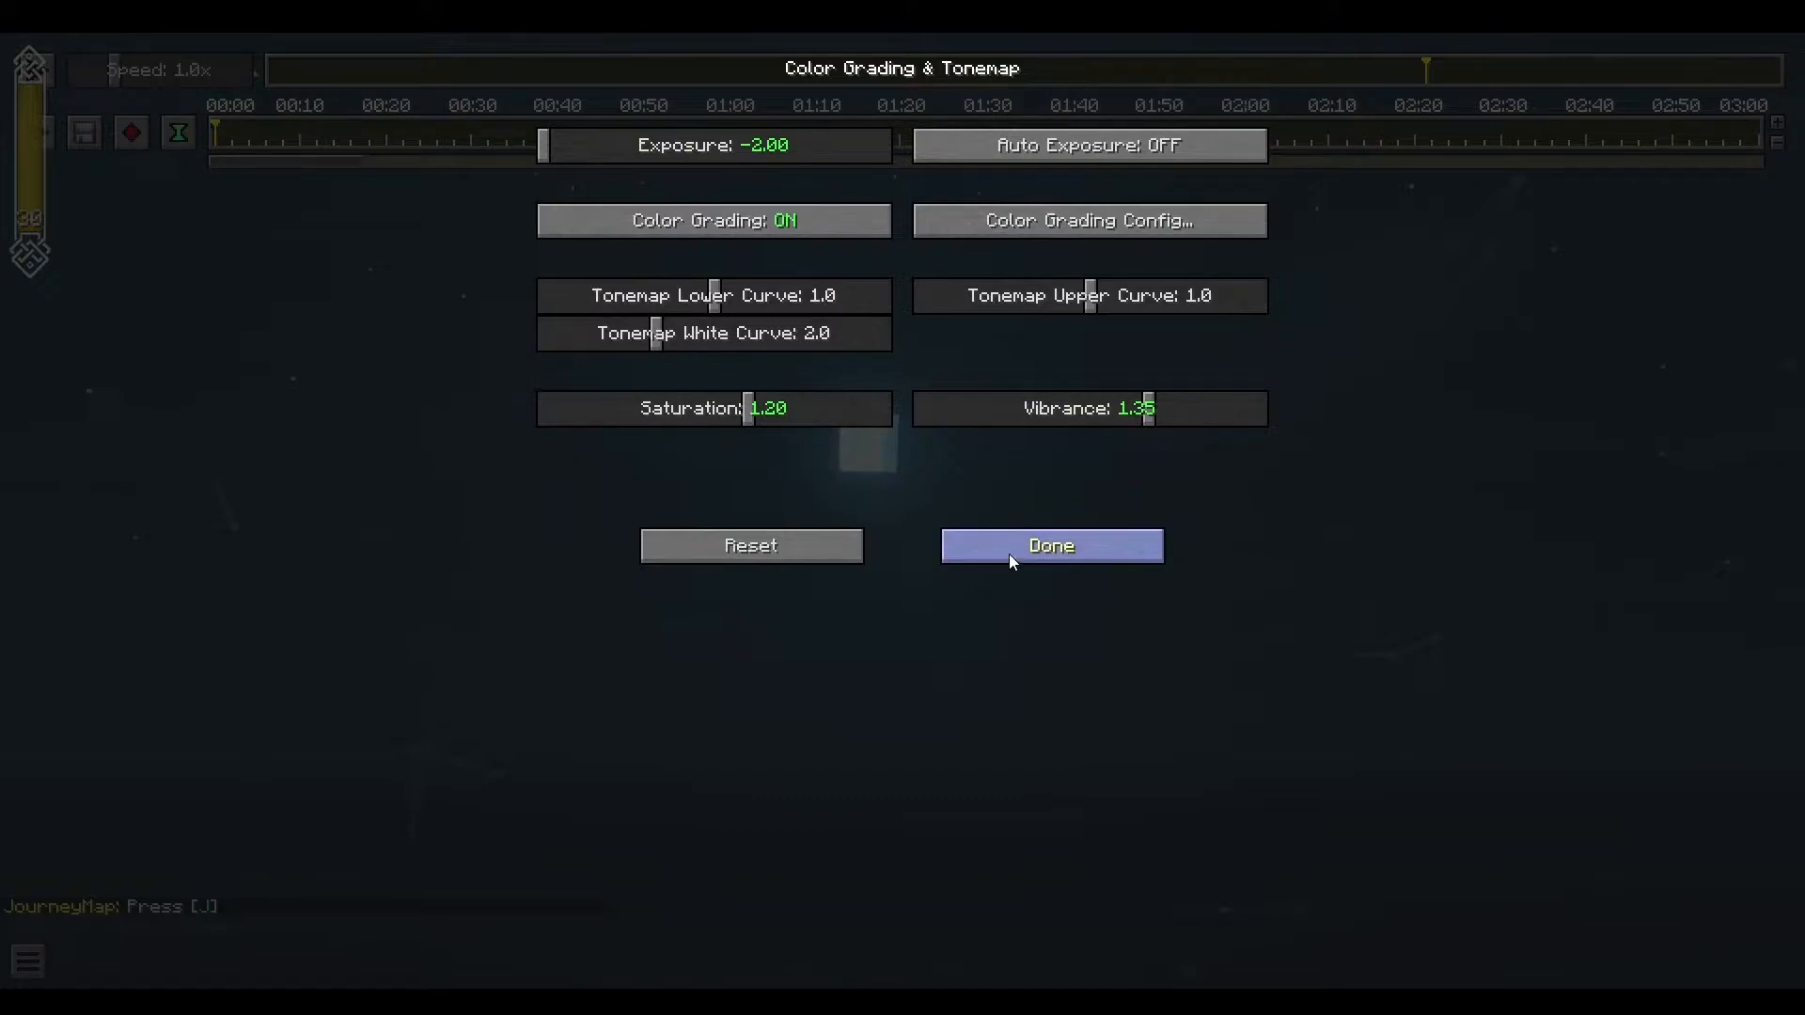
{"action": "key", "text": "Escape"}
{"action": "left_click", "coordinate": [1126, 540]}
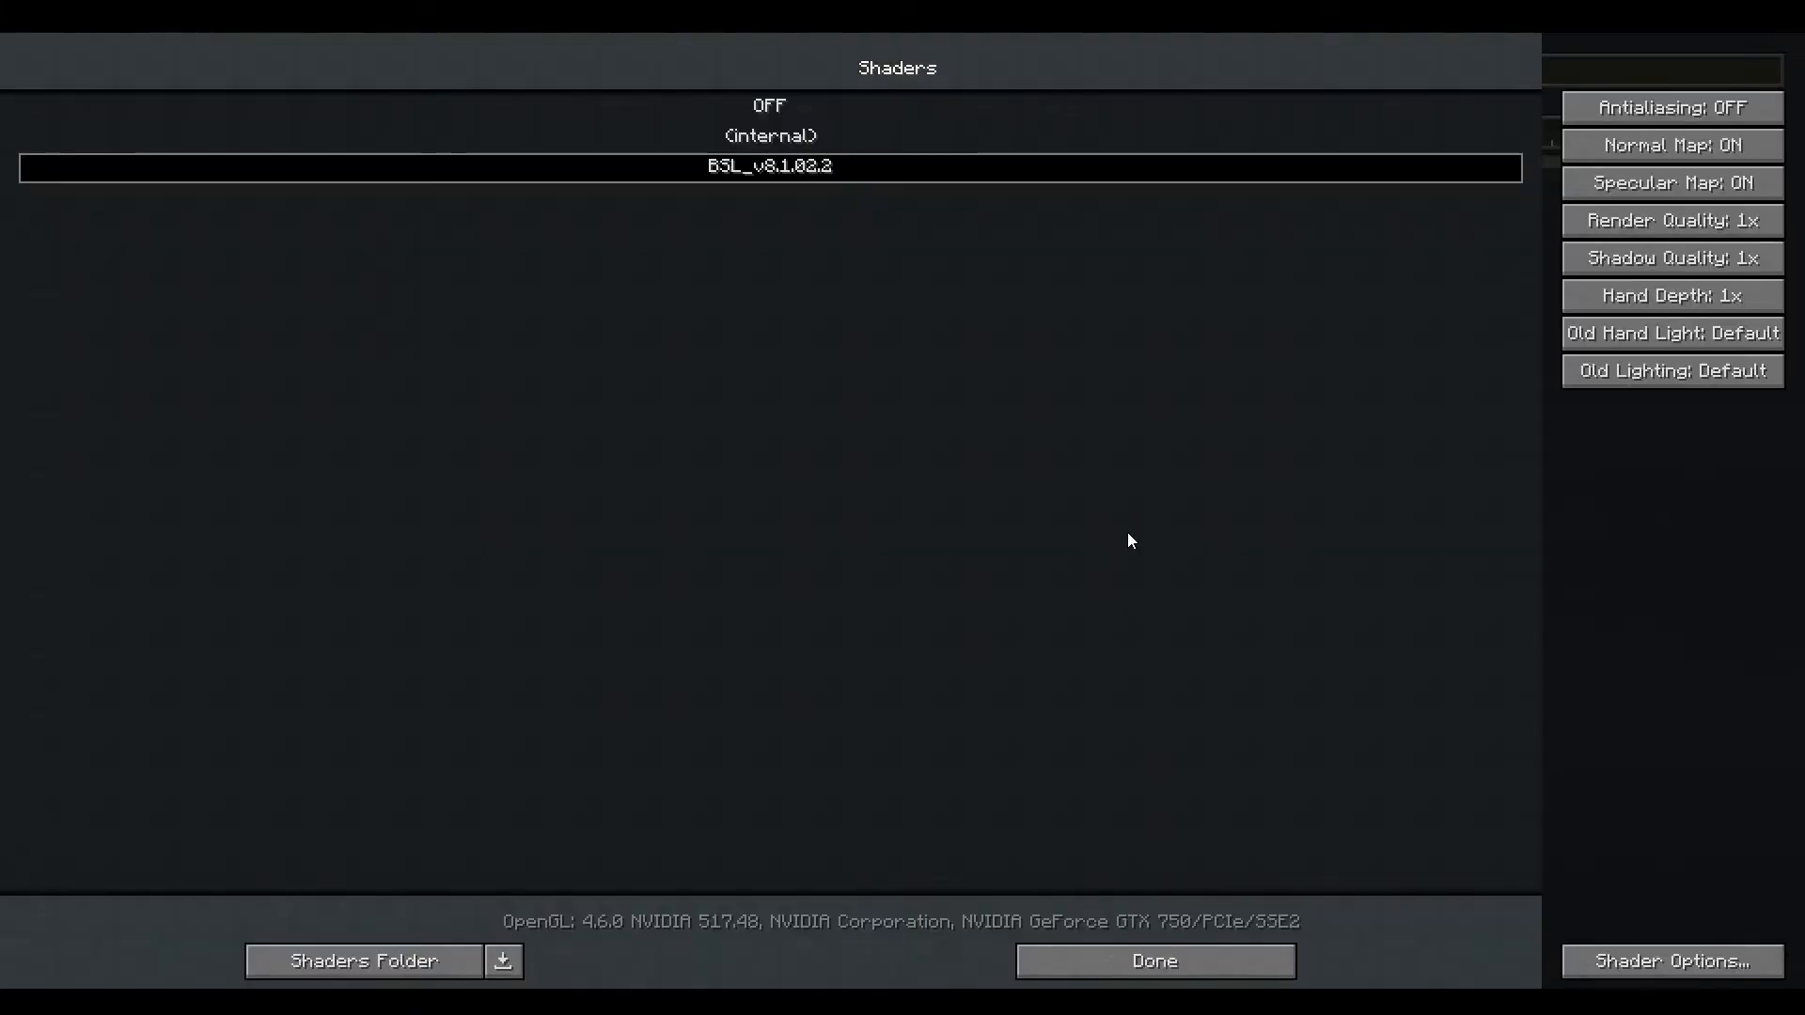
{"action": "key", "text": "Escape"}
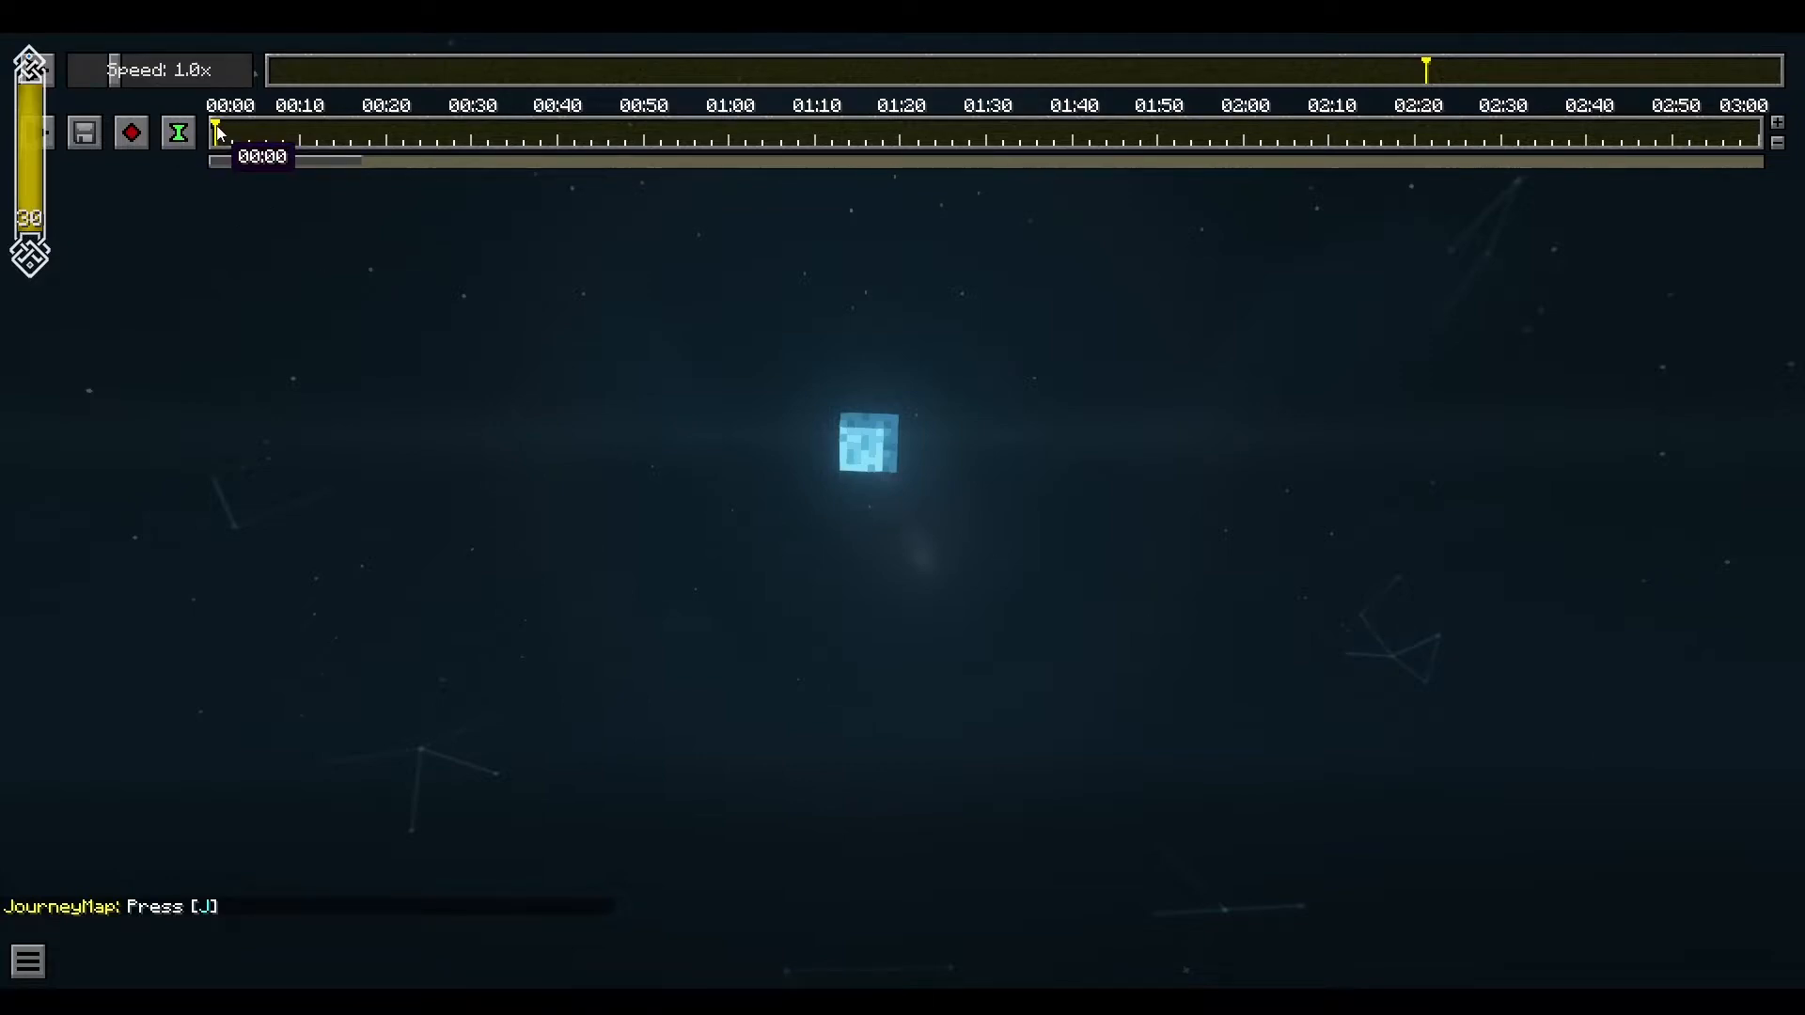
Take a 360° screenshot from the keyframed position using Equirectangular Rendering at 8640 × 4320
{"action": "left_click", "coordinate": [675, 544]}
{"action": "key", "text": "F2"}
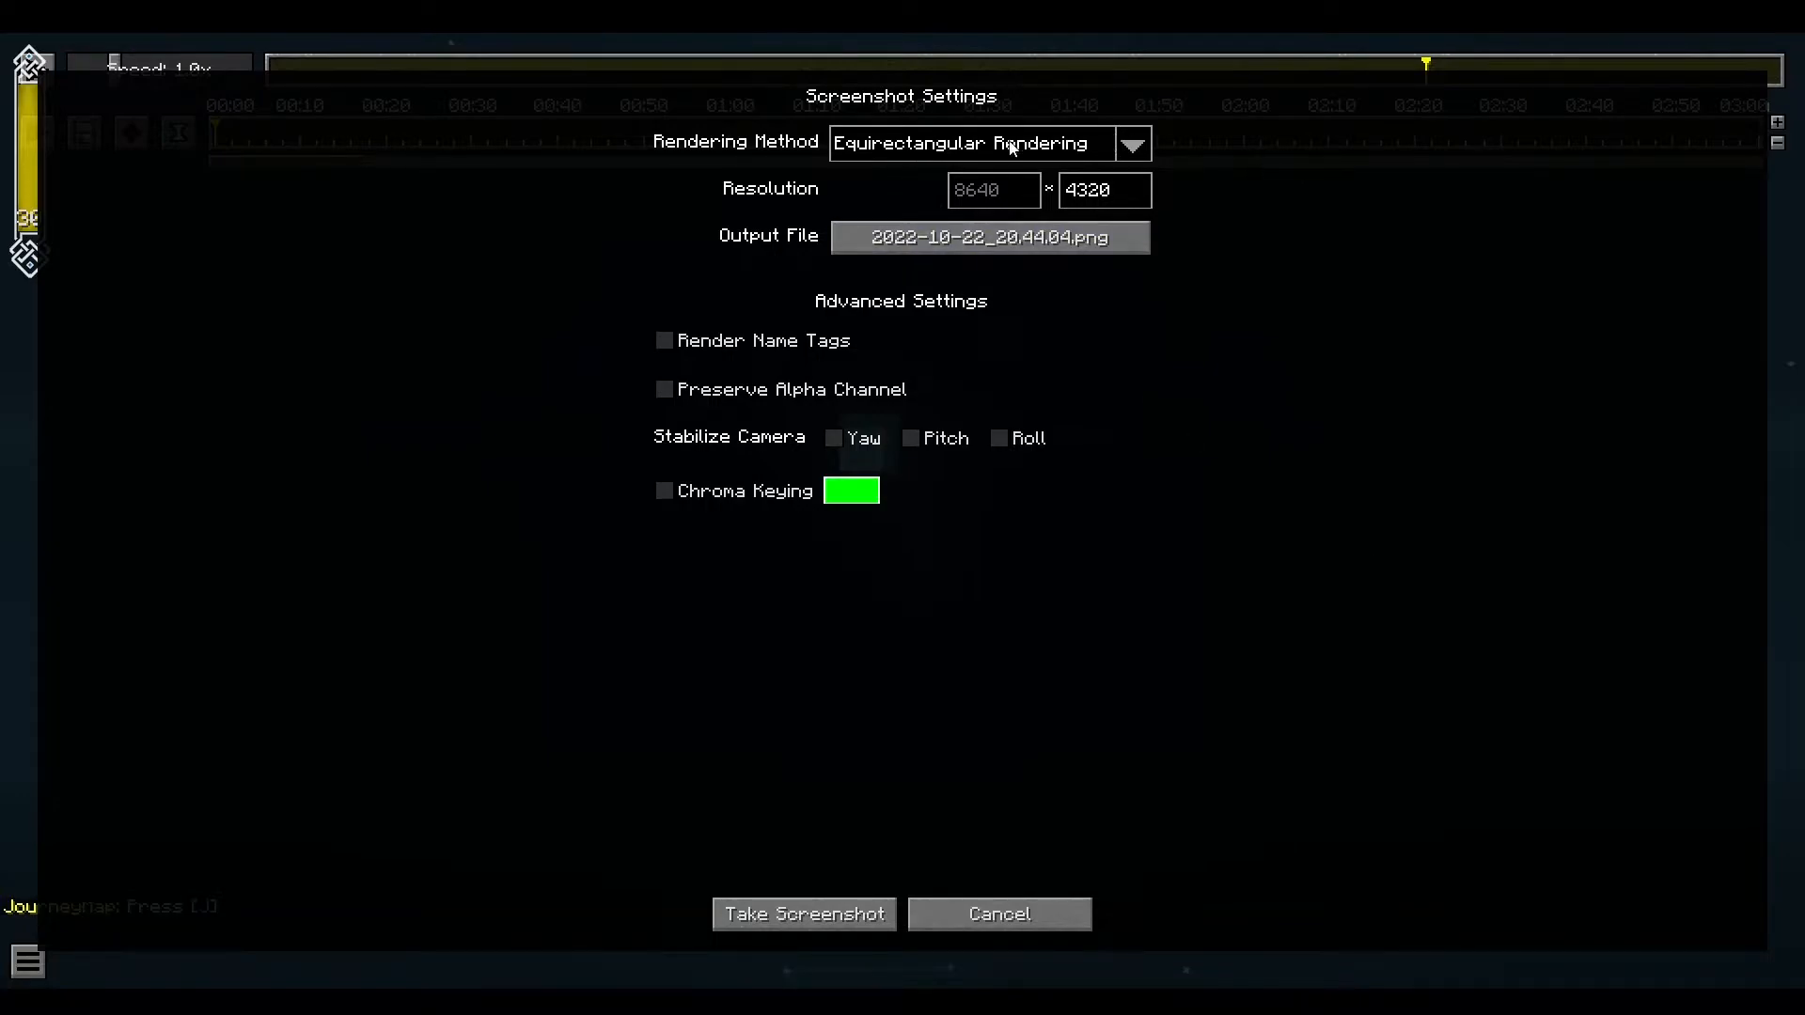
{"action": "left_click", "coordinate": [1120, 144]}
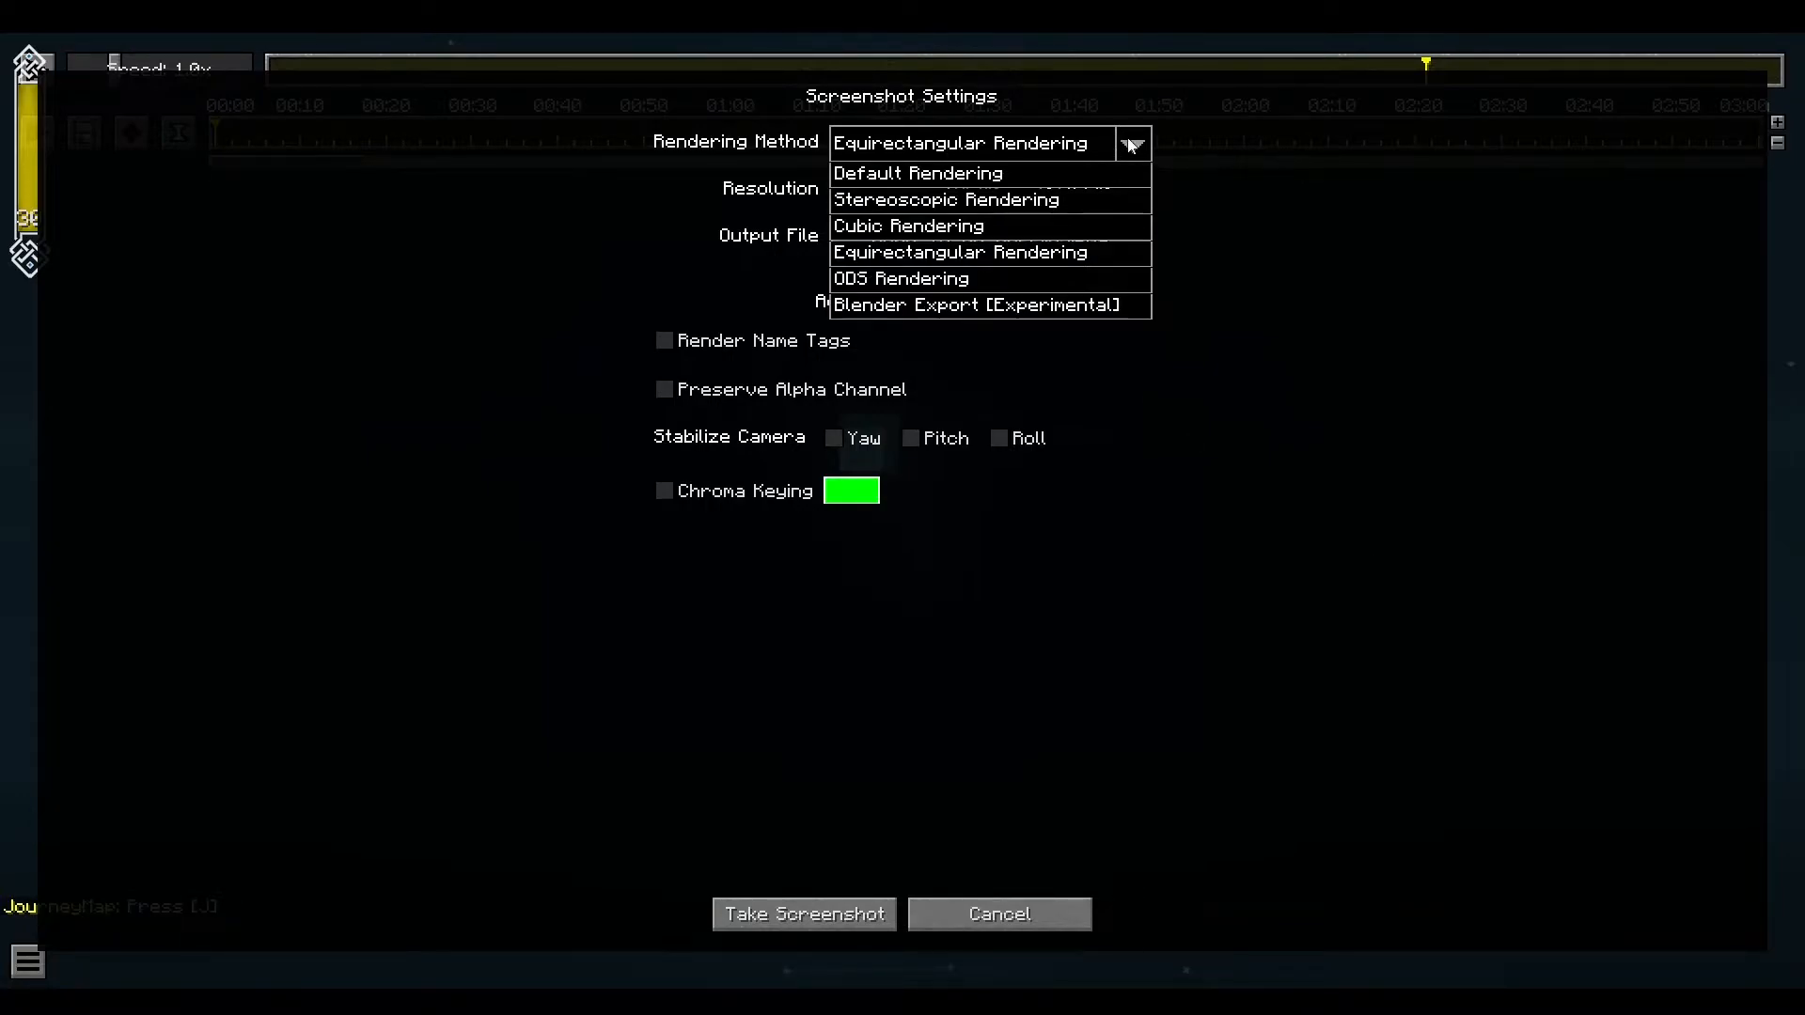
{"action": "left_click", "coordinate": [987, 255]}
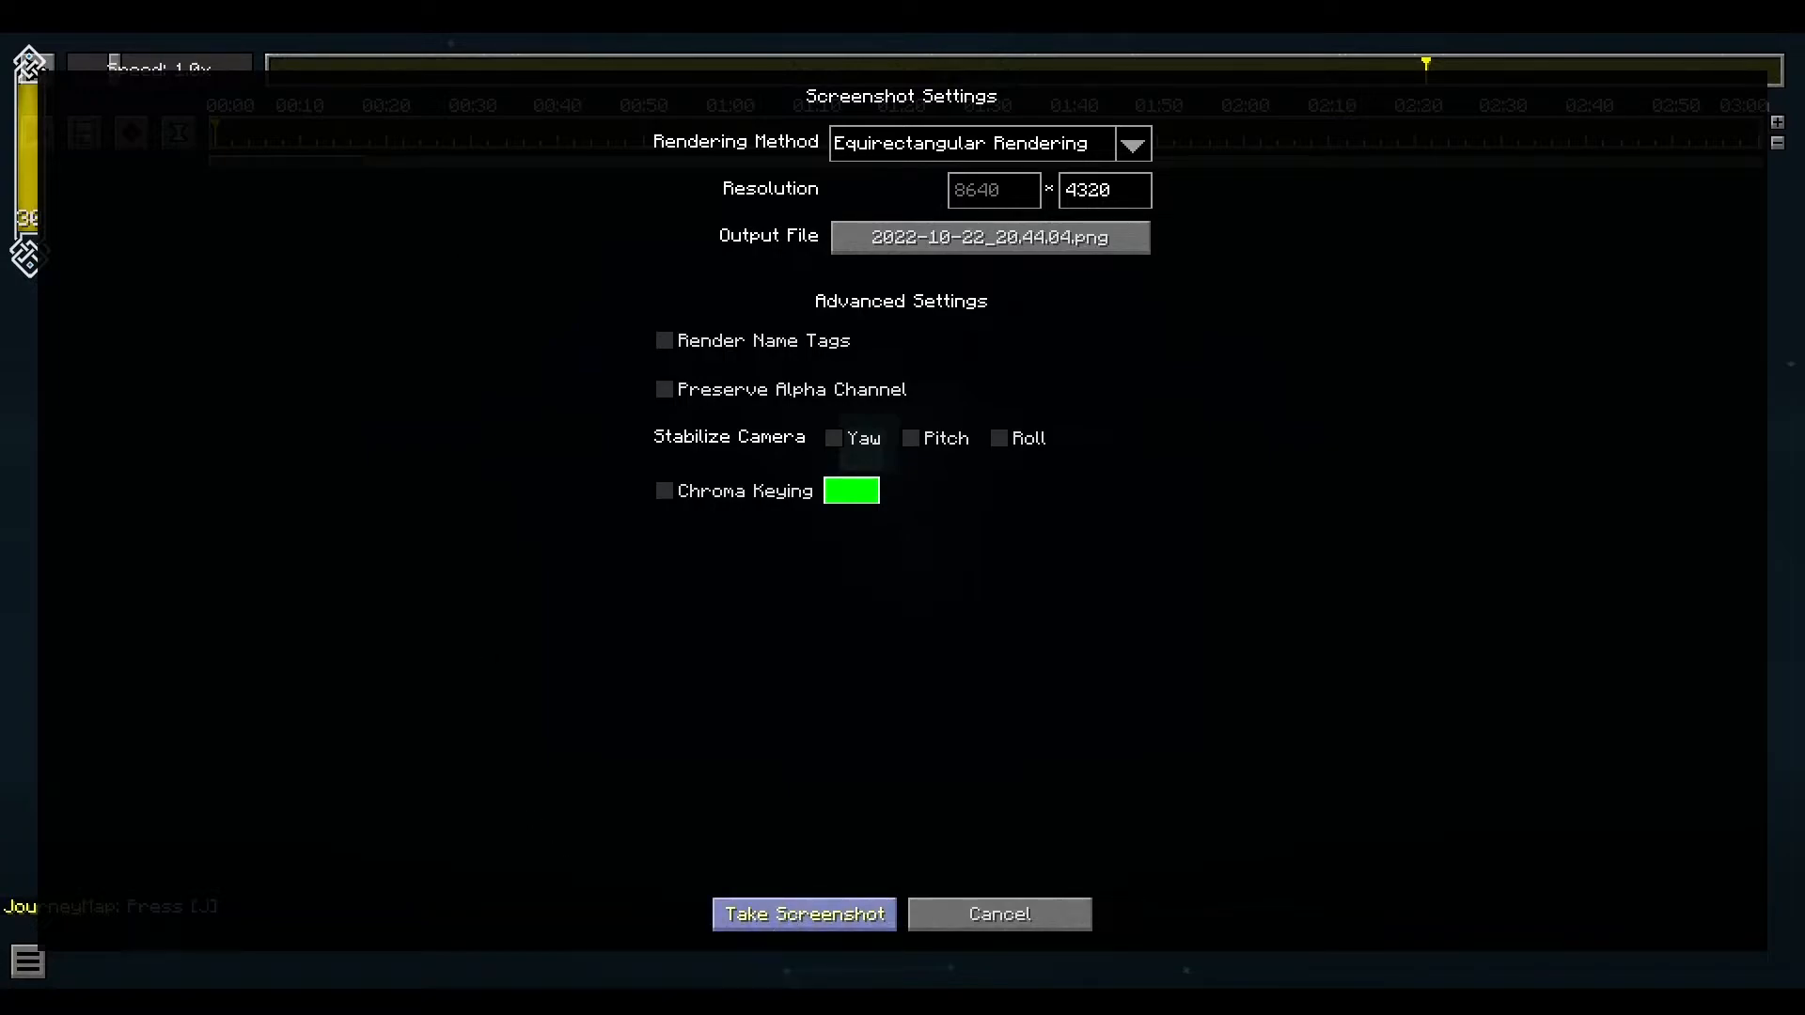
{"action": "left_click", "coordinate": [803, 913]}
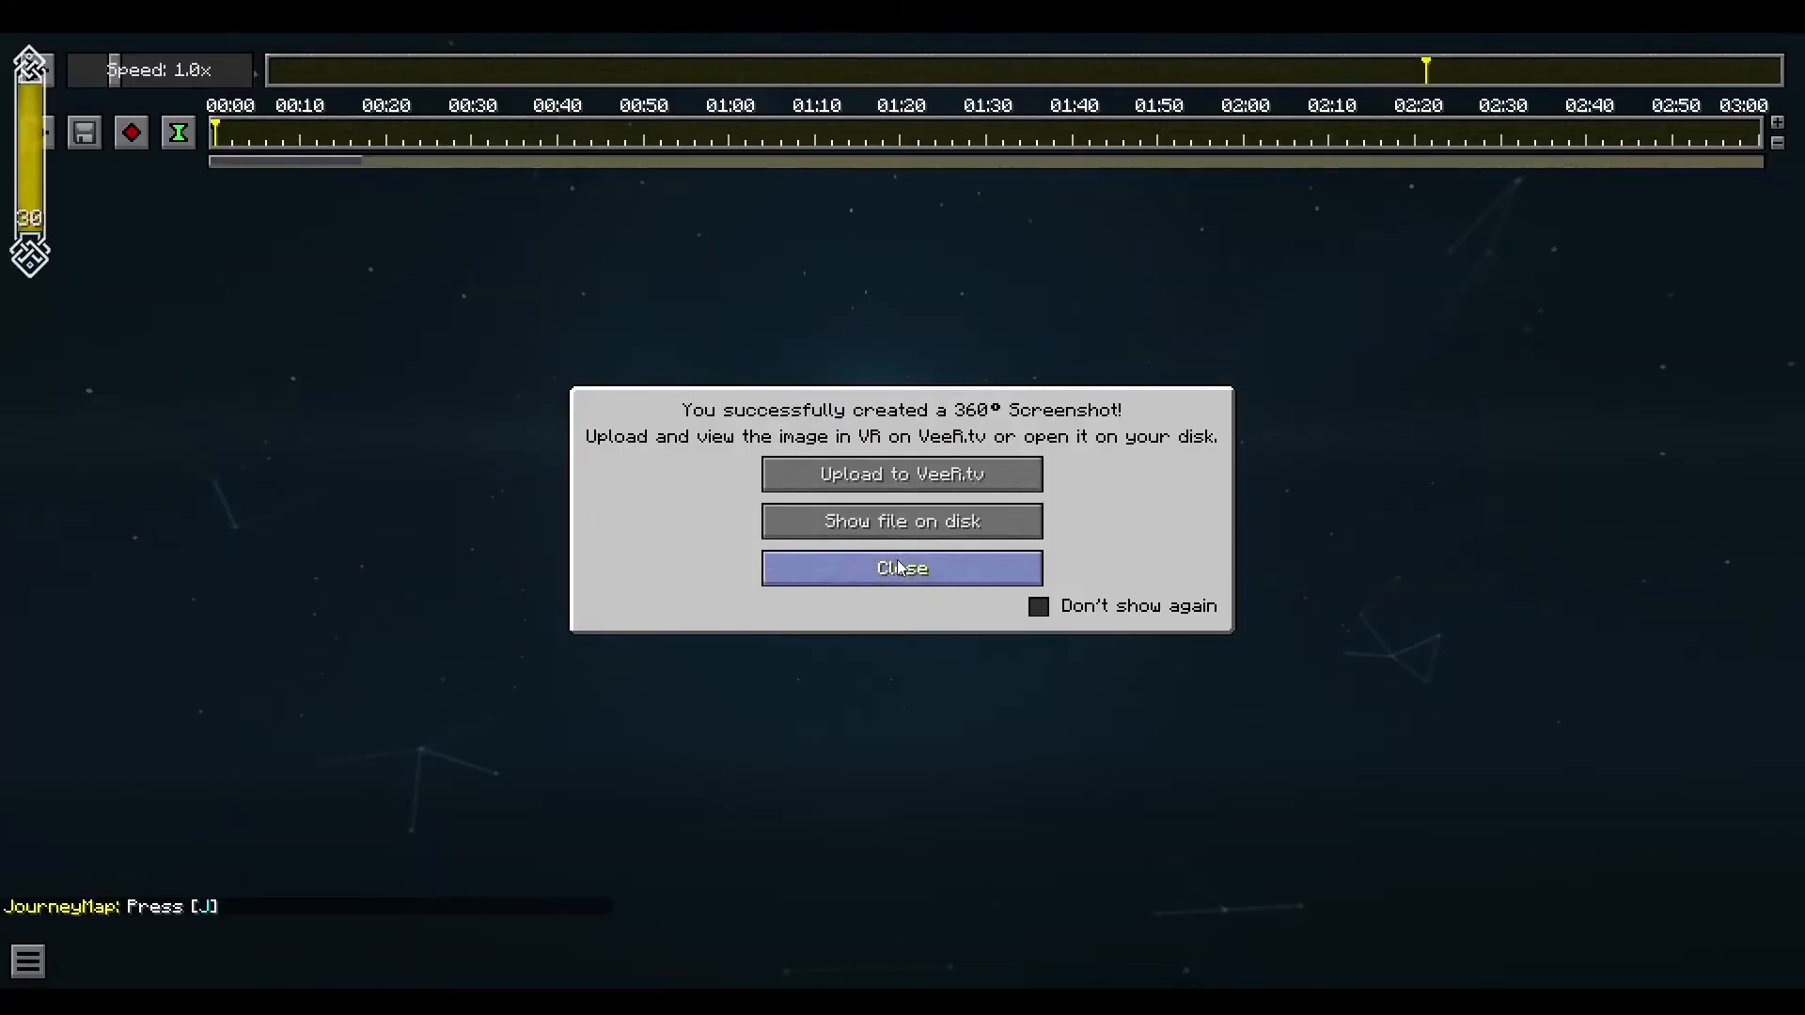
{"action": "left_click", "coordinate": [895, 556]}
Set the BSL shader's exposure to 0.00 and return to the replay
{"action": "key", "text": "Escape"}
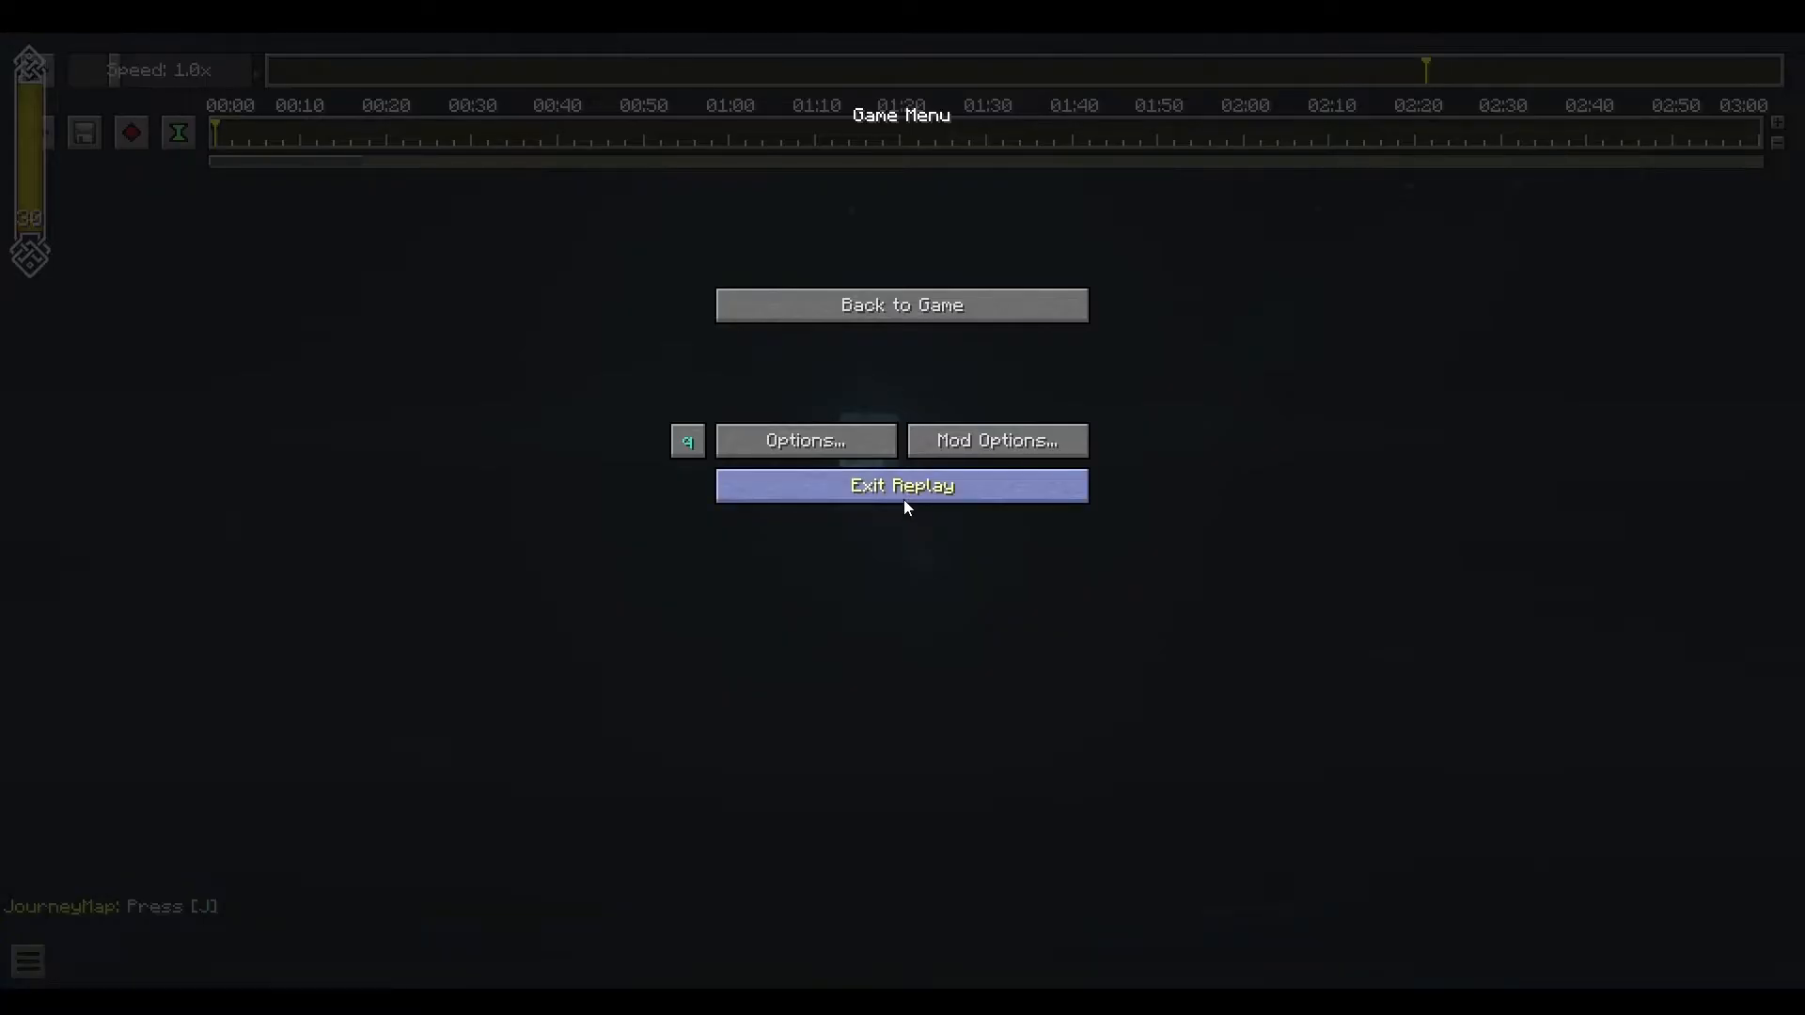
{"action": "left_click", "coordinate": [861, 443]}
{"action": "left_click", "coordinate": [742, 339]}
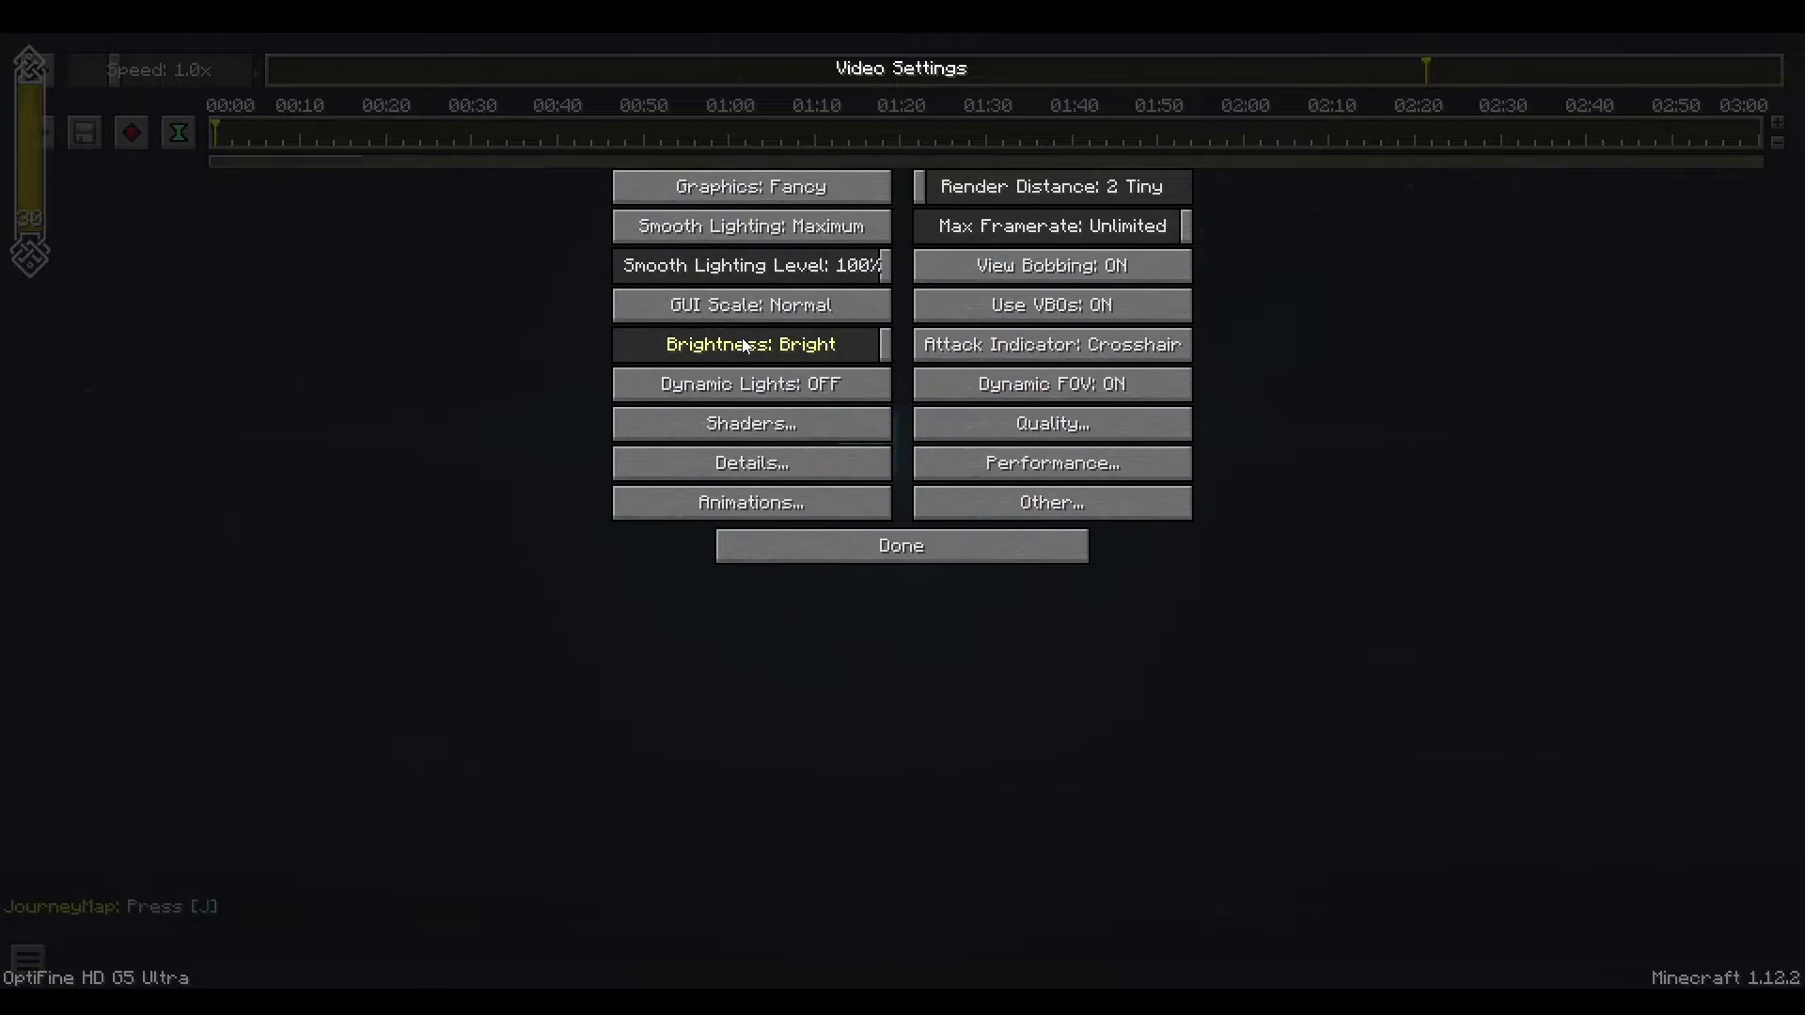
{"action": "left_click", "coordinate": [741, 421]}
{"action": "left_click", "coordinate": [1734, 959]}
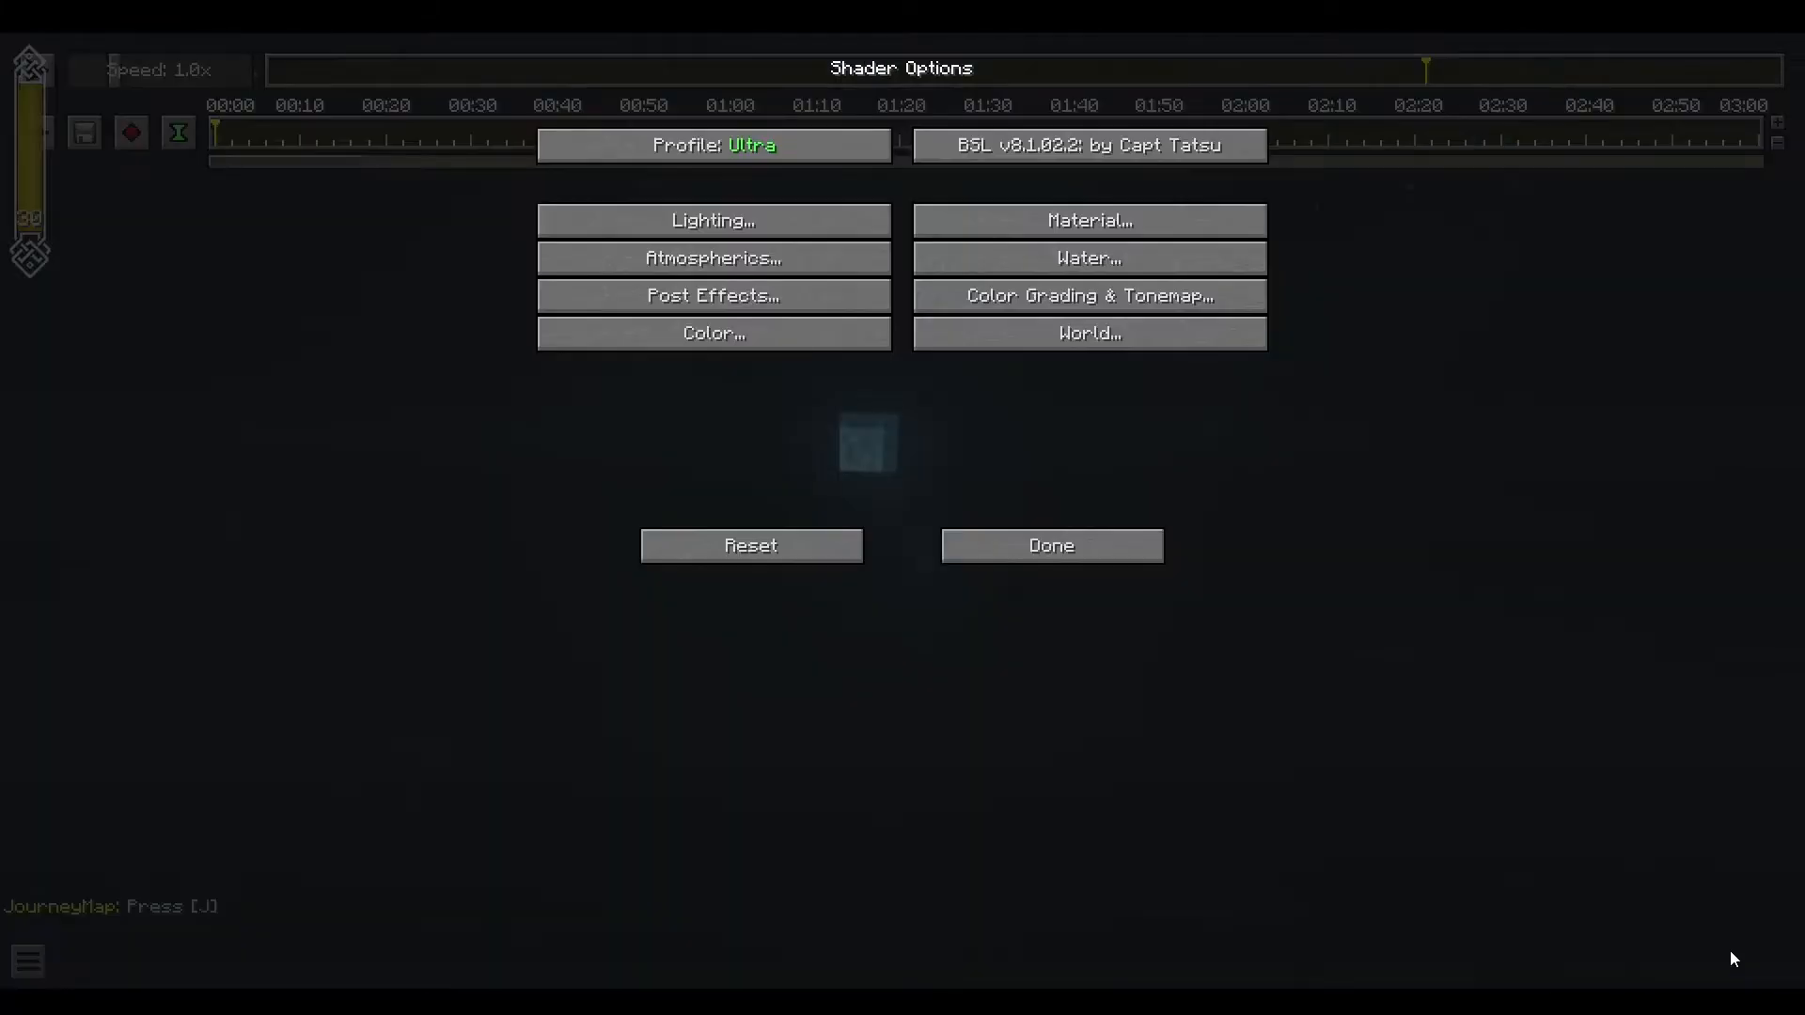
{"action": "left_click", "coordinate": [1017, 296]}
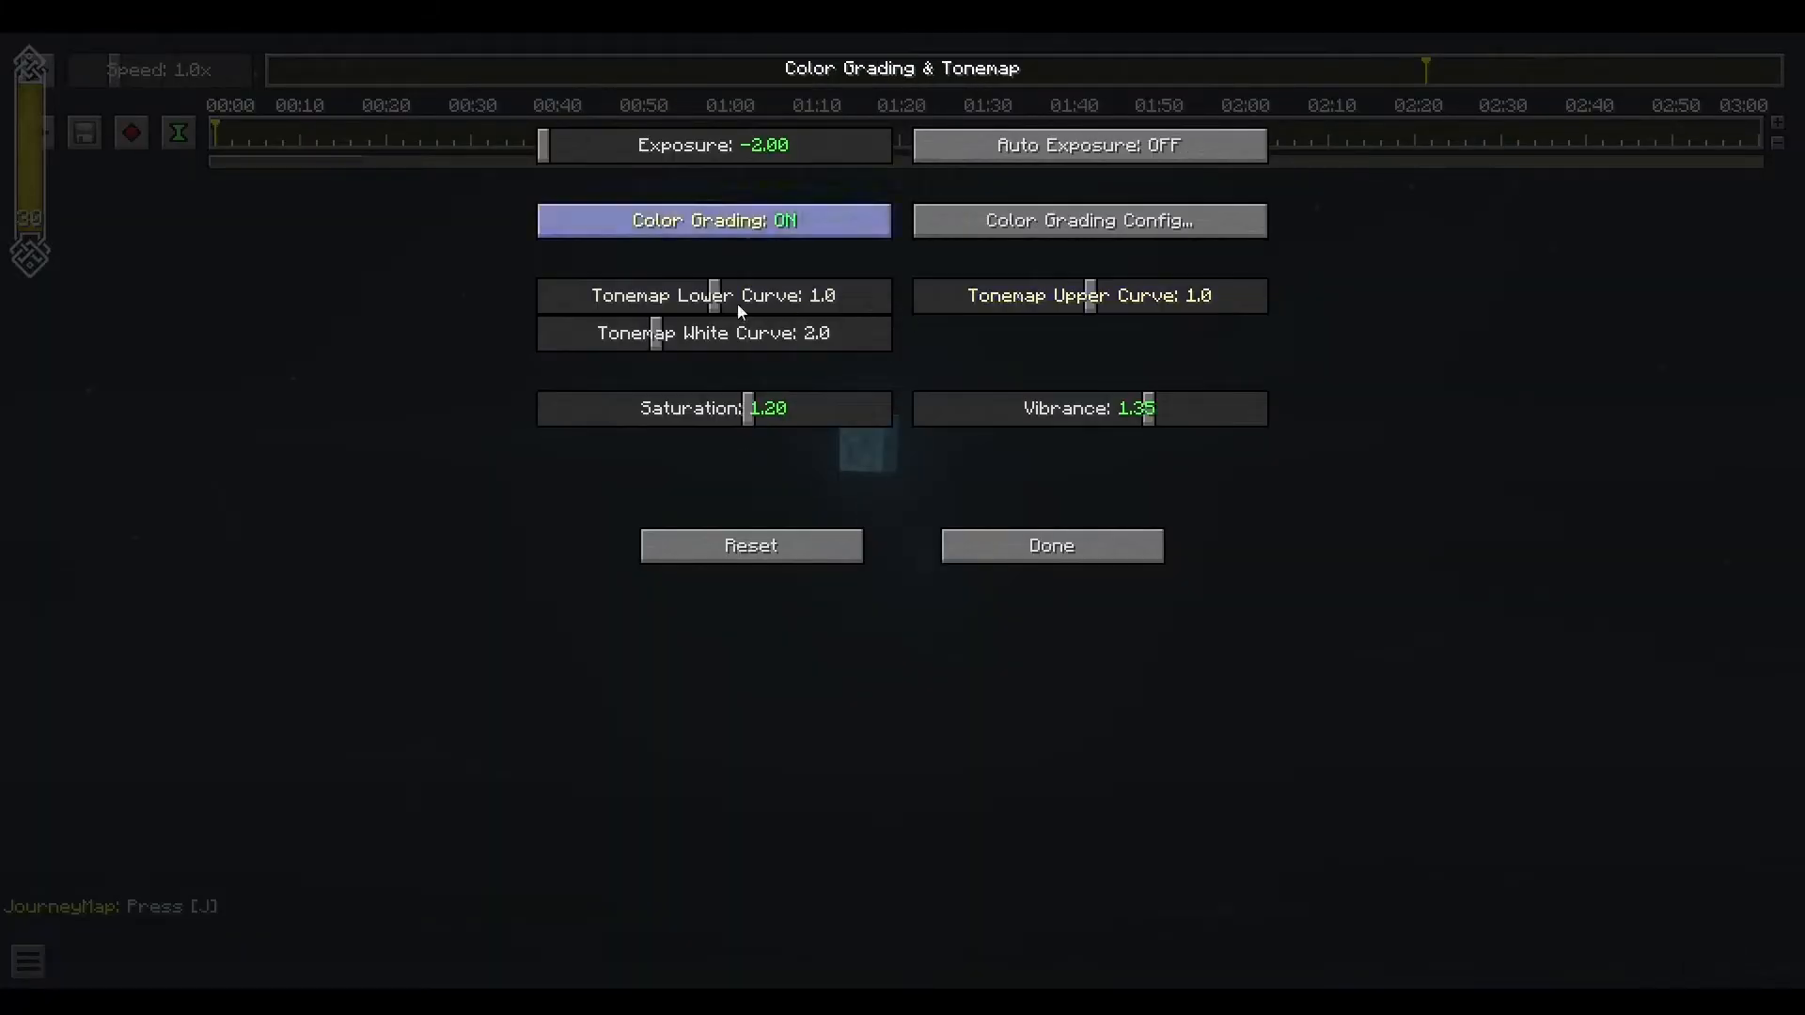
{"action": "left_click_drag", "start_coordinate": [718, 163], "coordinate": [705, 158]}
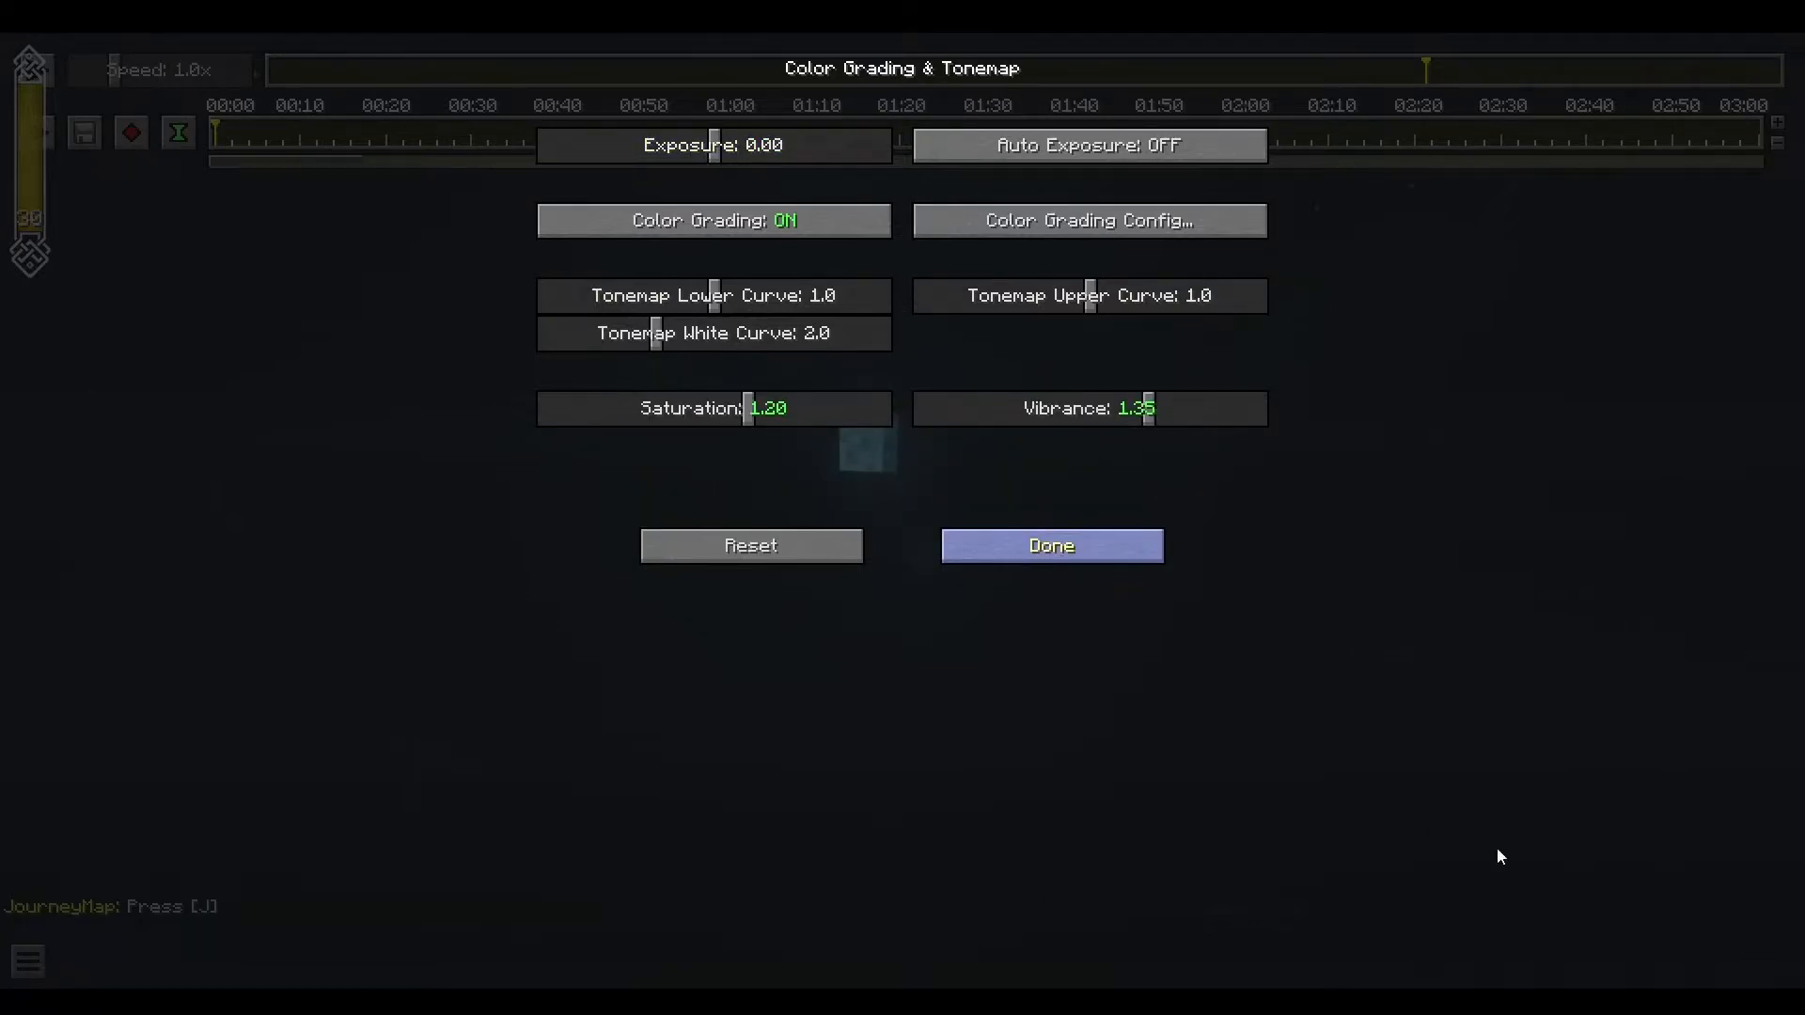
{"action": "key", "text": "Escape"}
{"action": "key", "text": "Escape"}
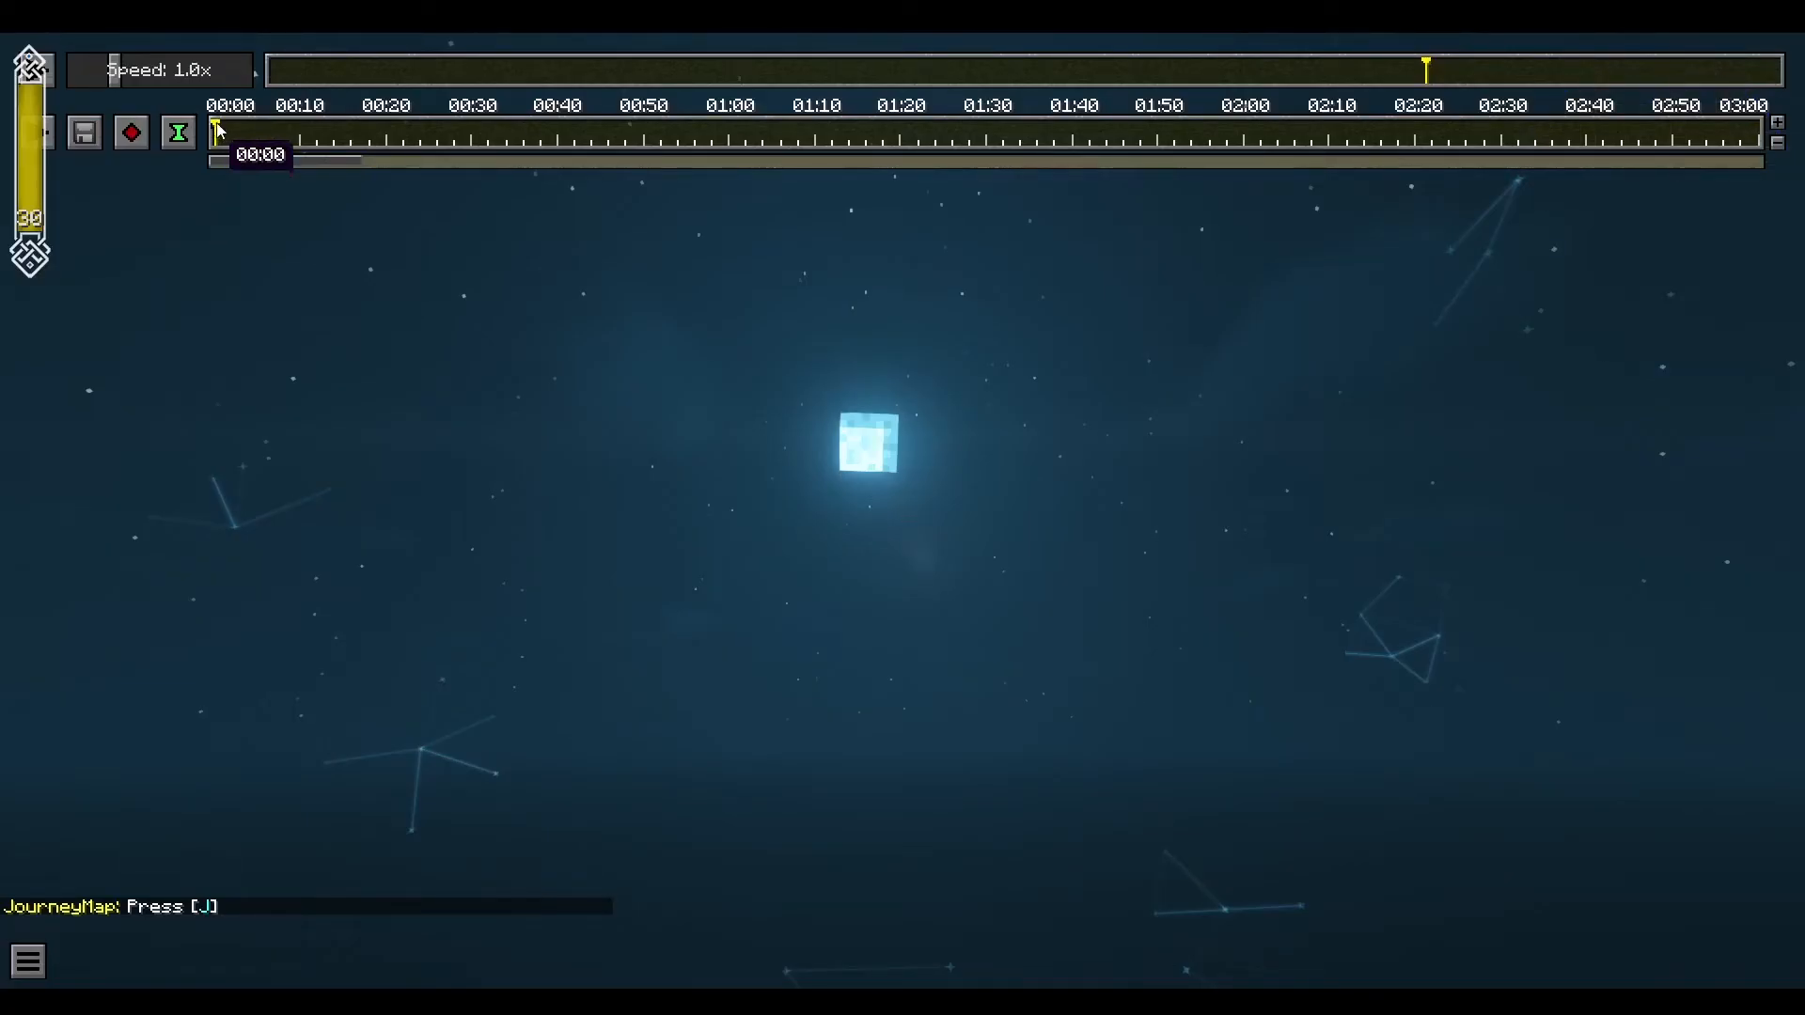
Take another equirectangular 360° screenshot with the same settings at the 0.00 exposure
{"action": "key", "text": "F2"}
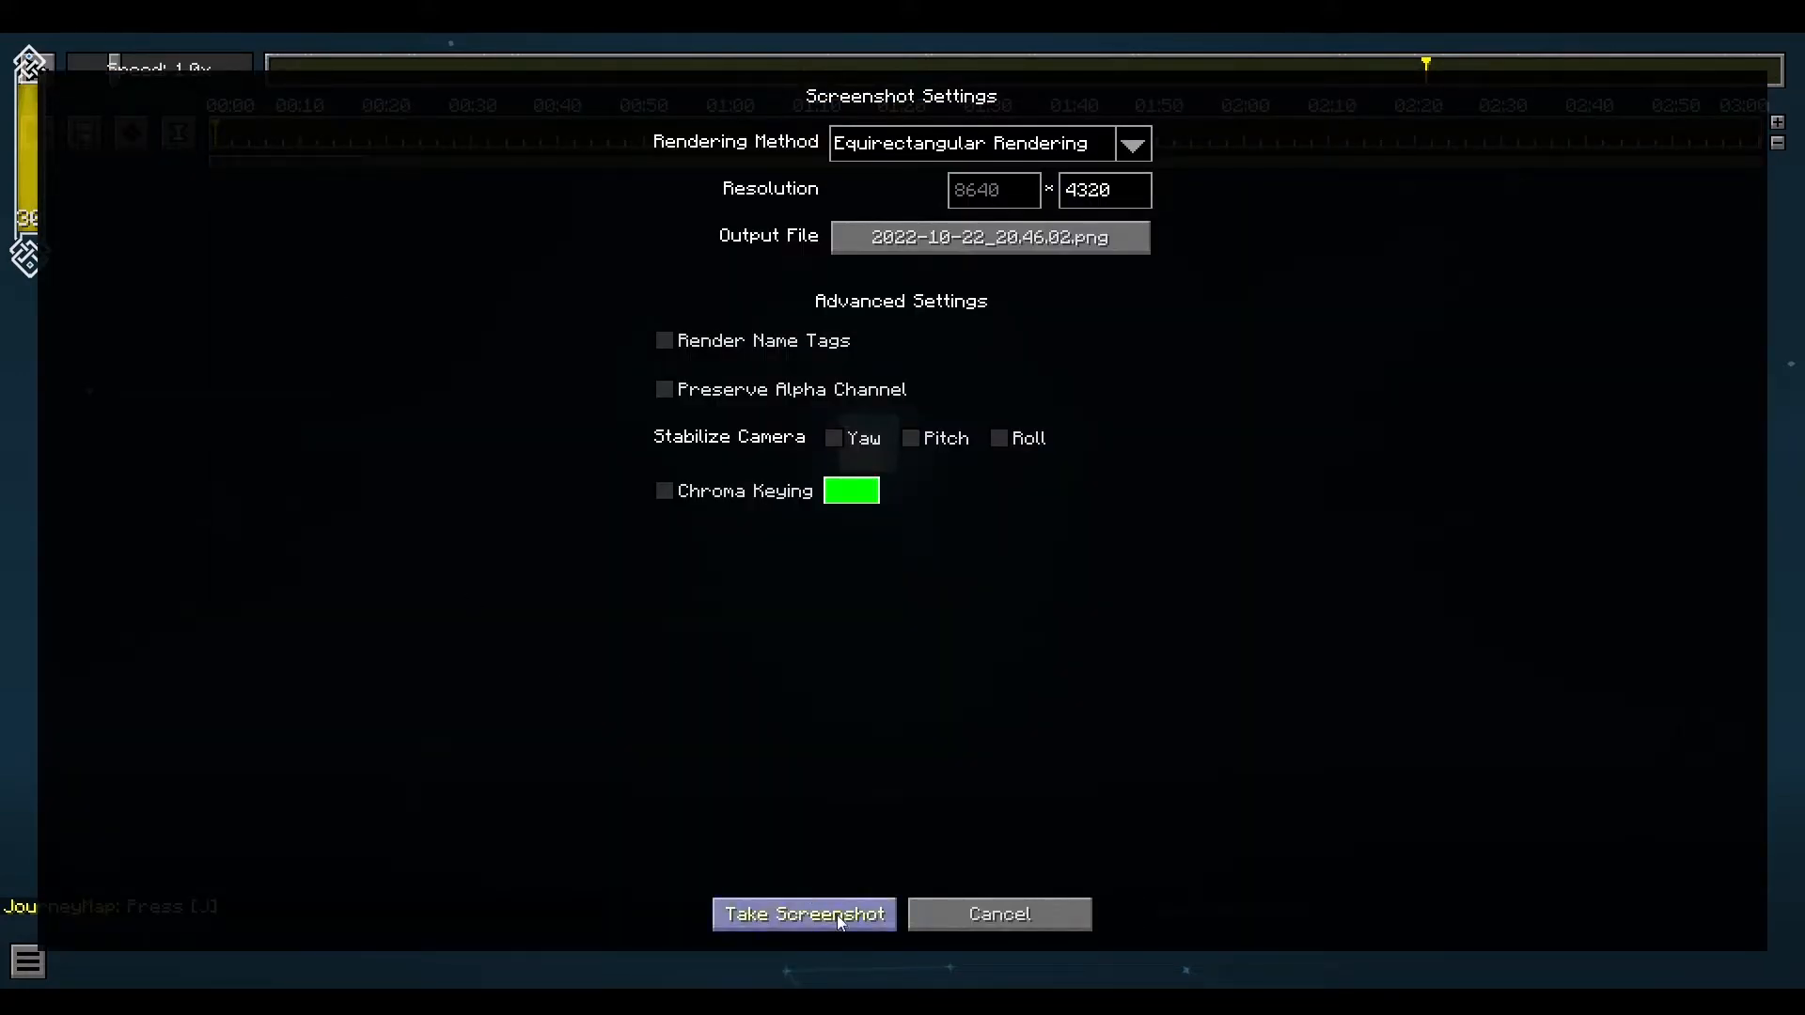
{"action": "left_click", "coordinate": [803, 914]}
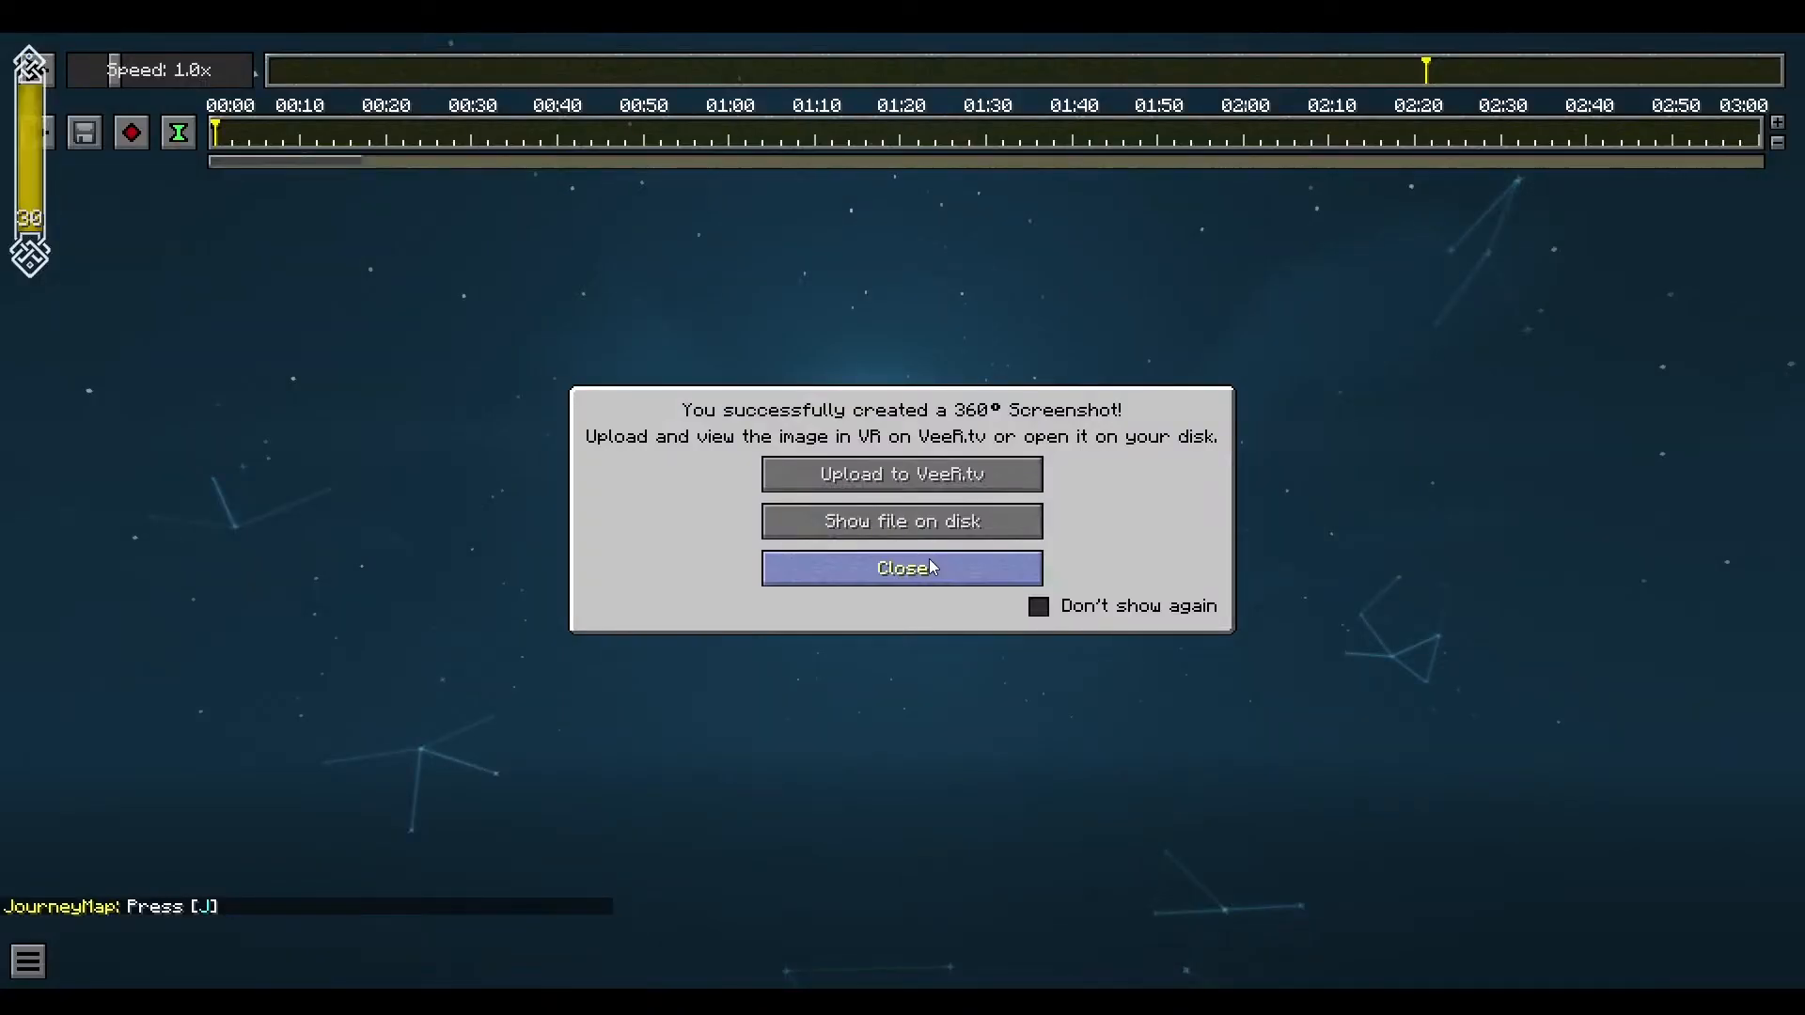
{"action": "left_click", "coordinate": [930, 560]}
Set the BSL shader's exposure to 2.00 and leave the shader options
{"action": "key", "text": "Escape"}
{"action": "left_click", "coordinate": [830, 432]}
{"action": "left_click", "coordinate": [743, 337]}
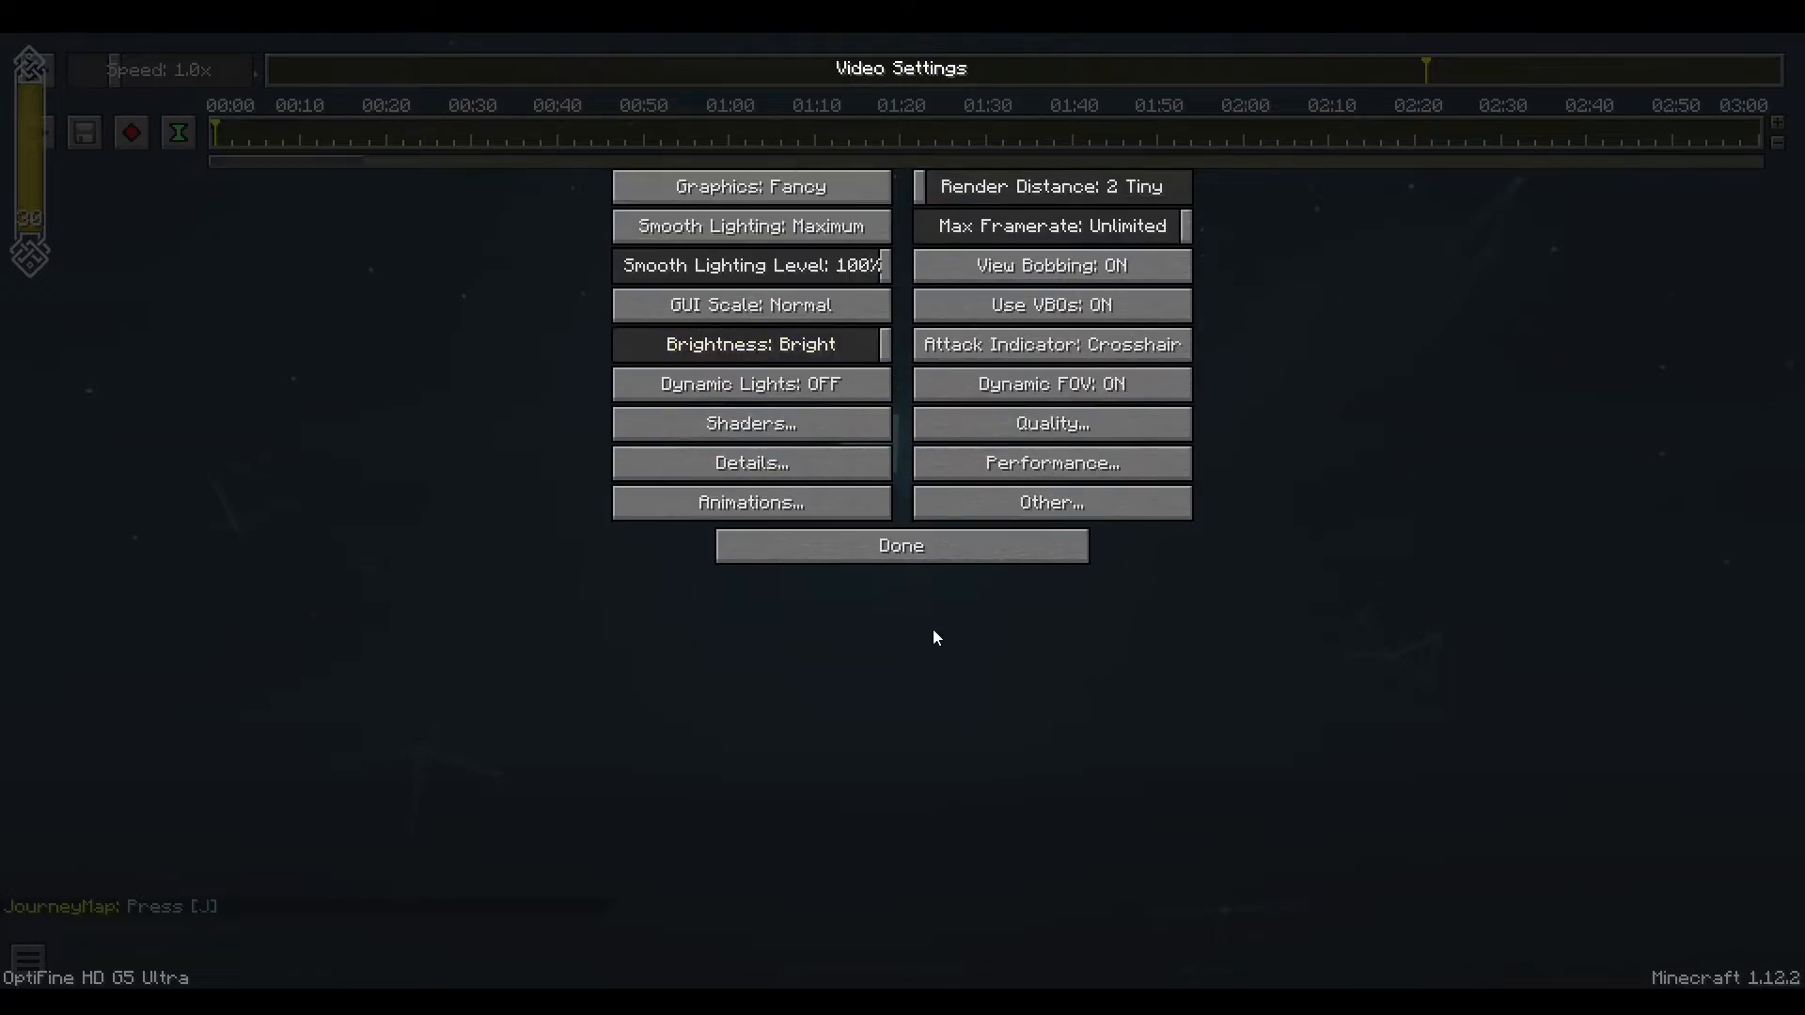
{"action": "left_click", "coordinate": [742, 437]}
{"action": "left_click", "coordinate": [1644, 957]}
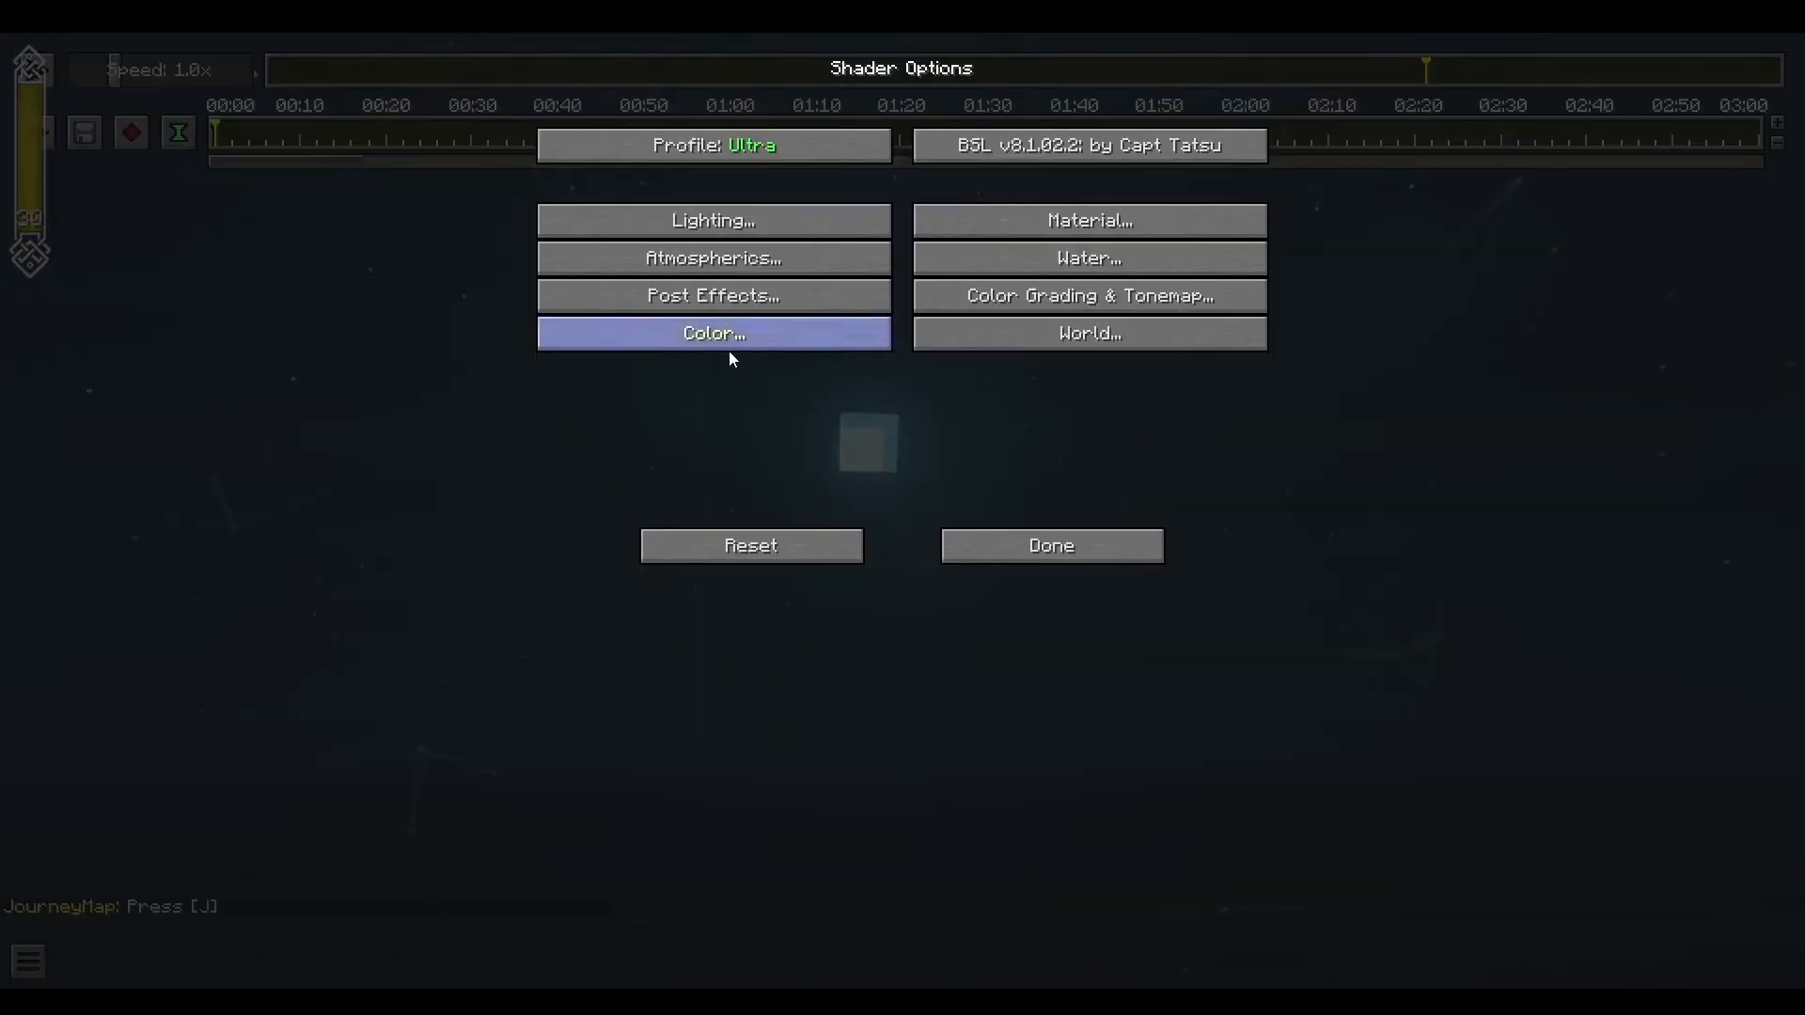
{"action": "left_click", "coordinate": [1079, 296]}
{"action": "left_click_drag", "start_coordinate": [713, 152], "coordinate": [1470, 161]}
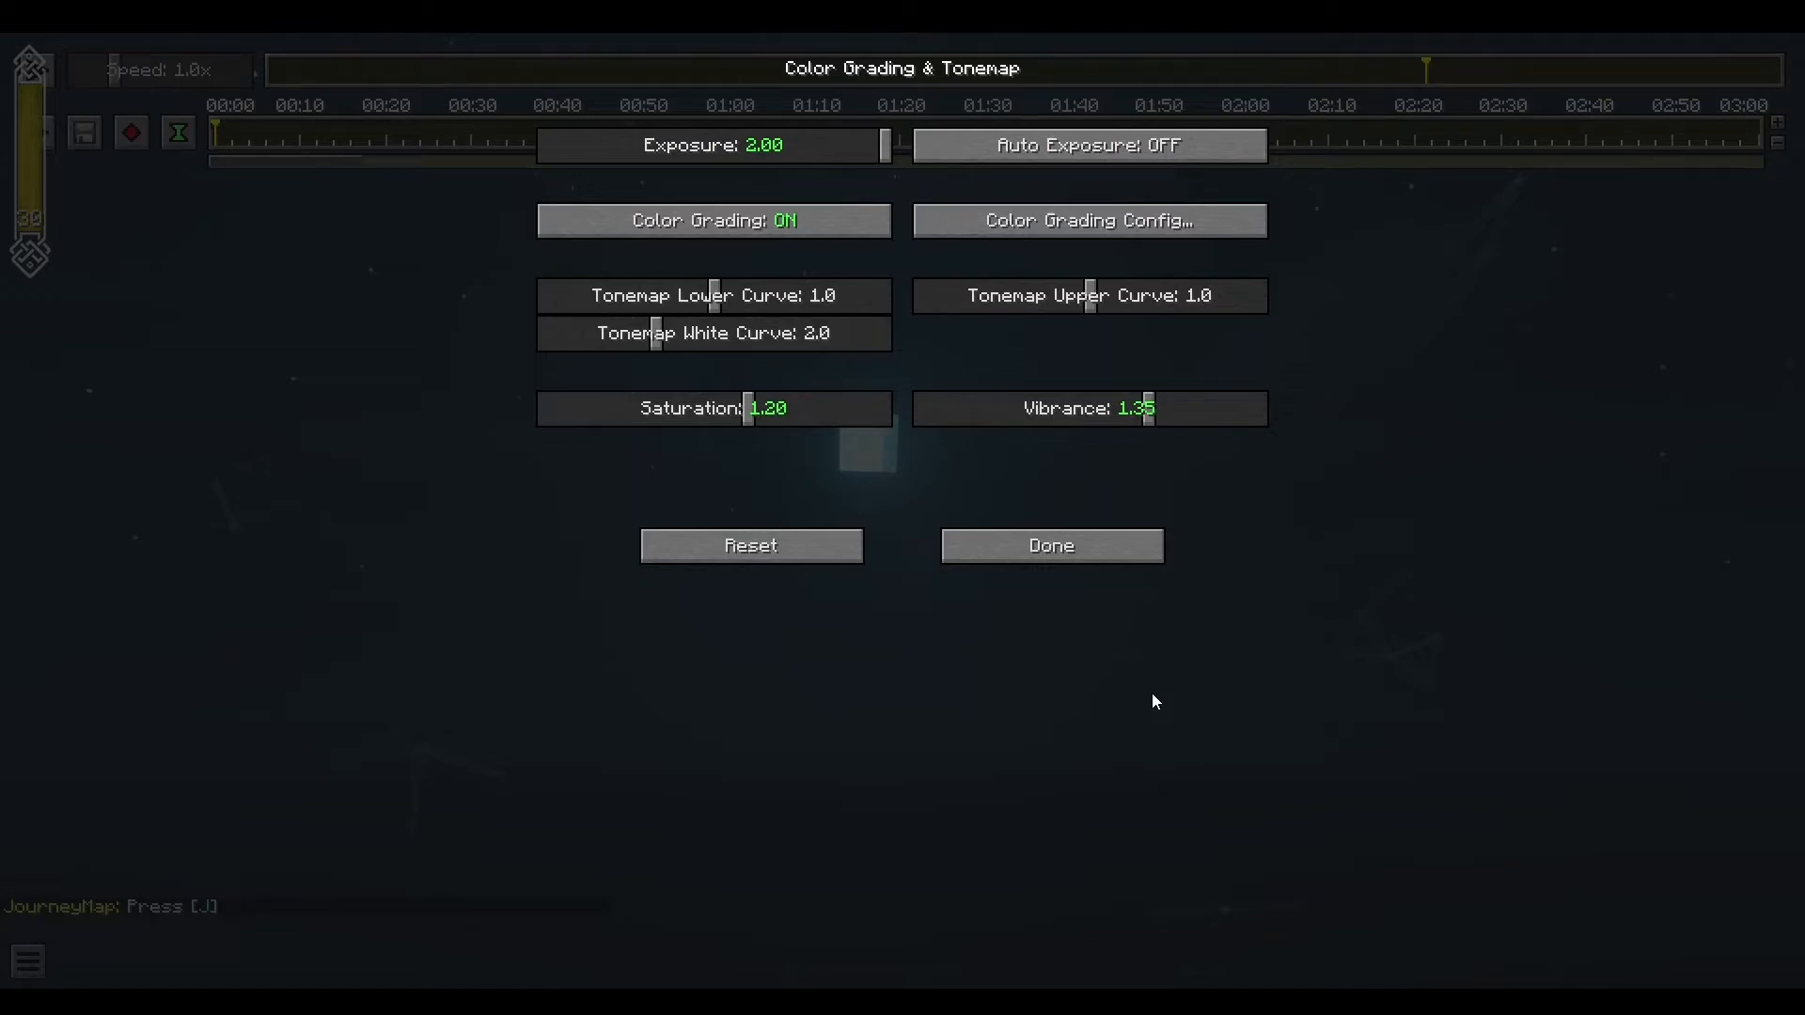
{"action": "left_click", "coordinate": [947, 560]}
{"action": "left_click", "coordinate": [947, 560]}
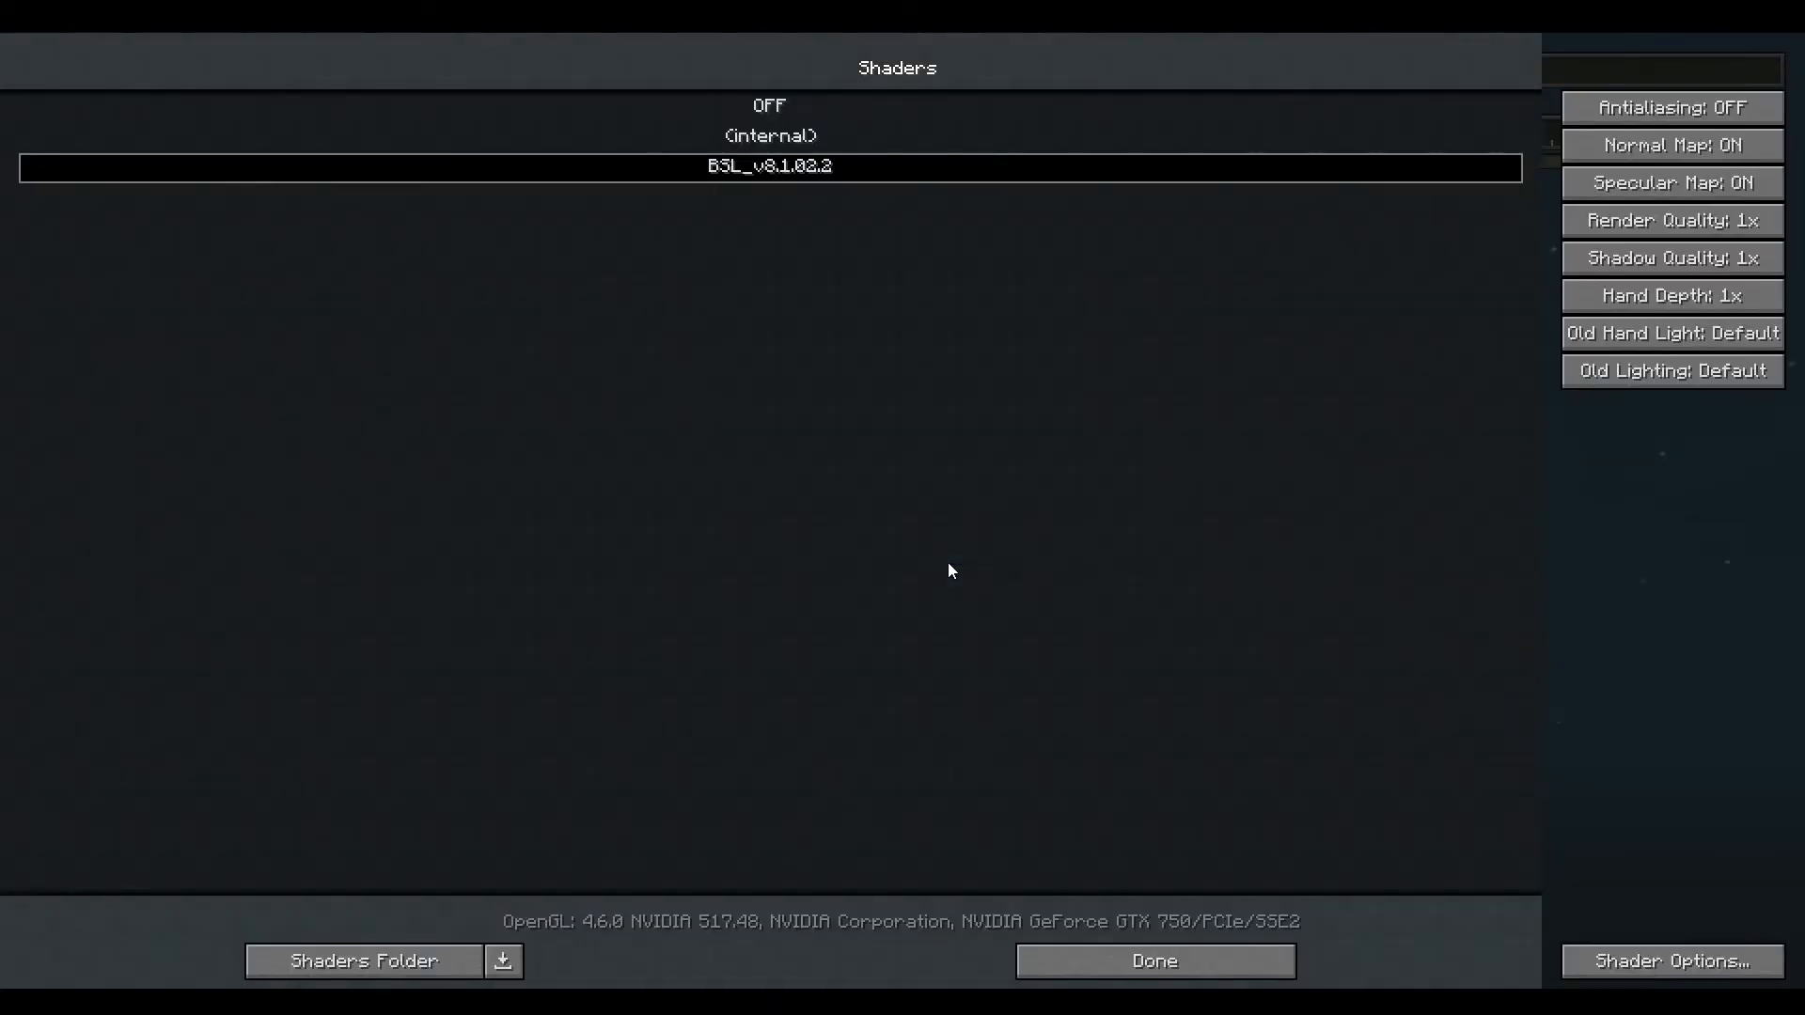
Return to the replay and take the equirectangular 360° screenshot at the 2.00 exposure
{"action": "key", "text": "Escape"}
{"action": "key", "text": "Escape"}
{"action": "key", "text": "t"}
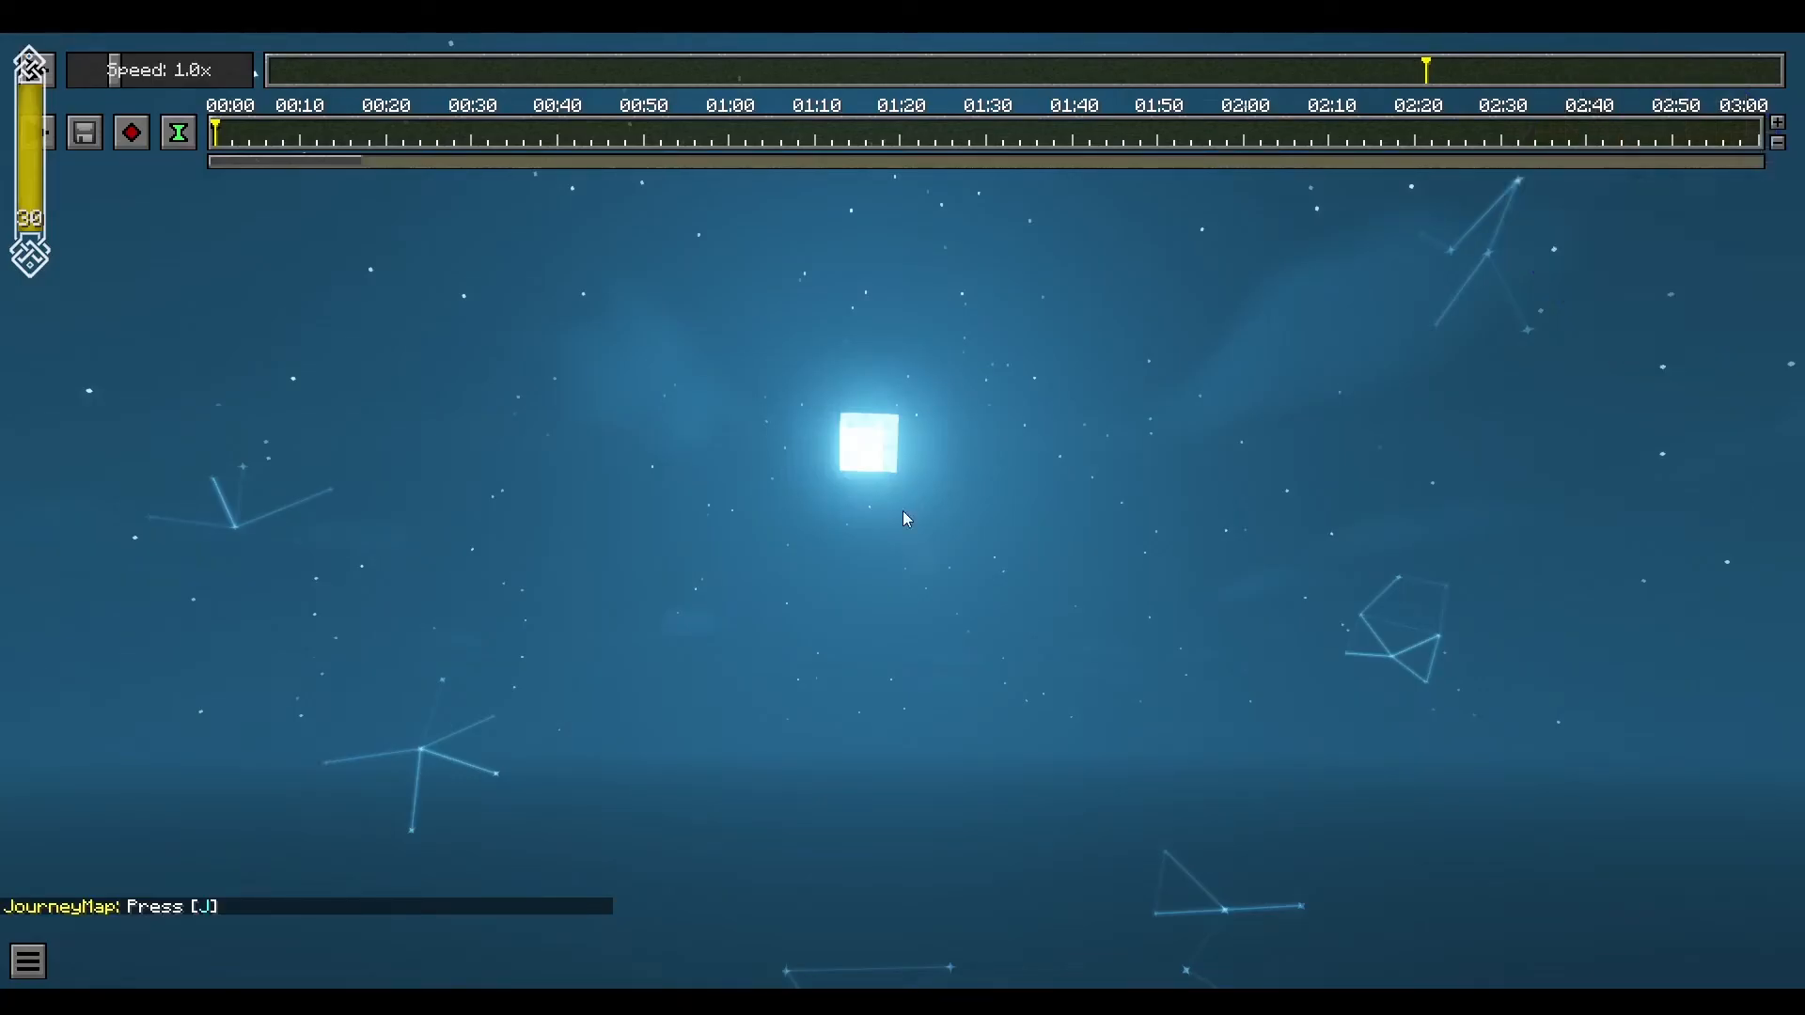
{"action": "key", "text": "t"}
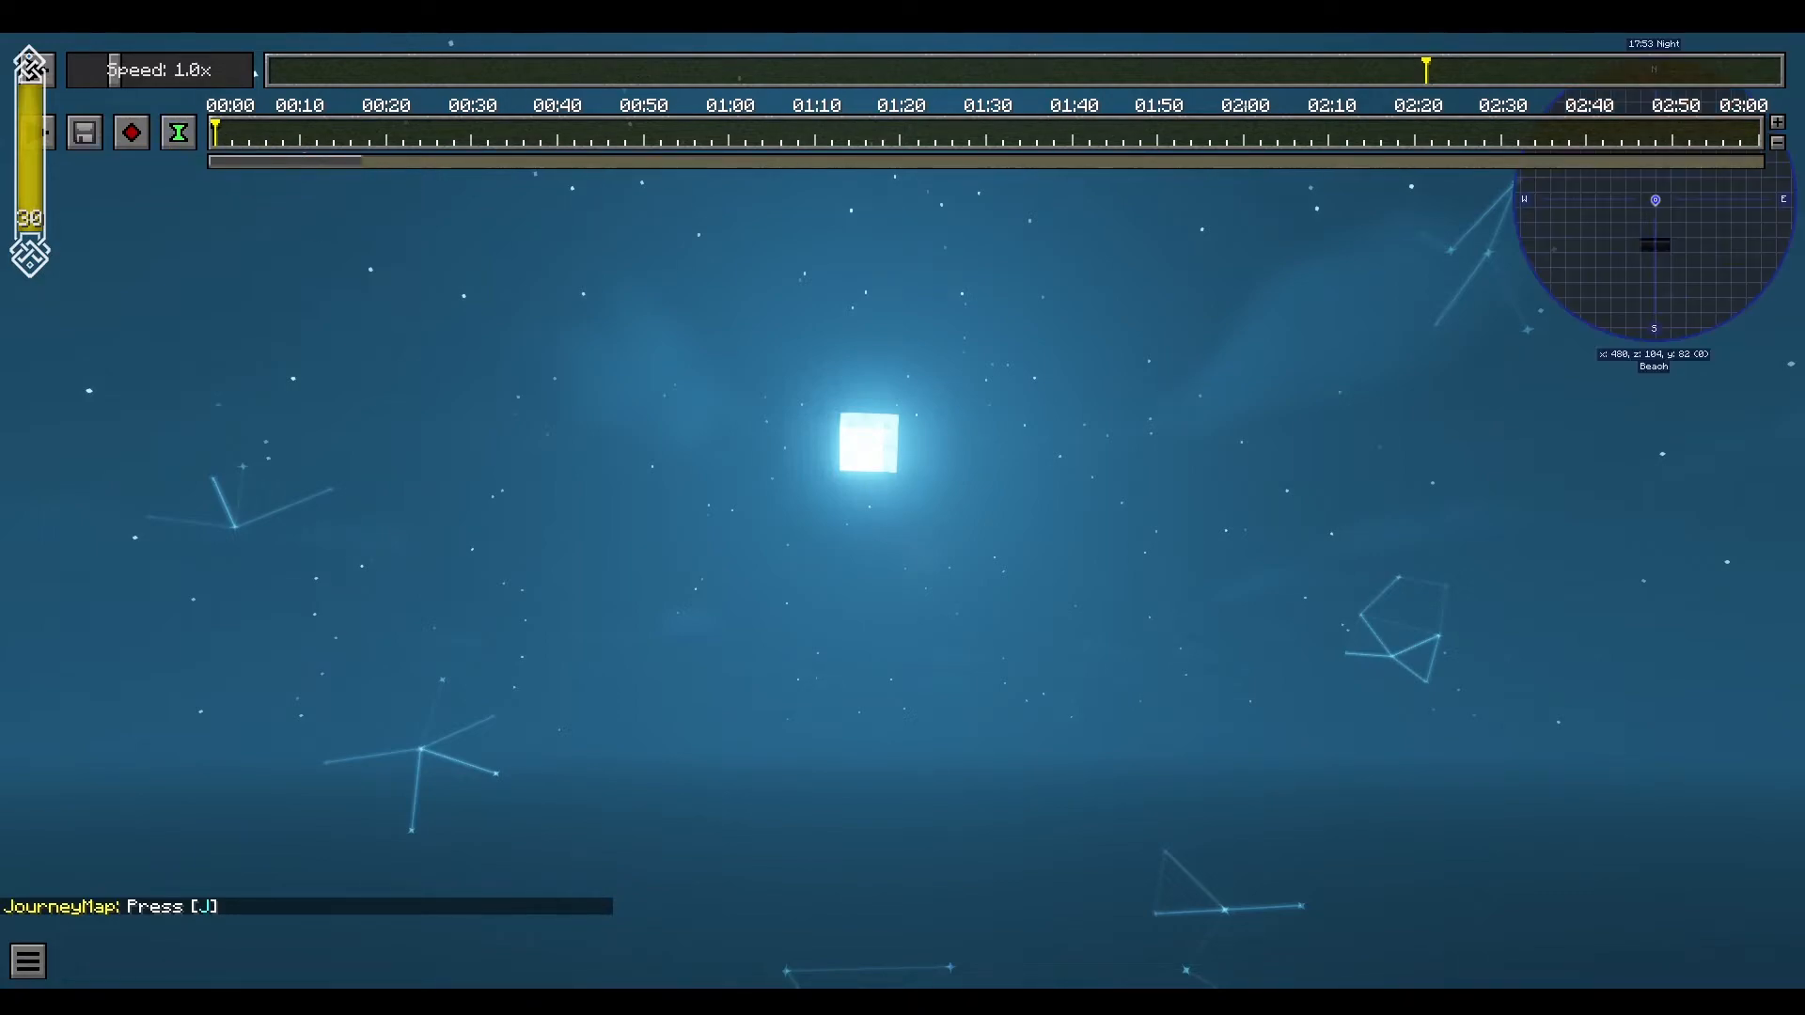
{"action": "key", "text": "F2"}
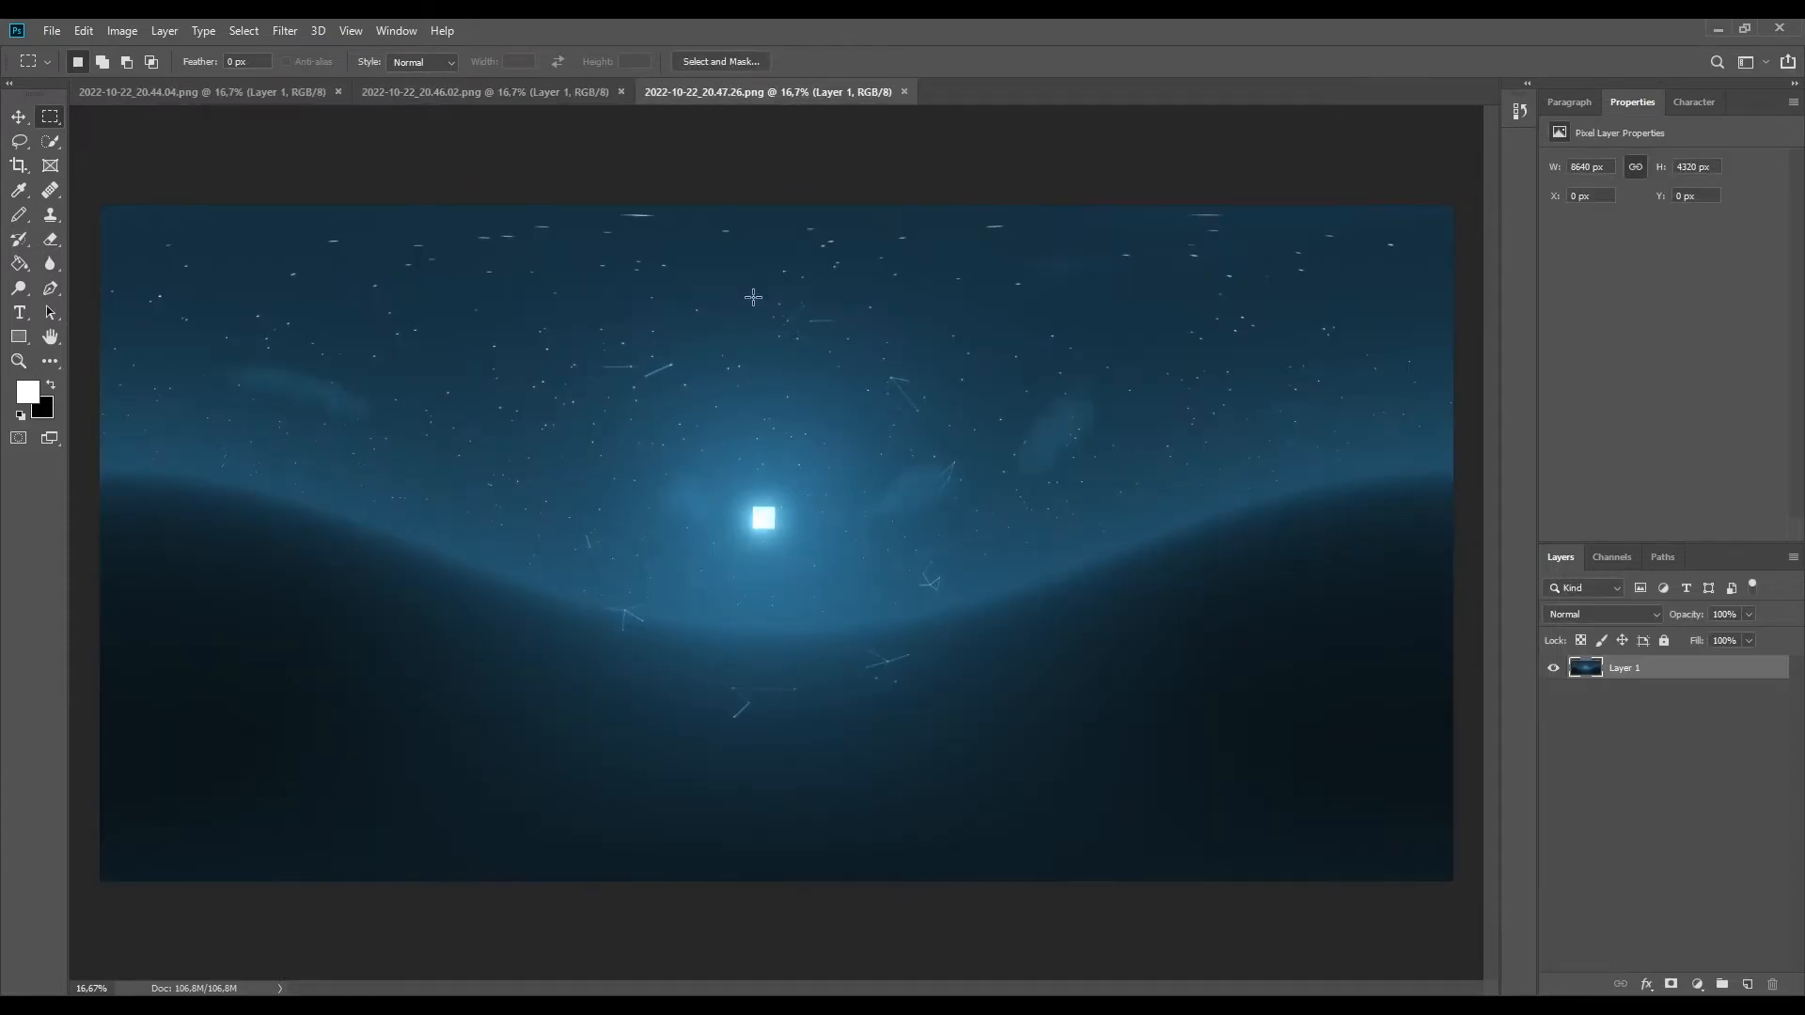
Bring up the 2022-10-22_20.44.04.png panorama in Photoshop
{"action": "left_click", "coordinate": [223, 99]}
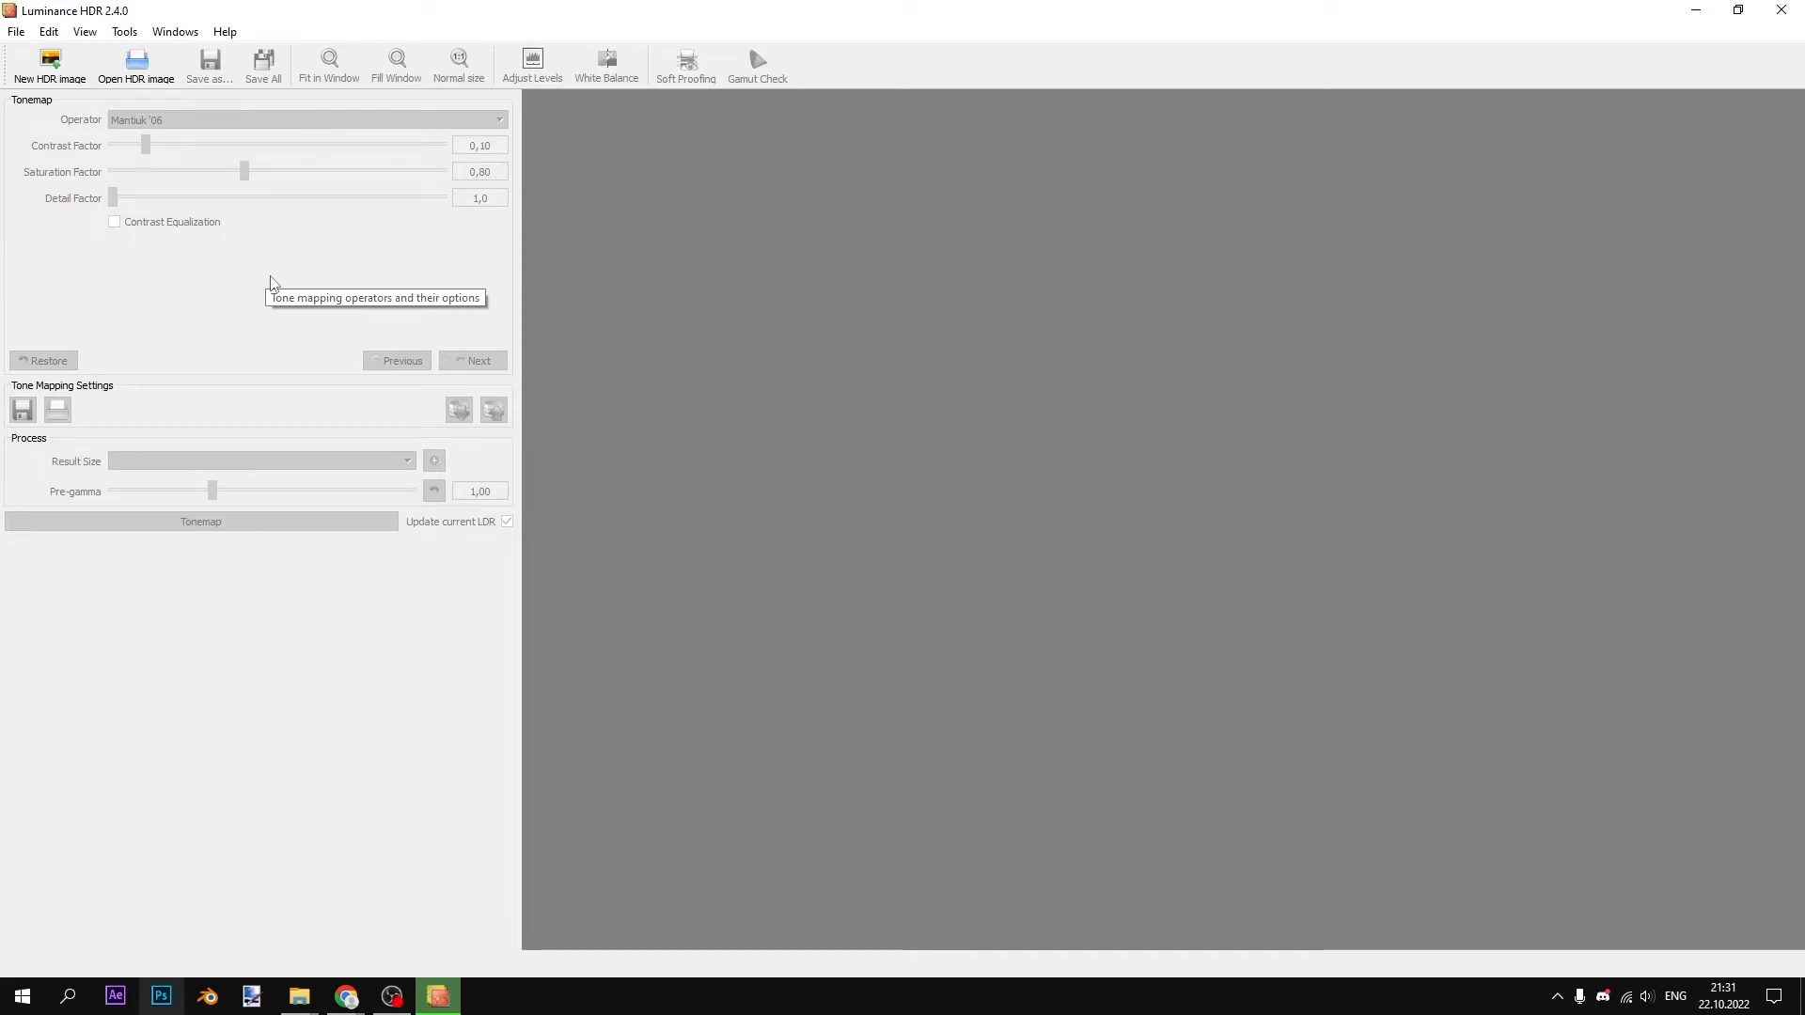
Switch to Luminance HDR, start a new HDR image and load the TIFFs 2022-10-22_20.44.04, 2022-10-22_20.46.02 and 2022-10-22_20.47.26
{"action": "left_click", "coordinate": [49, 64]}
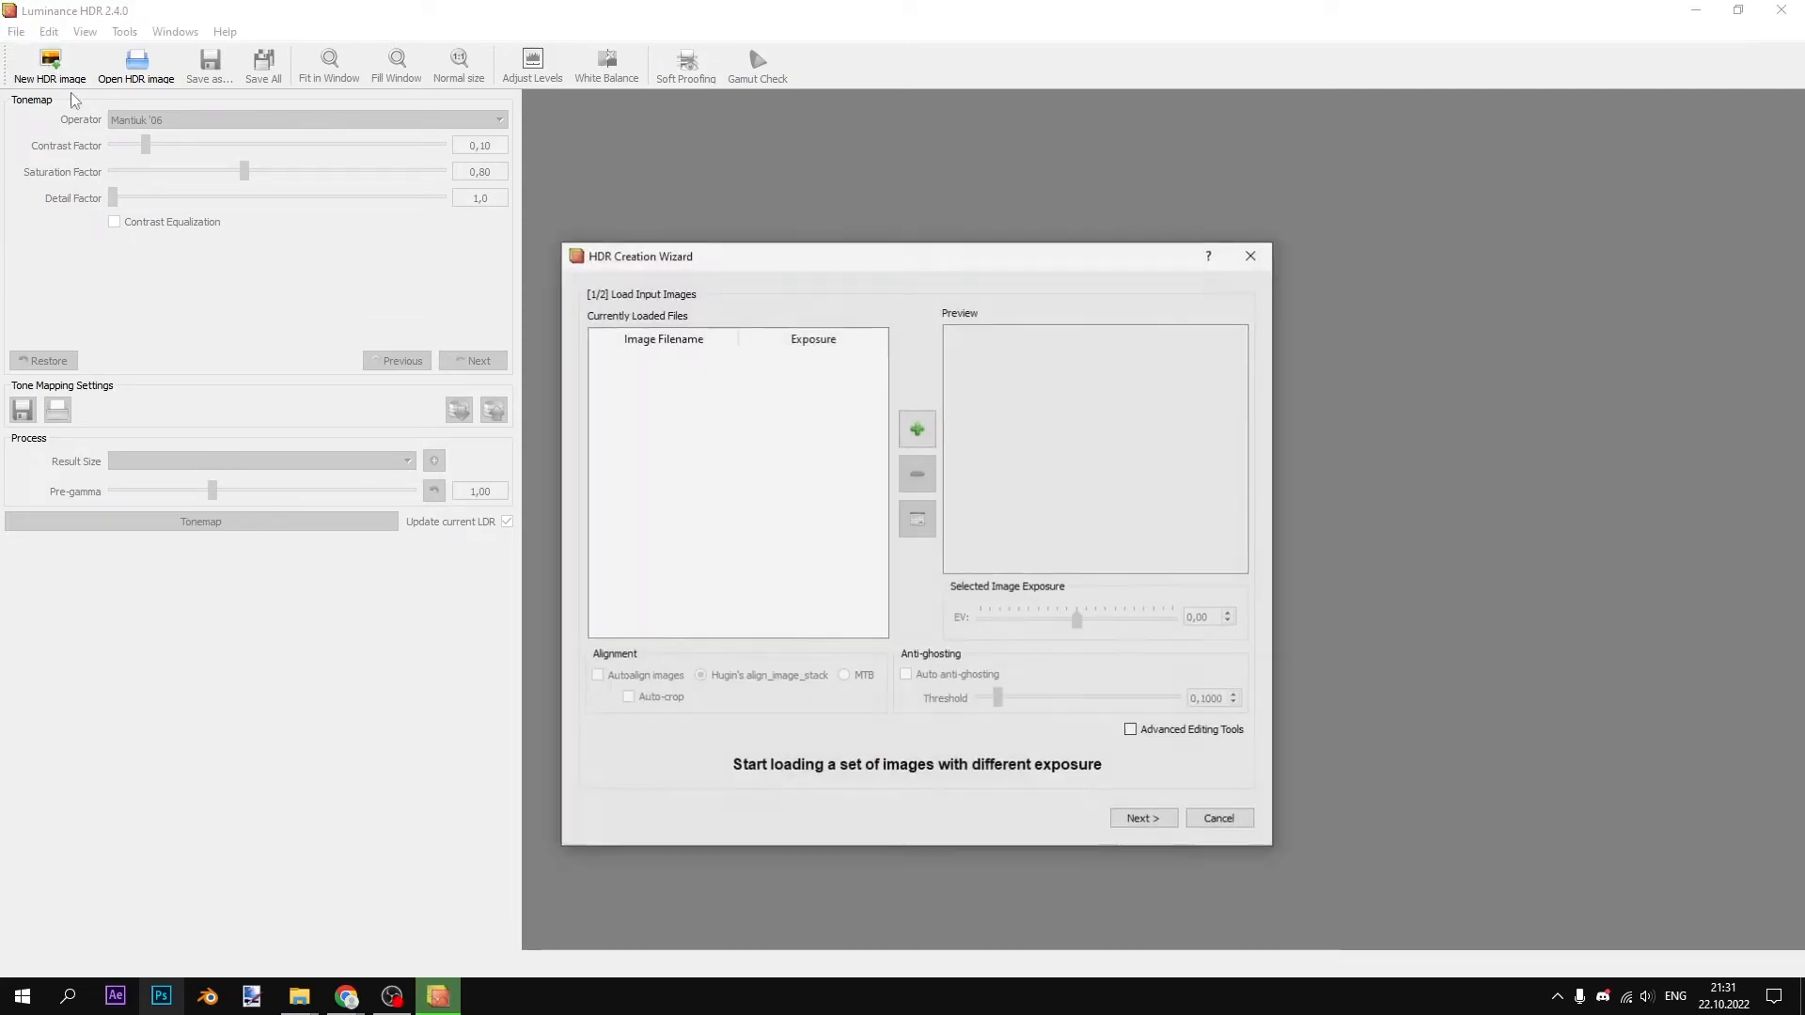
{"action": "left_click", "coordinate": [916, 430]}
{"action": "left_click_drag", "start_coordinate": [1118, 559], "coordinate": [758, 447]}
{"action": "left_click", "coordinate": [1314, 748]}
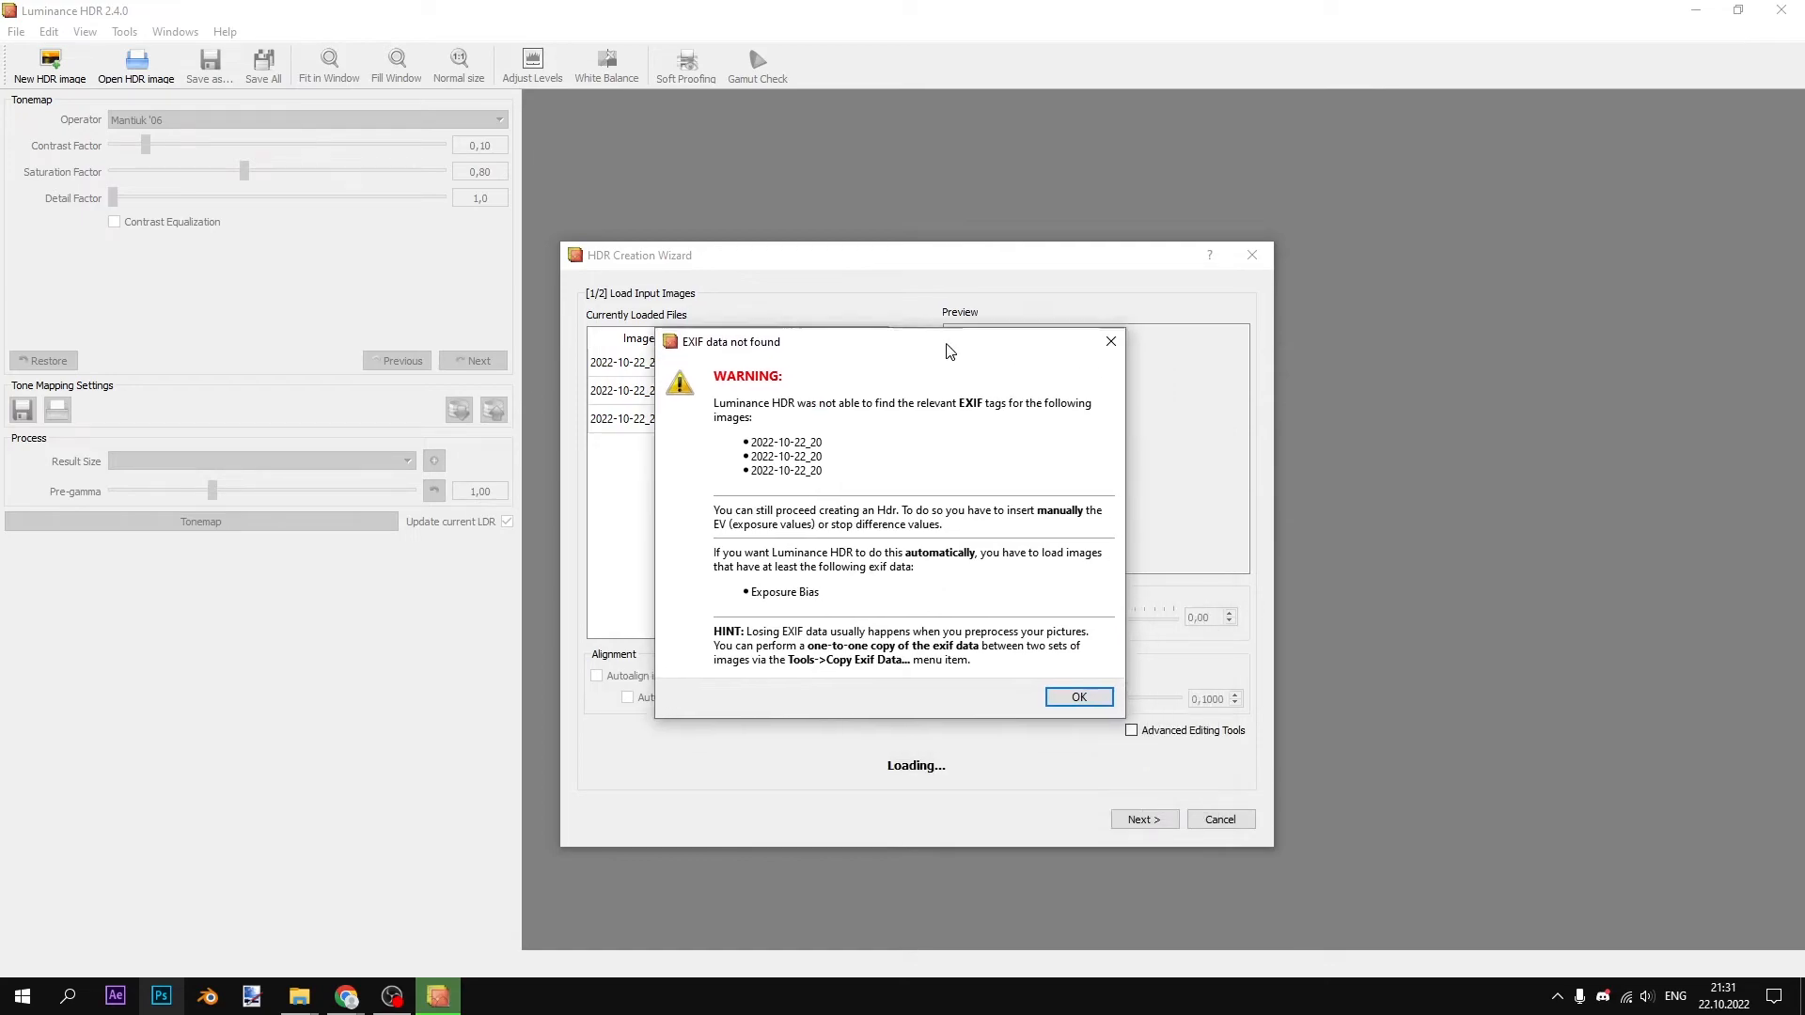
{"action": "left_click_drag", "start_coordinate": [998, 343], "coordinate": [846, 334]}
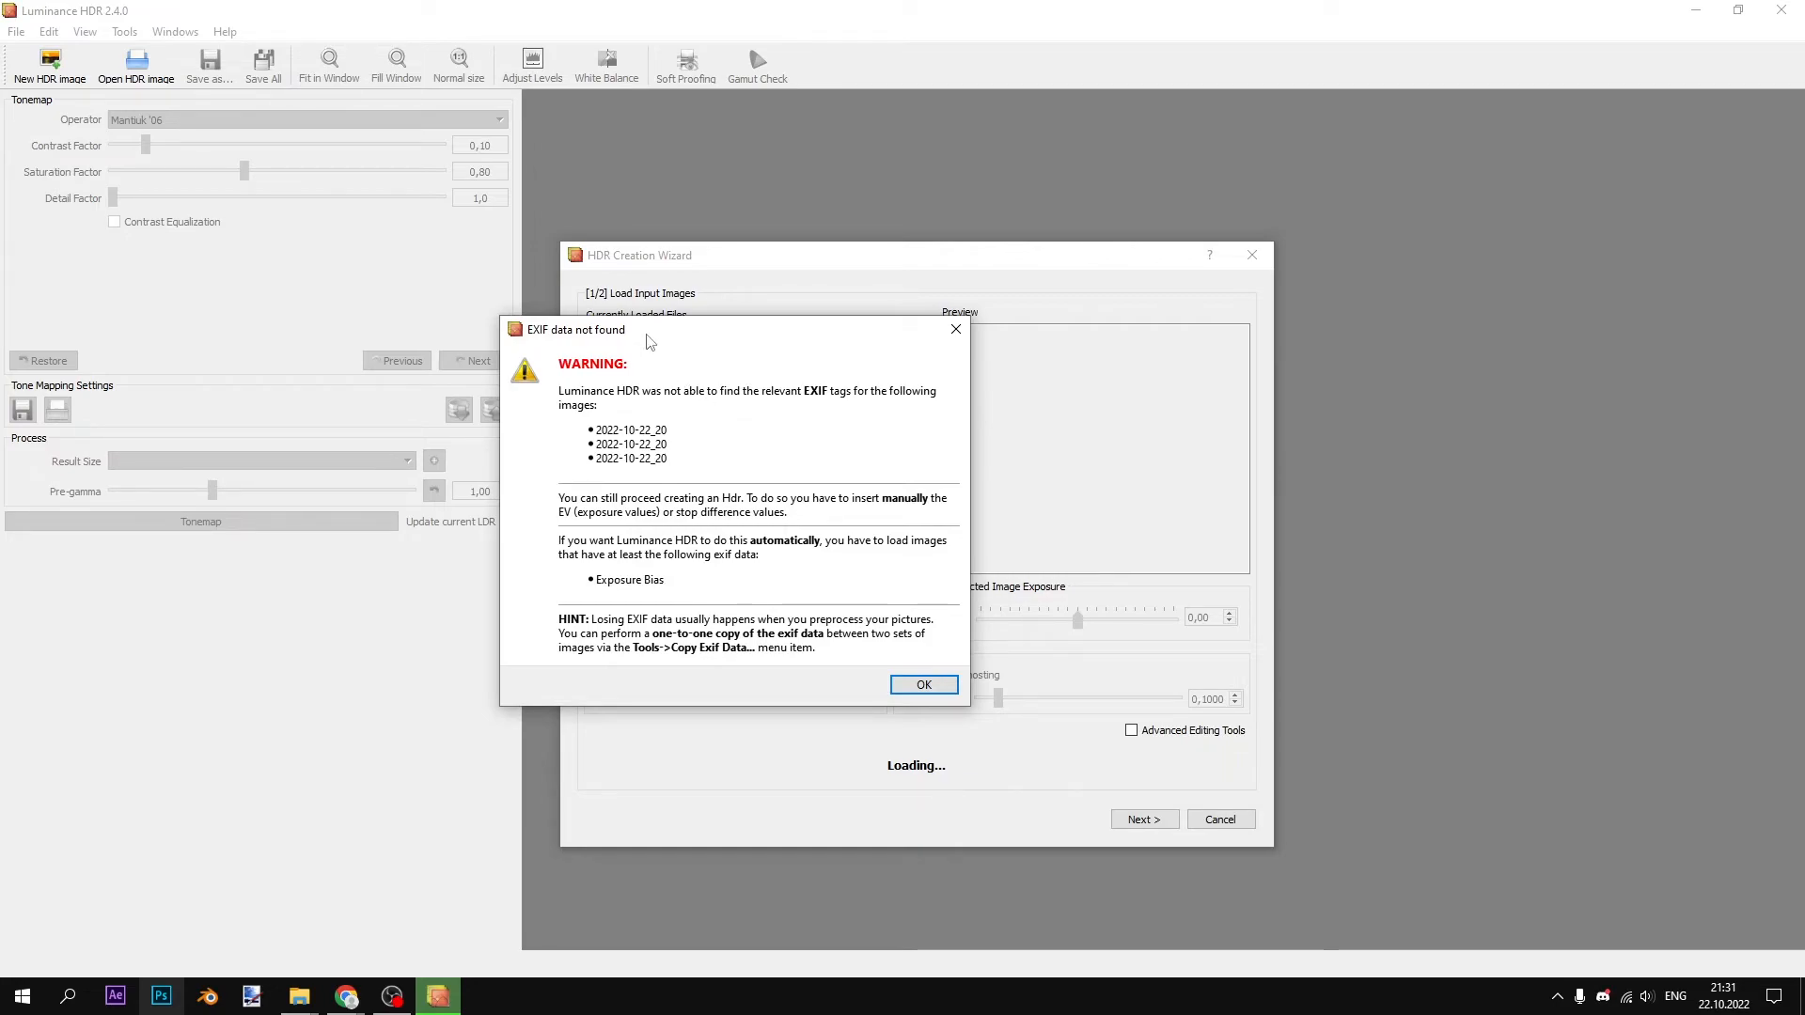
{"action": "left_click", "coordinate": [924, 685]}
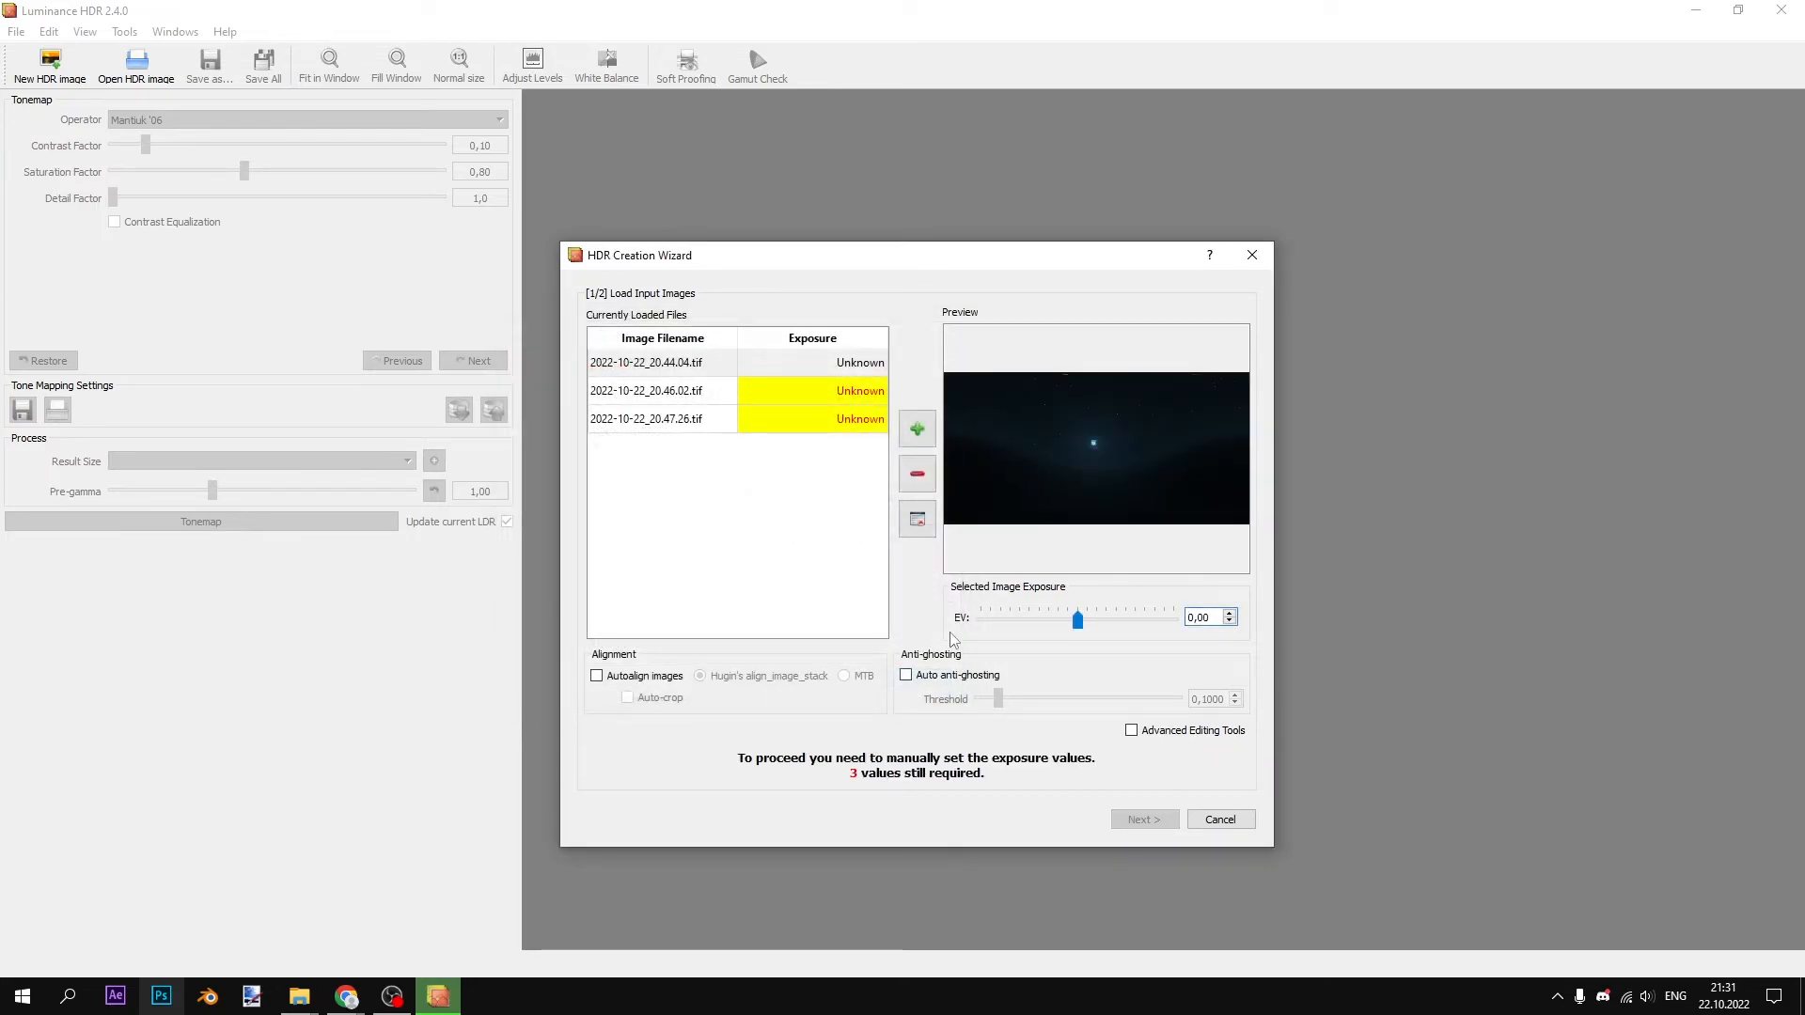
Set the exposure values to 2 EV for 2022-10-22_20.47.26.tif, -2 EV for 2022-10-22_20.44.04.tif and 0 EV for 2022-10-22_20.46.02.tif
{"action": "left_click", "coordinate": [643, 423]}
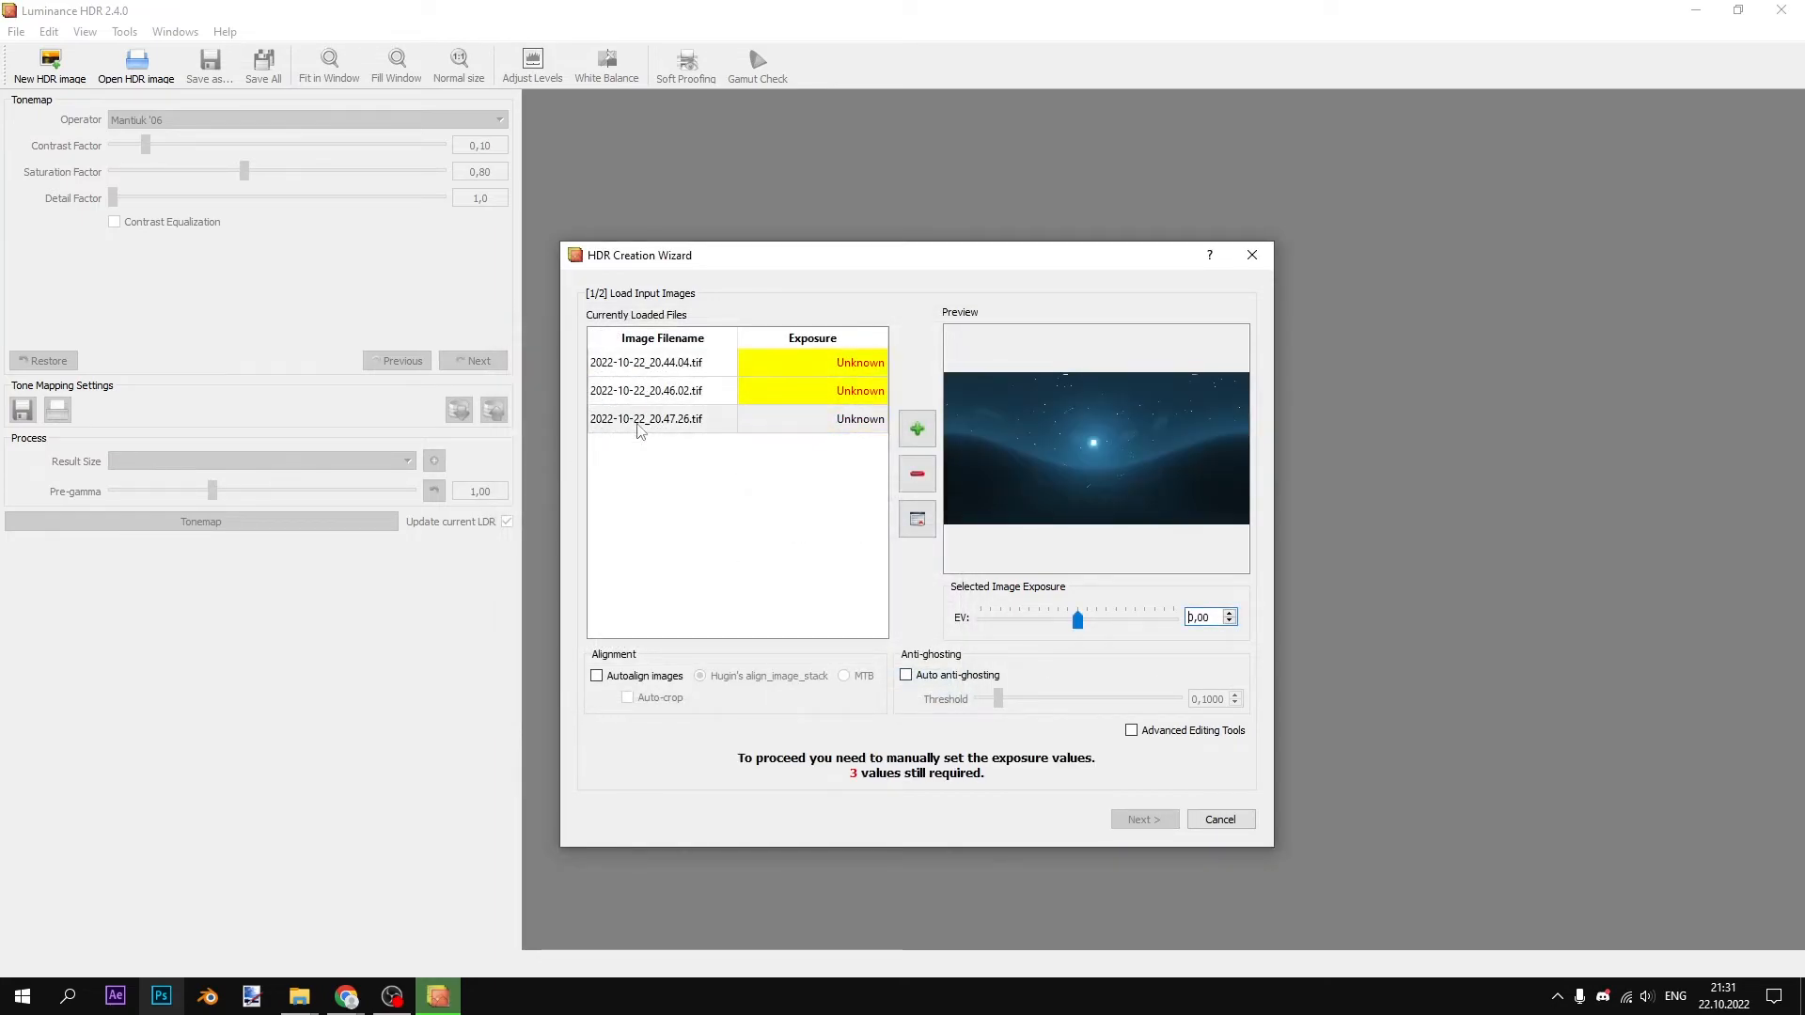
{"action": "left_click_drag", "start_coordinate": [1218, 617], "coordinate": [980, 626]}
{"action": "type", "text": "2"}
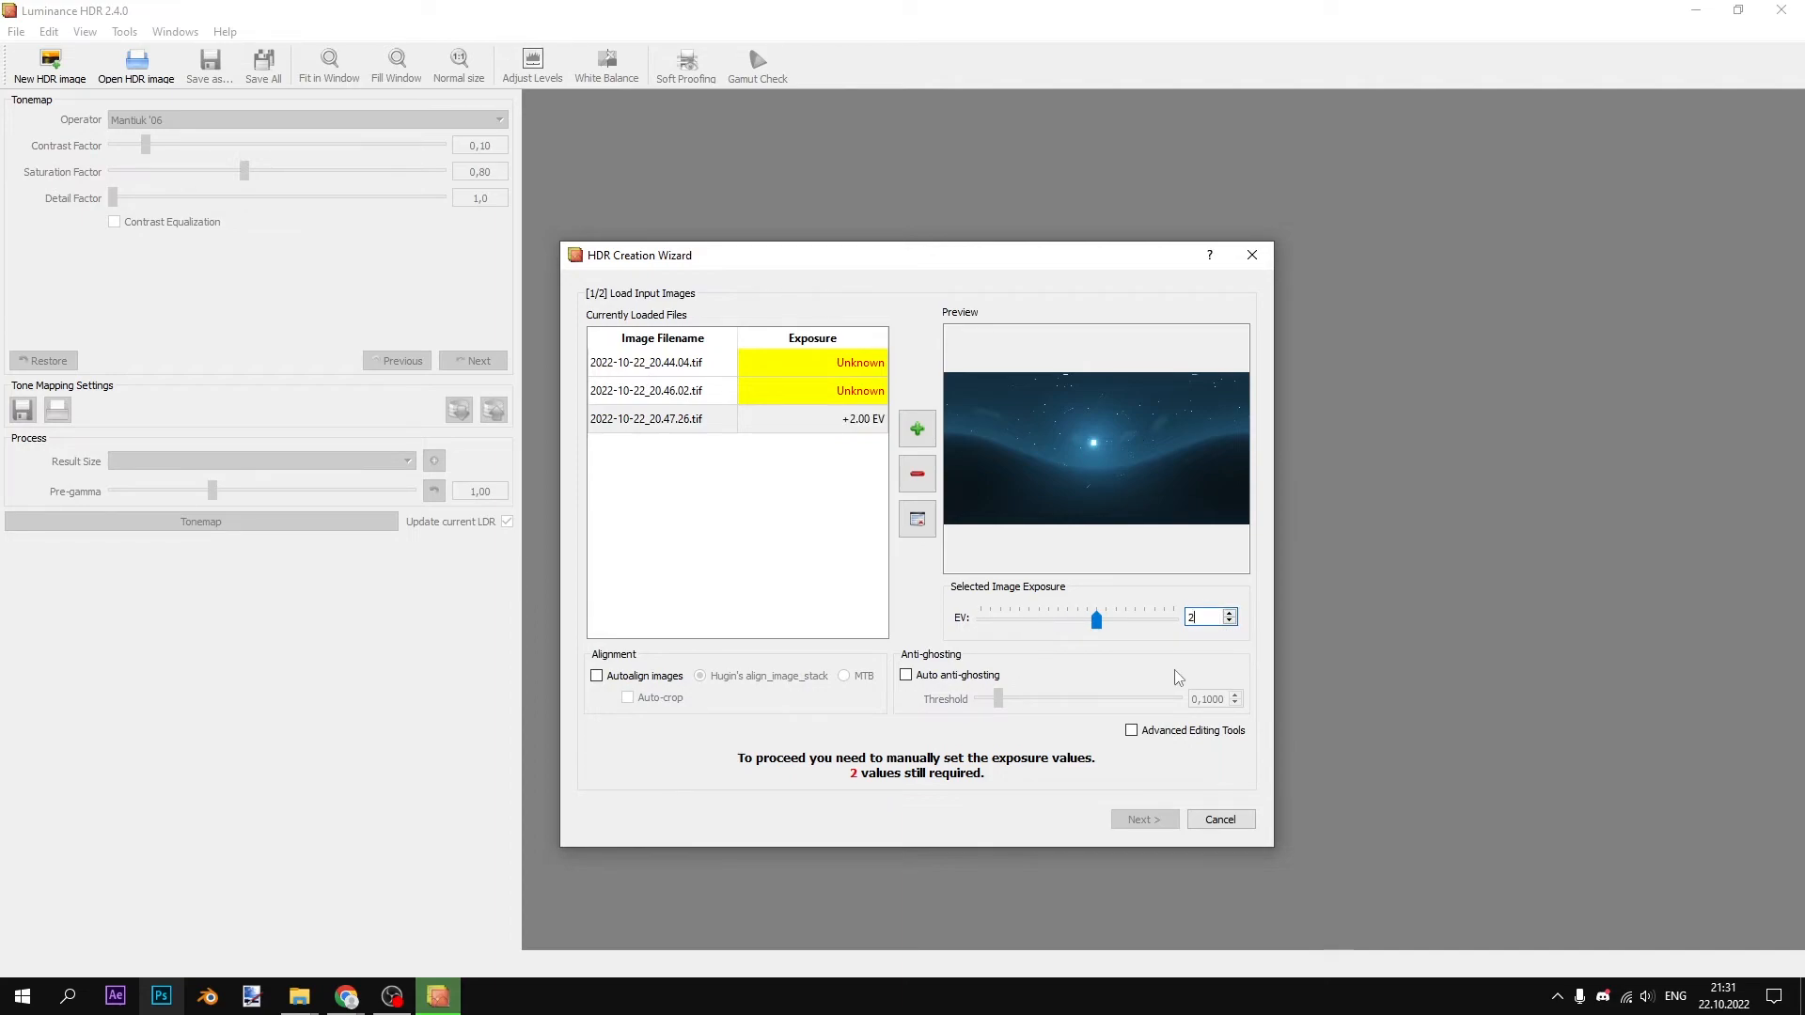
{"action": "left_click", "coordinate": [797, 372]}
{"action": "left_click_drag", "start_coordinate": [1220, 618], "coordinate": [1155, 621]}
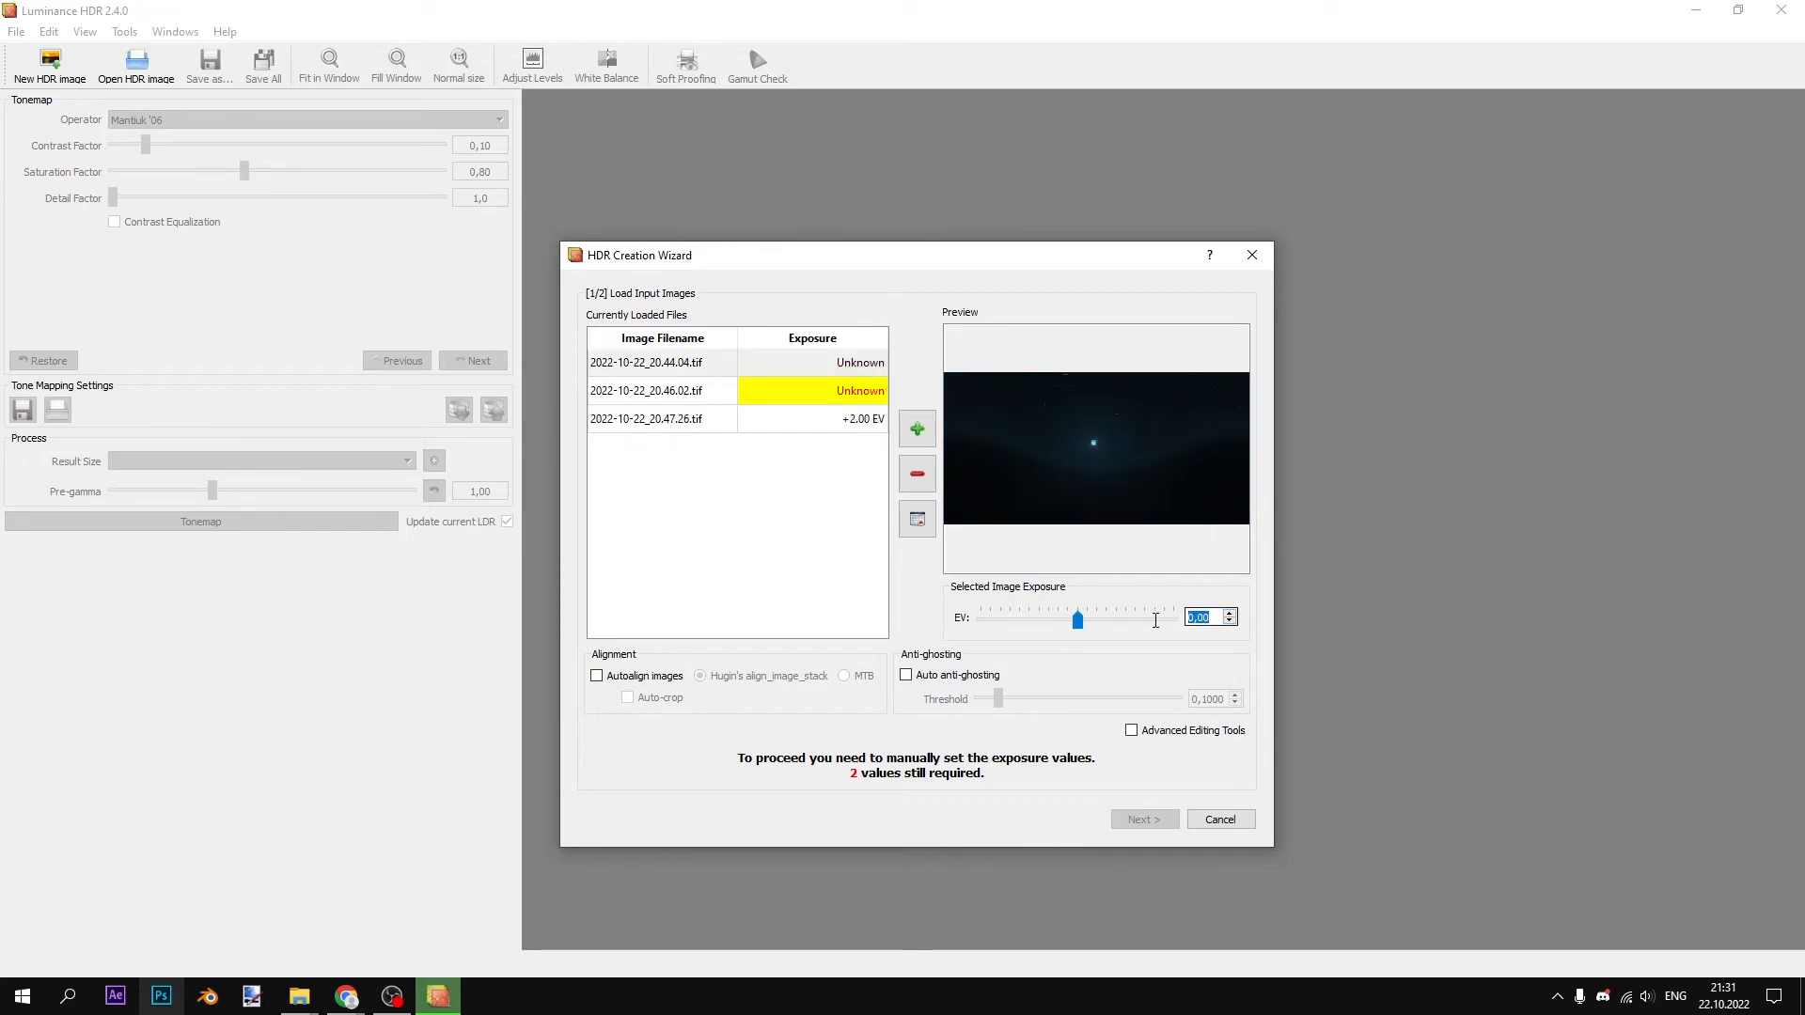
{"action": "type", "text": "-2"}
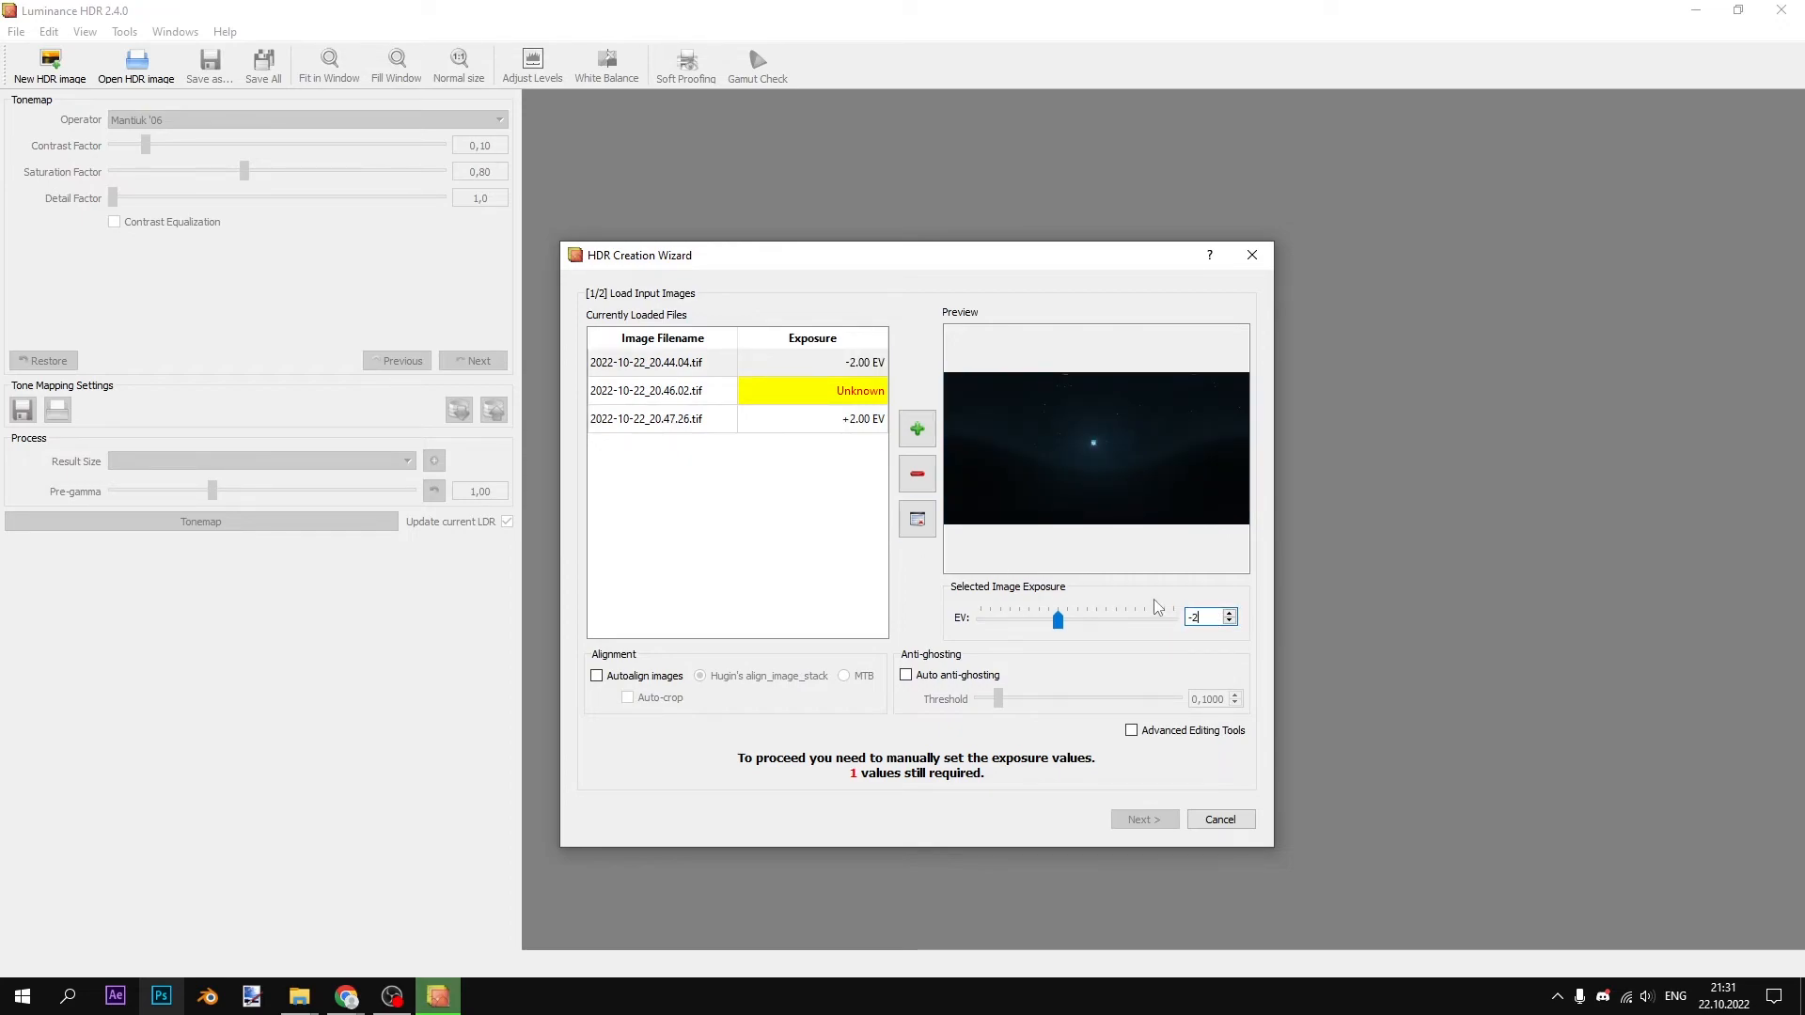
{"action": "key", "text": "Return"}
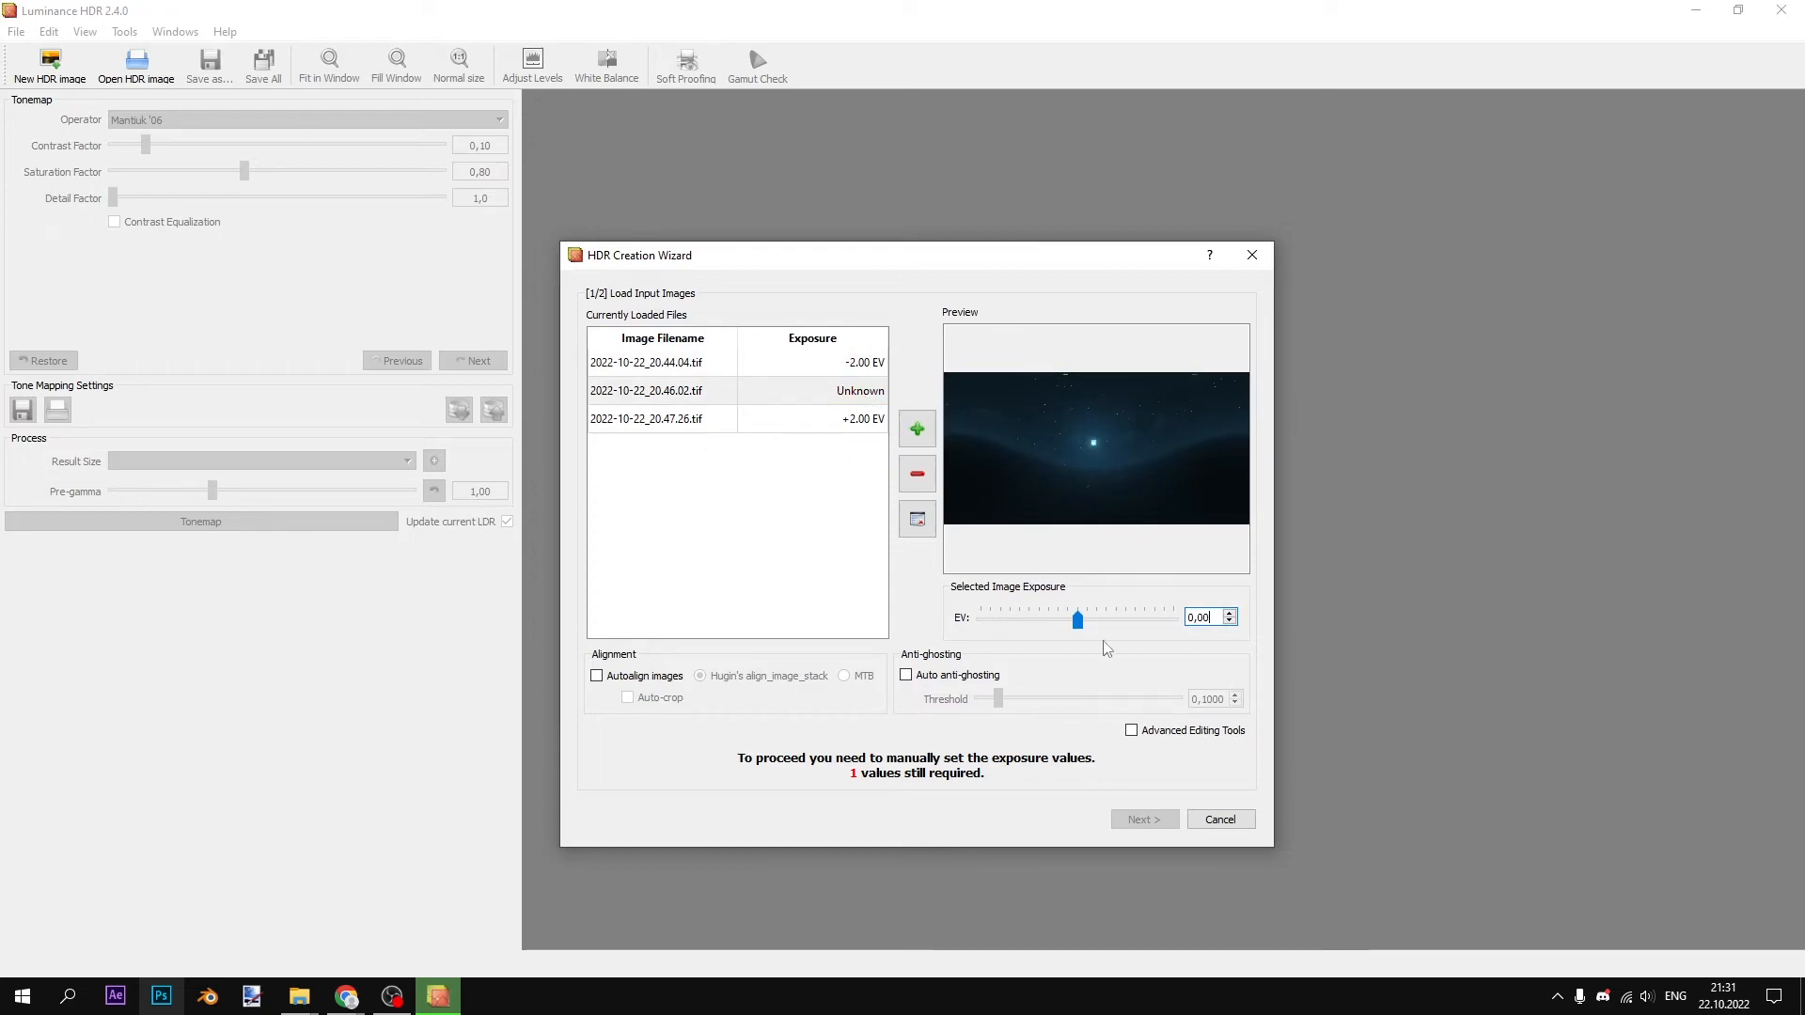
{"action": "left_click_drag", "start_coordinate": [1231, 617], "coordinate": [1192, 617]}
{"action": "key", "text": "BackSpace"}
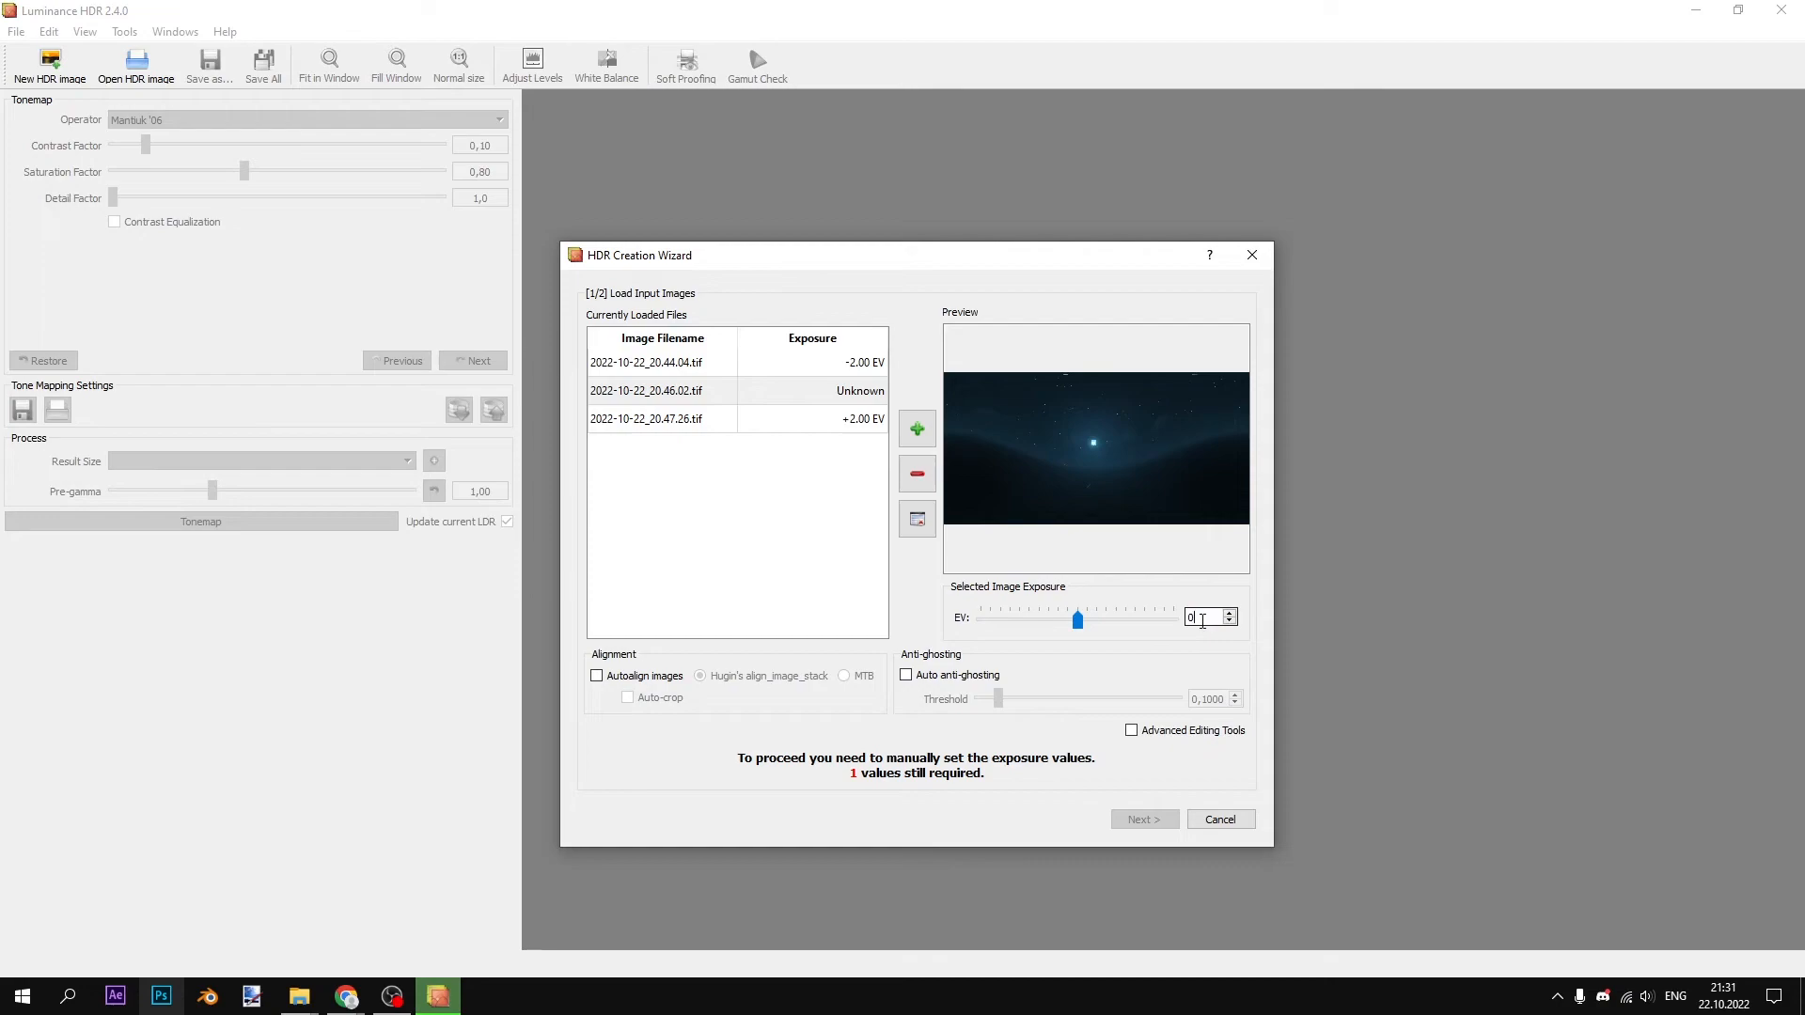
{"action": "key", "text": "Return"}
Generate the HDR from the loaded images with predefined Profile 1 and save it as untitled.exr
{"action": "left_click", "coordinate": [1145, 819]}
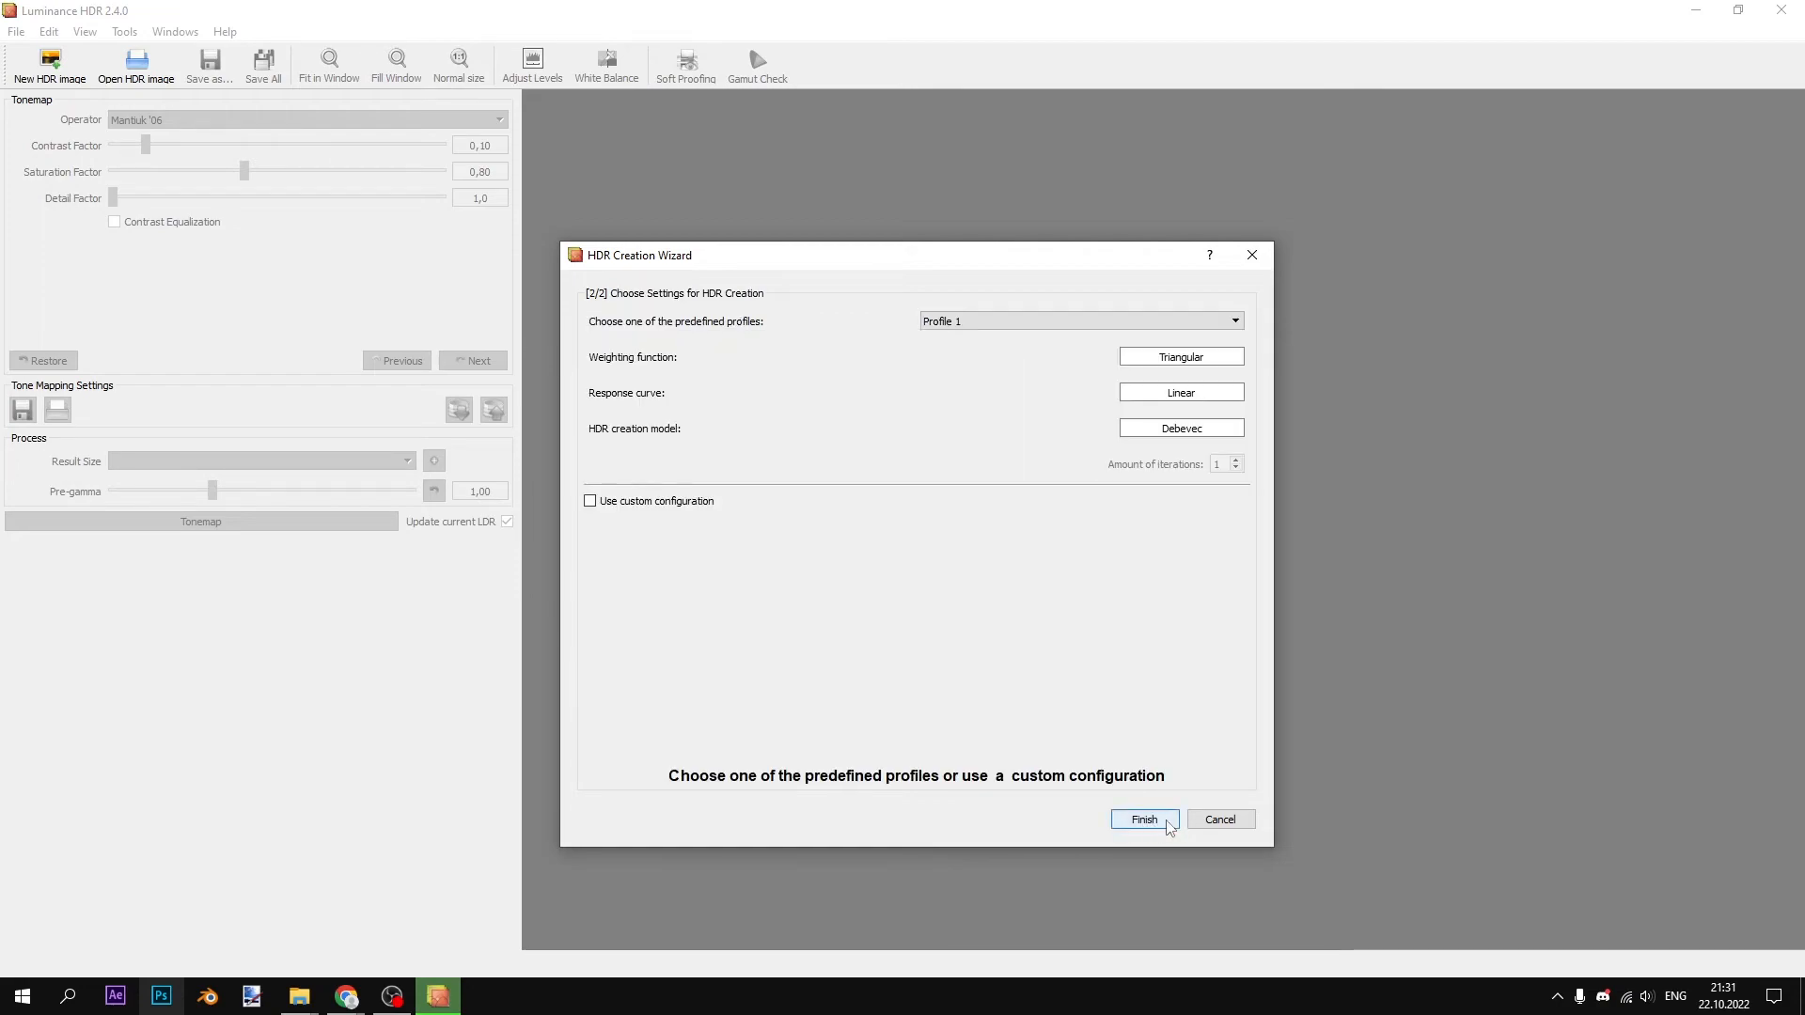
{"action": "left_click", "coordinate": [1145, 819]}
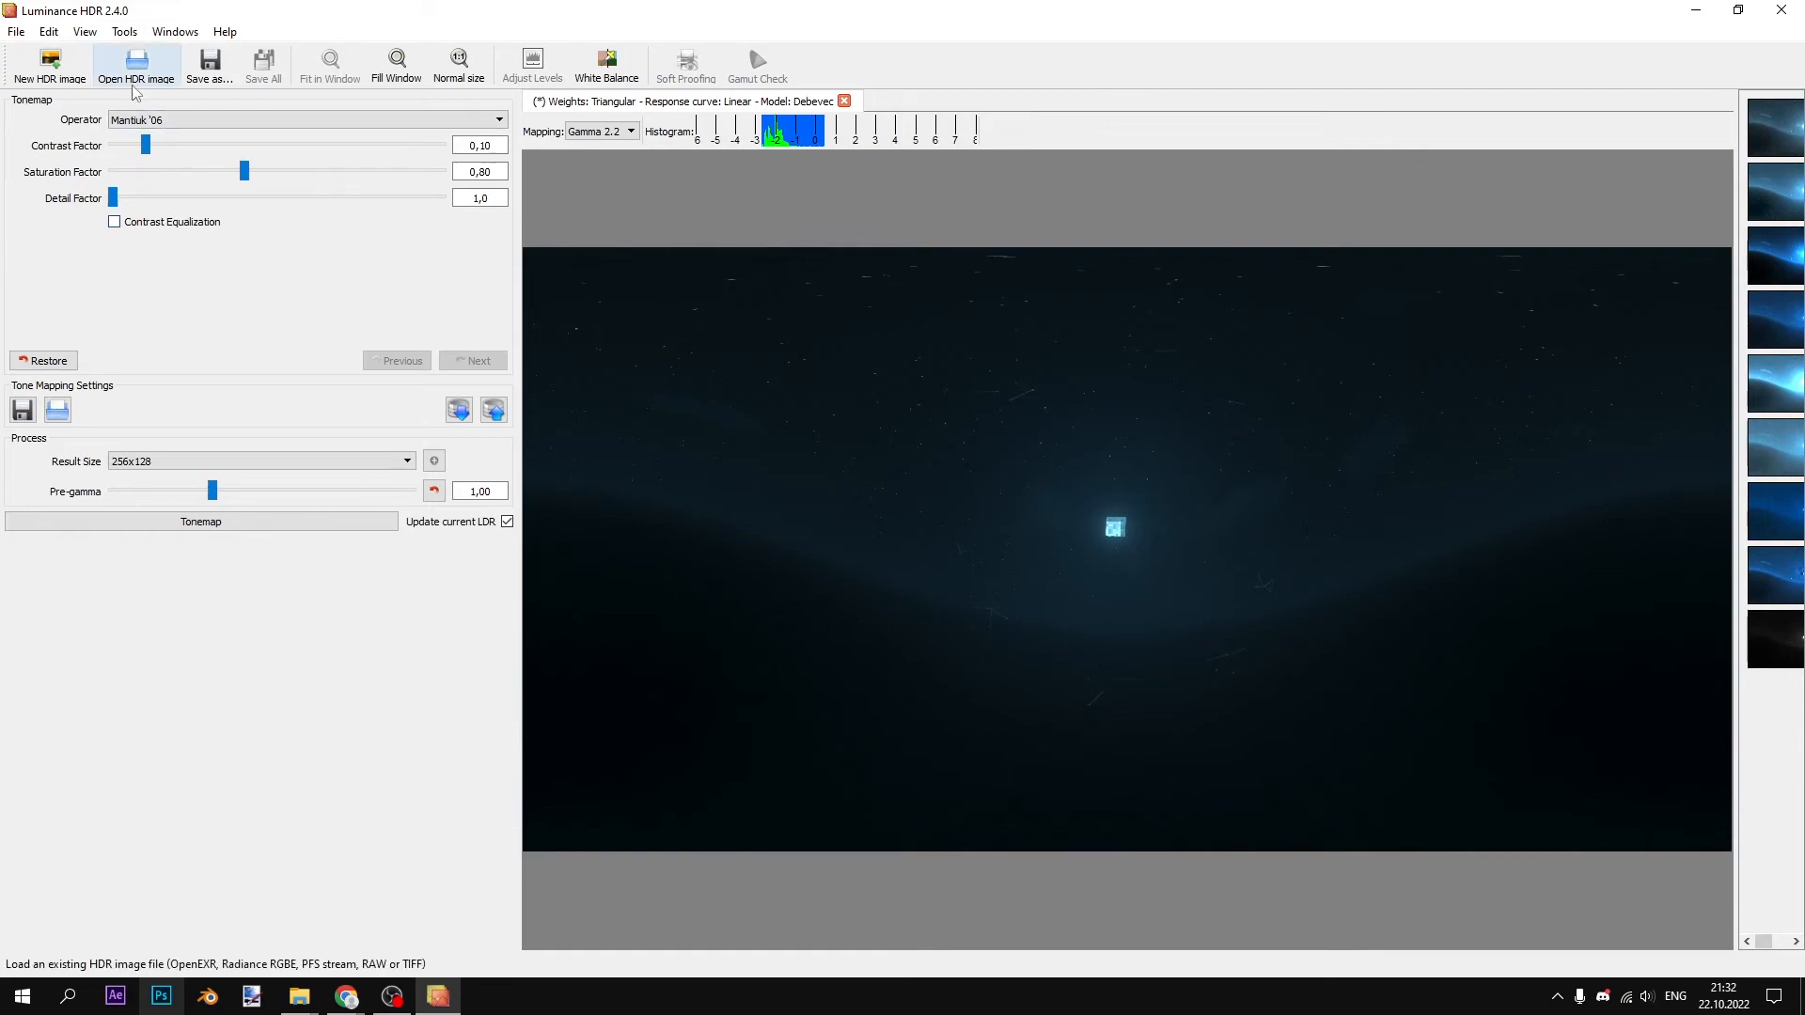
{"action": "left_click", "coordinate": [208, 83]}
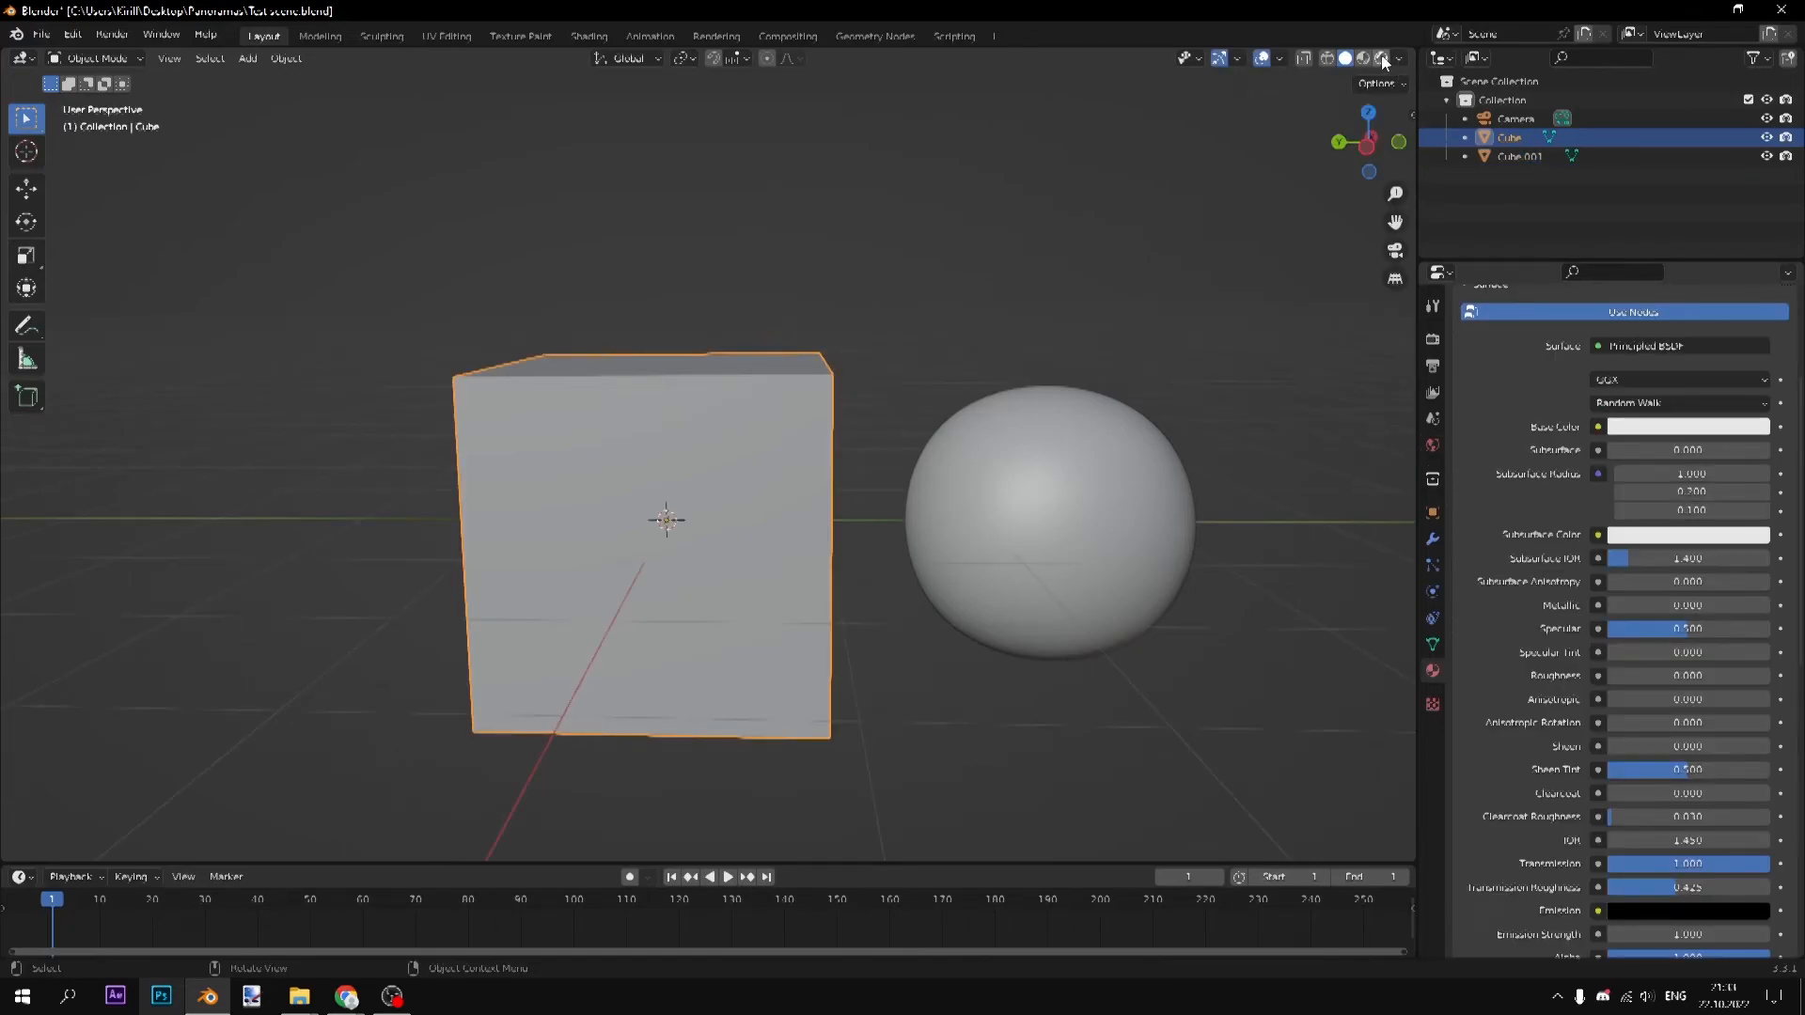
Switch to Blender, use rendered viewport shading and set the world's background color to an Environment Texture
{"action": "left_click", "coordinate": [1380, 59]}
{"action": "mouse_move", "coordinate": [1156, 583]}
{"action": "left_mouse_down"}
{"action": "mouse_move", "coordinate": [1282, 545]}
{"action": "mouse_move", "coordinate": [1241, 414]}
{"action": "mouse_move", "coordinate": [1103, 615]}
{"action": "mouse_move", "coordinate": [1175, 592]}
{"action": "left_mouse_up"}
{"action": "left_click", "coordinate": [1433, 445]}
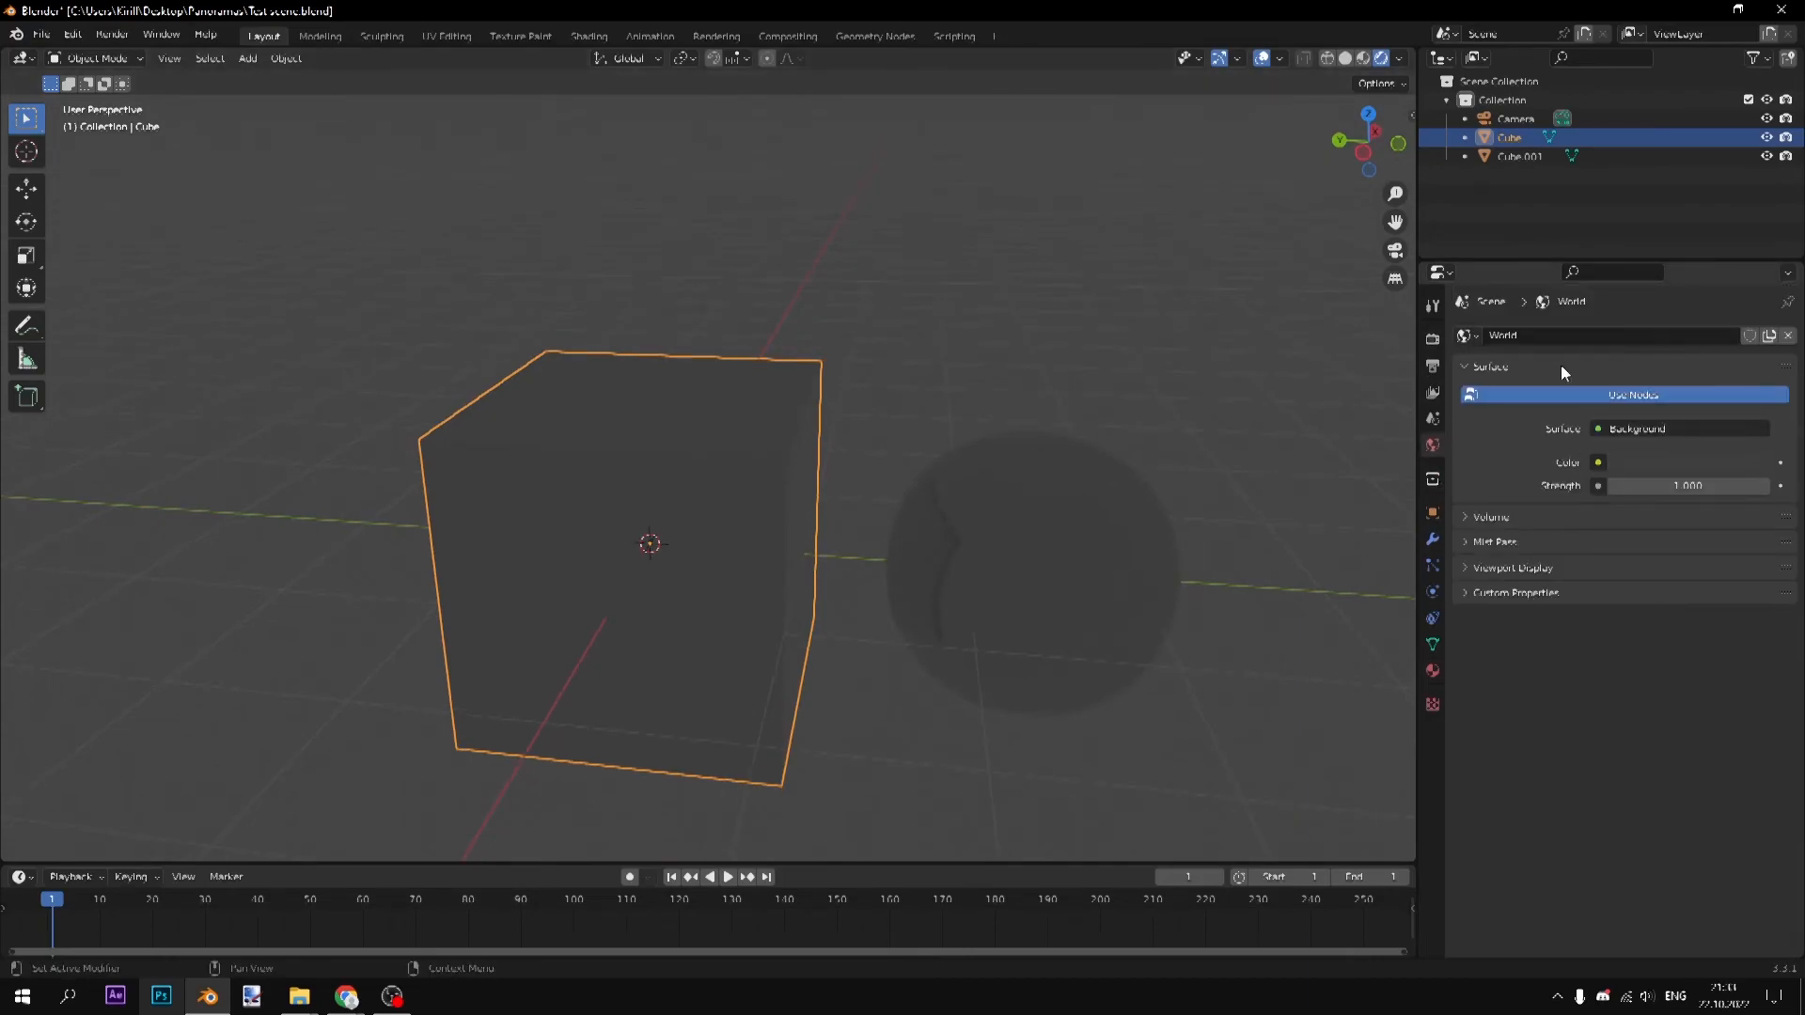
{"action": "left_click", "coordinate": [1599, 462]}
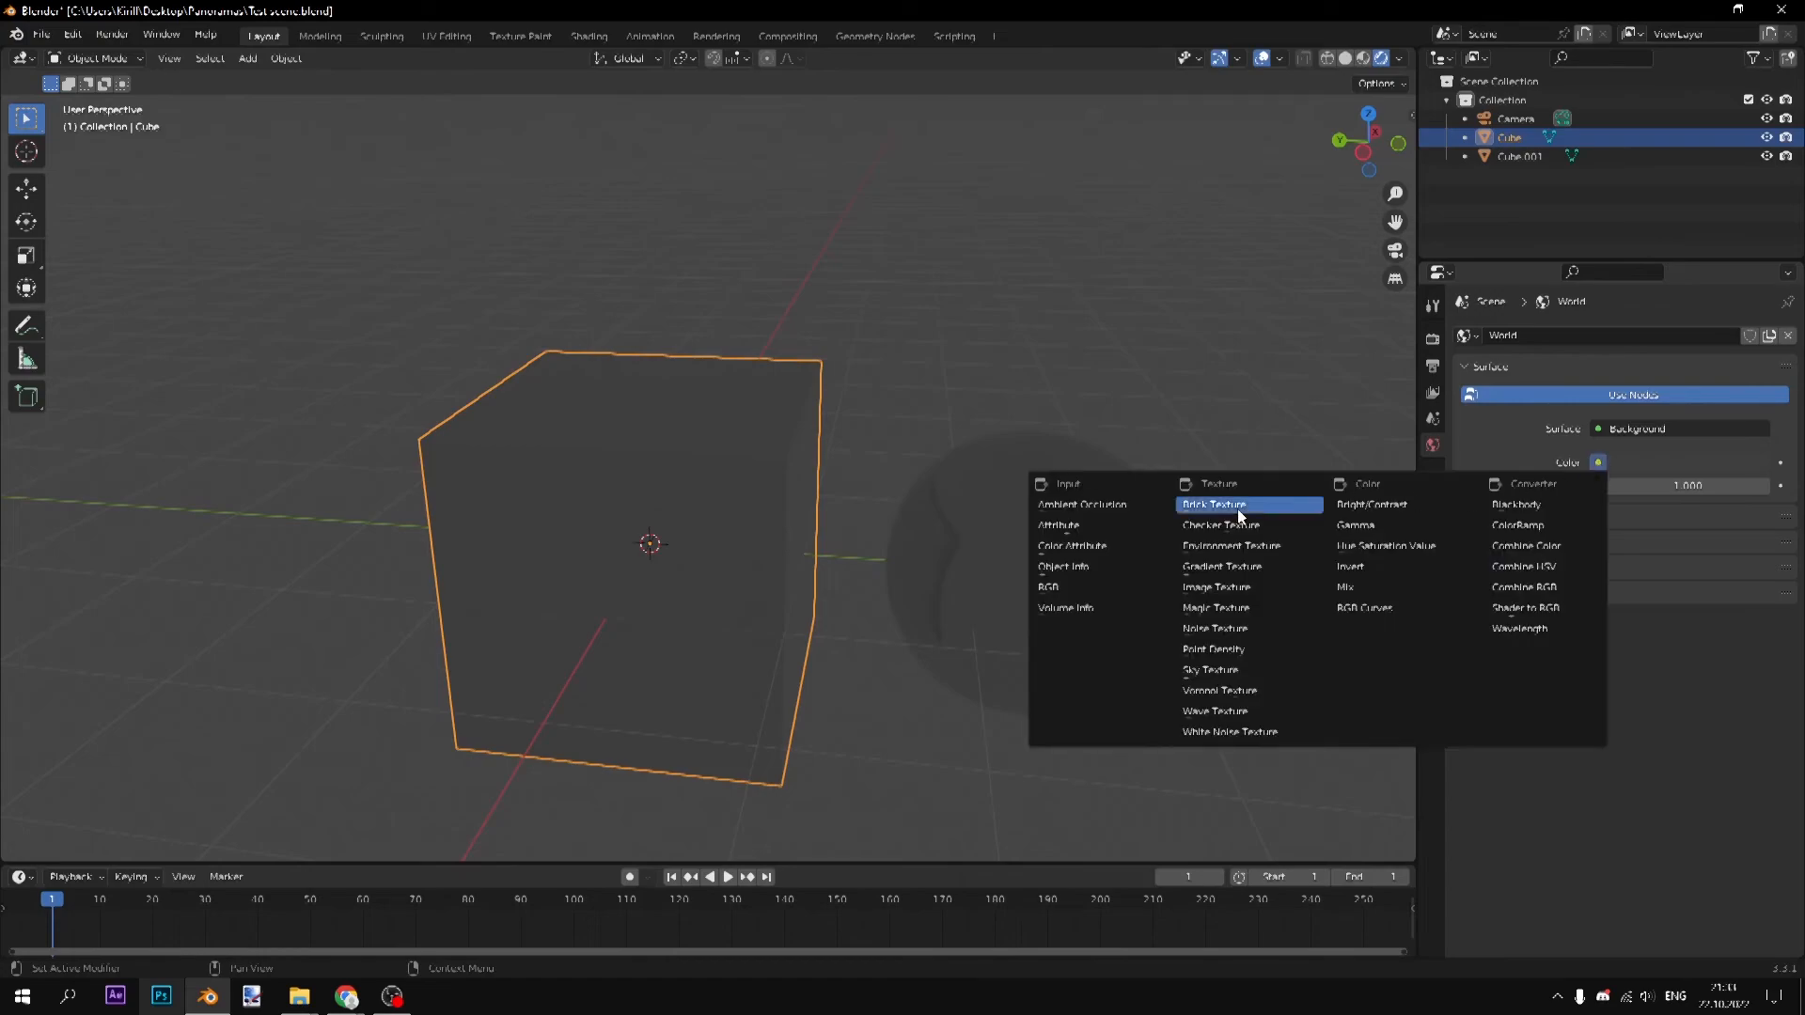
{"action": "left_click", "coordinate": [1237, 546]}
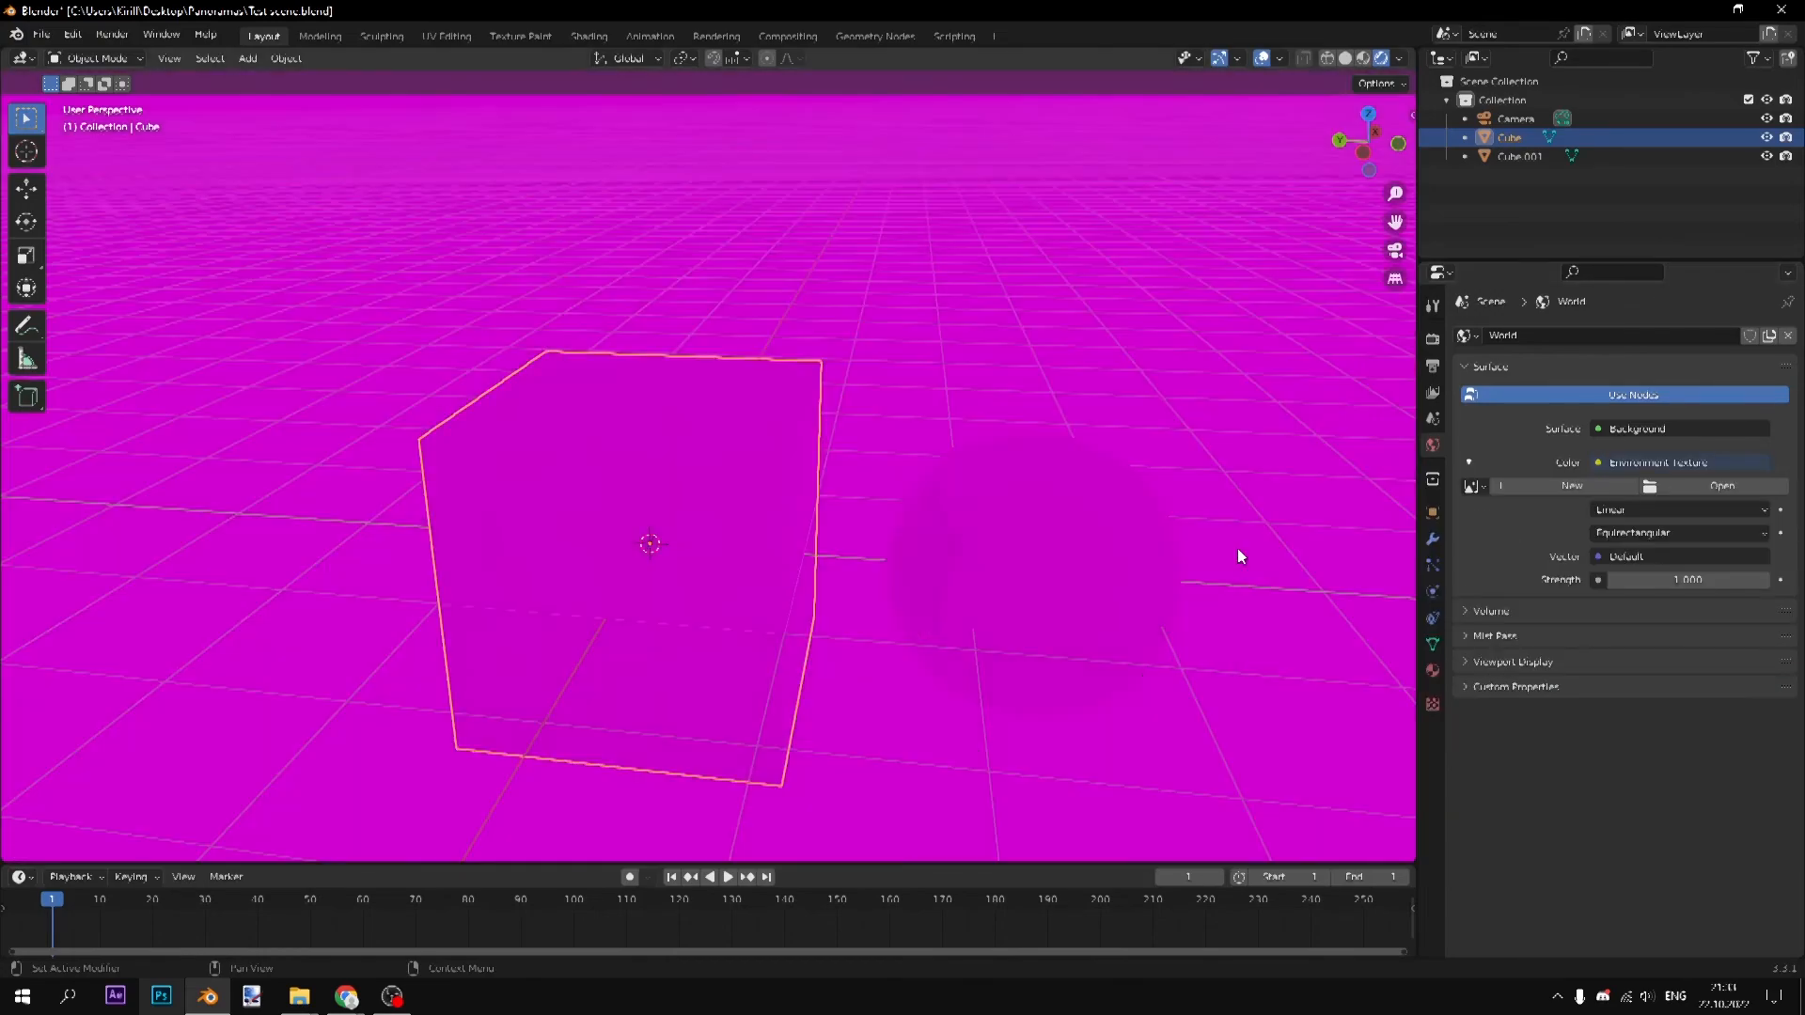
Load untitled.exr from the Panoramas folder as the world's environment image
{"action": "left_click", "coordinate": [1706, 490]}
{"action": "left_click", "coordinate": [664, 336]}
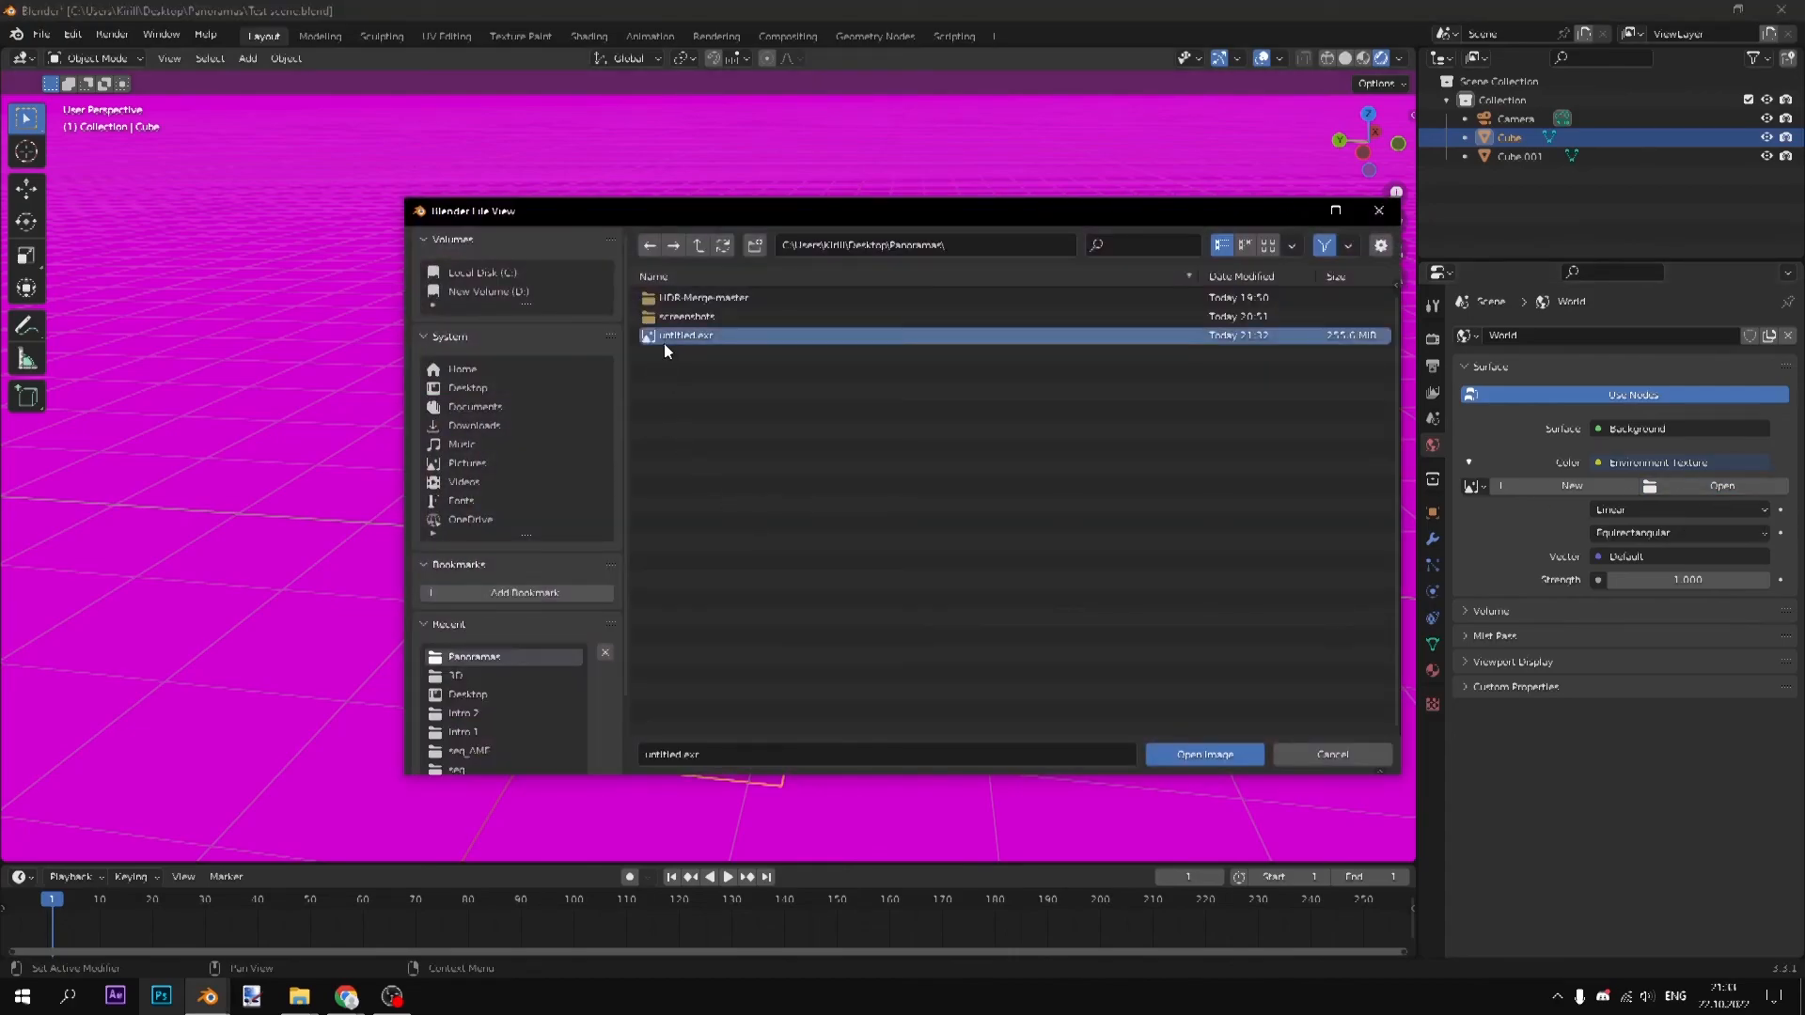
{"action": "left_click", "coordinate": [1167, 752]}
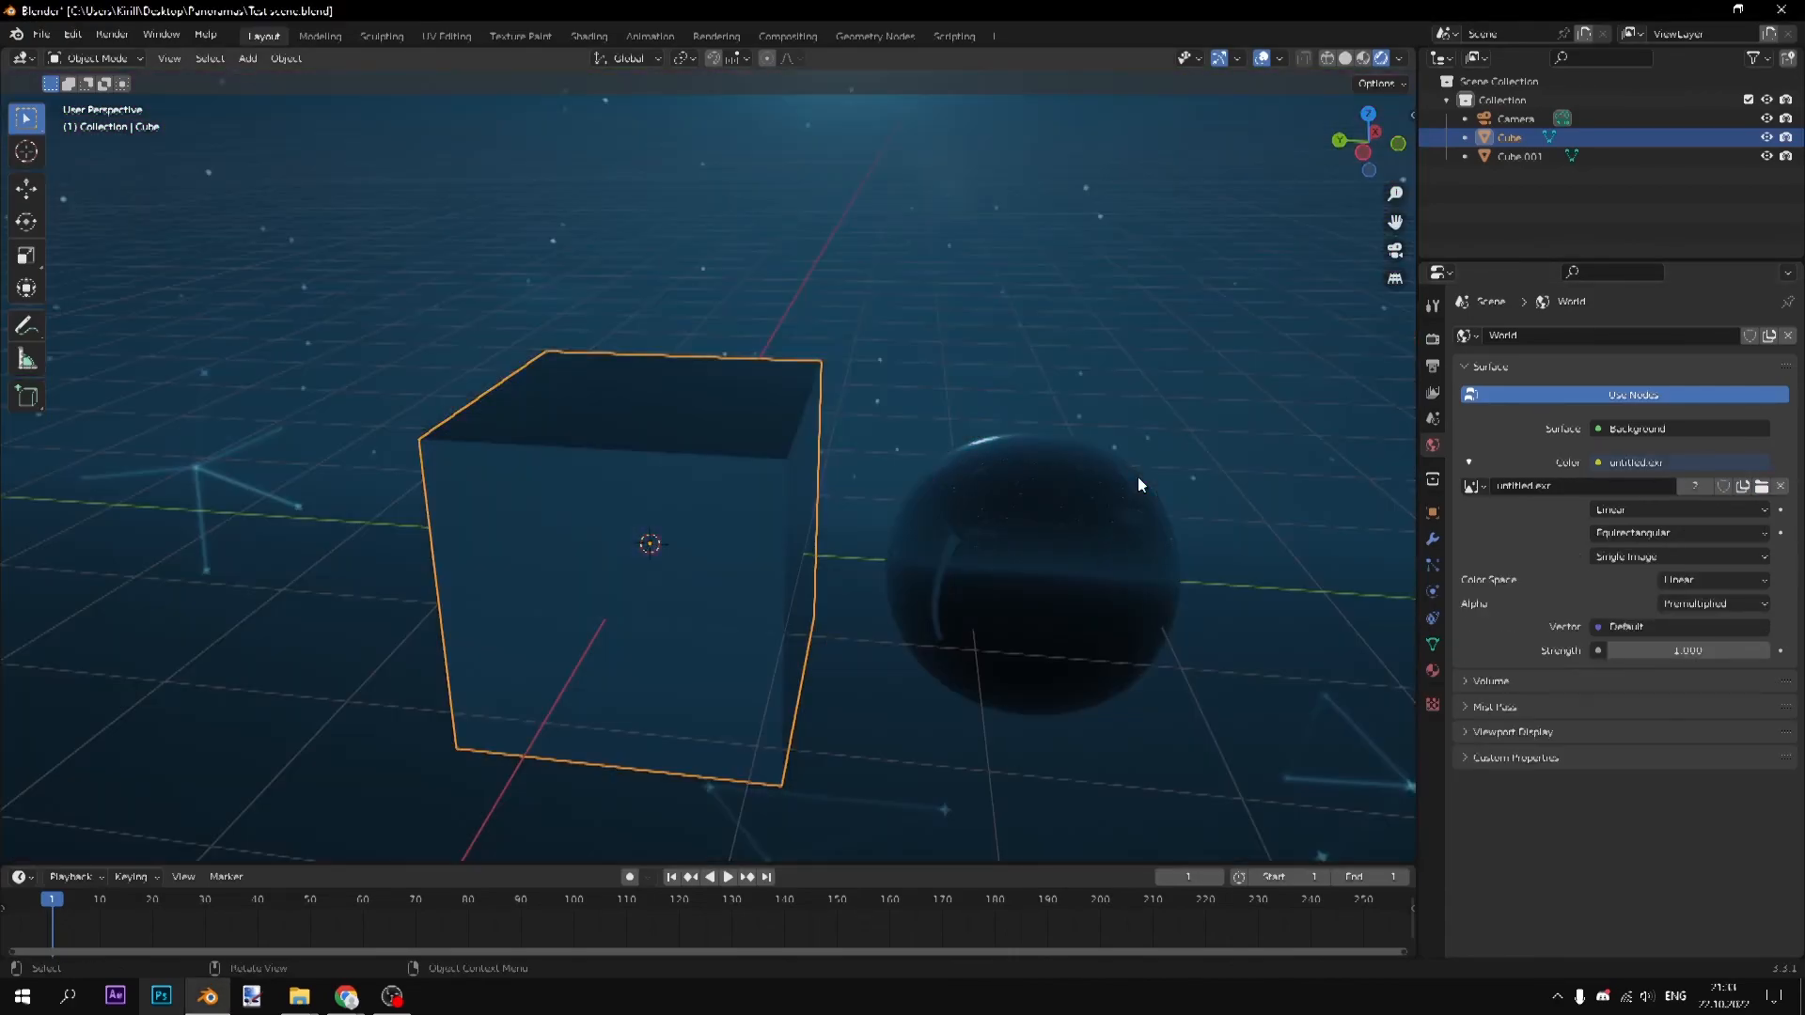
Hide the viewport overlays and gizmos to view the cube and sphere against the night sky
{"action": "left_click_drag", "start_coordinate": [1147, 487], "coordinate": [793, 368]}
{"action": "left_click", "coordinate": [1261, 58]}
{"action": "left_click", "coordinate": [1221, 60]}
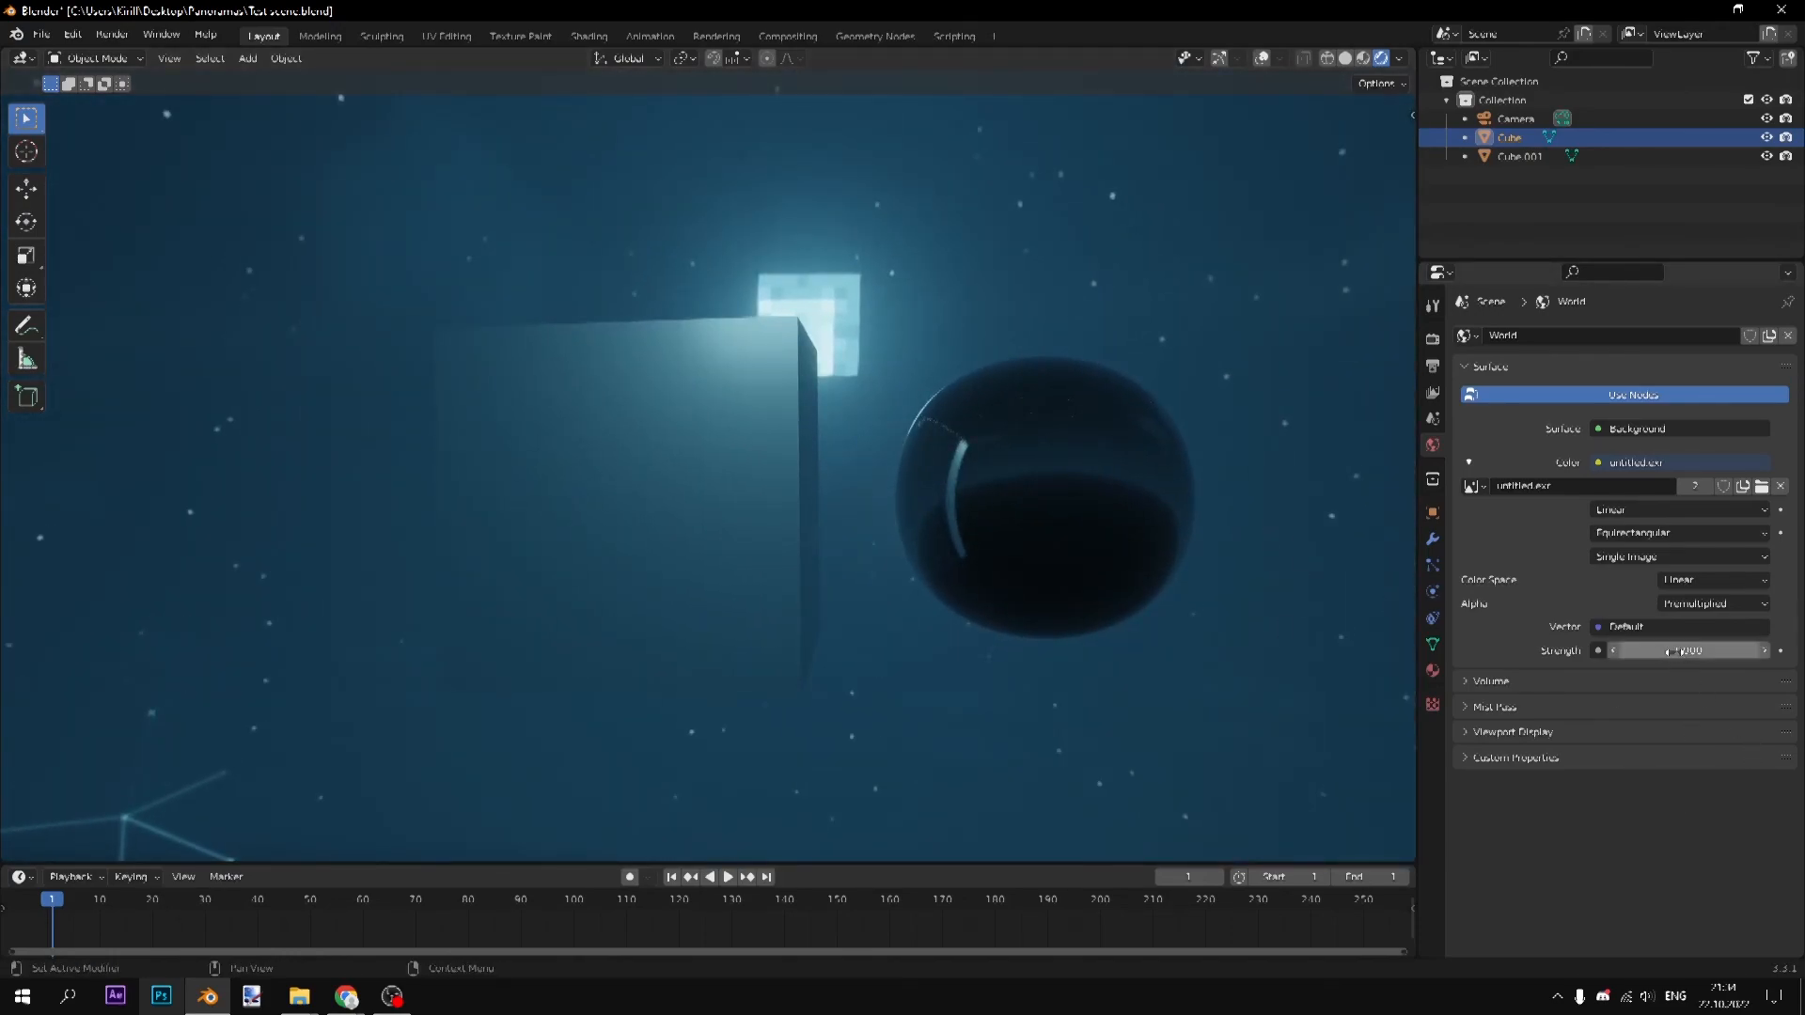
Try a world background strength of 0.300 and undo it
{"action": "left_click_drag", "start_coordinate": [1687, 651], "coordinate": [1631, 650]}
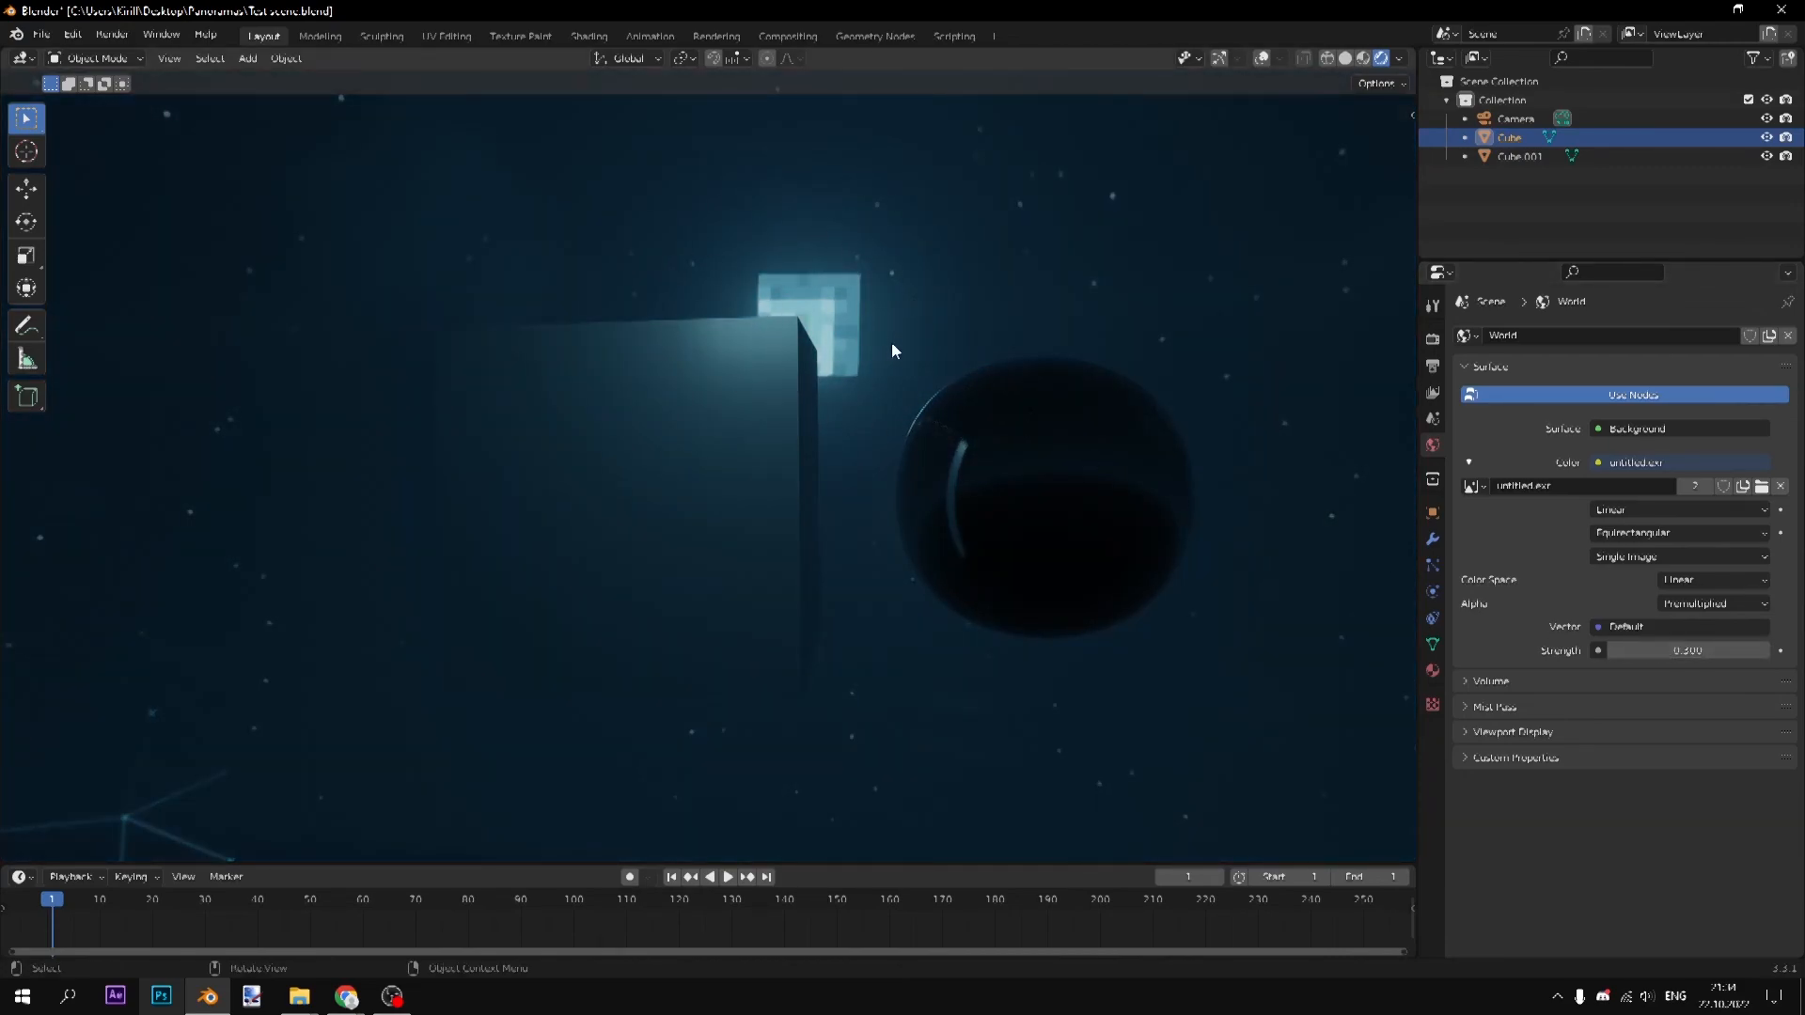
{"action": "key", "text": "ctrl+z"}
{"action": "left_click_drag", "start_coordinate": [893, 347], "coordinate": [1074, 564]}
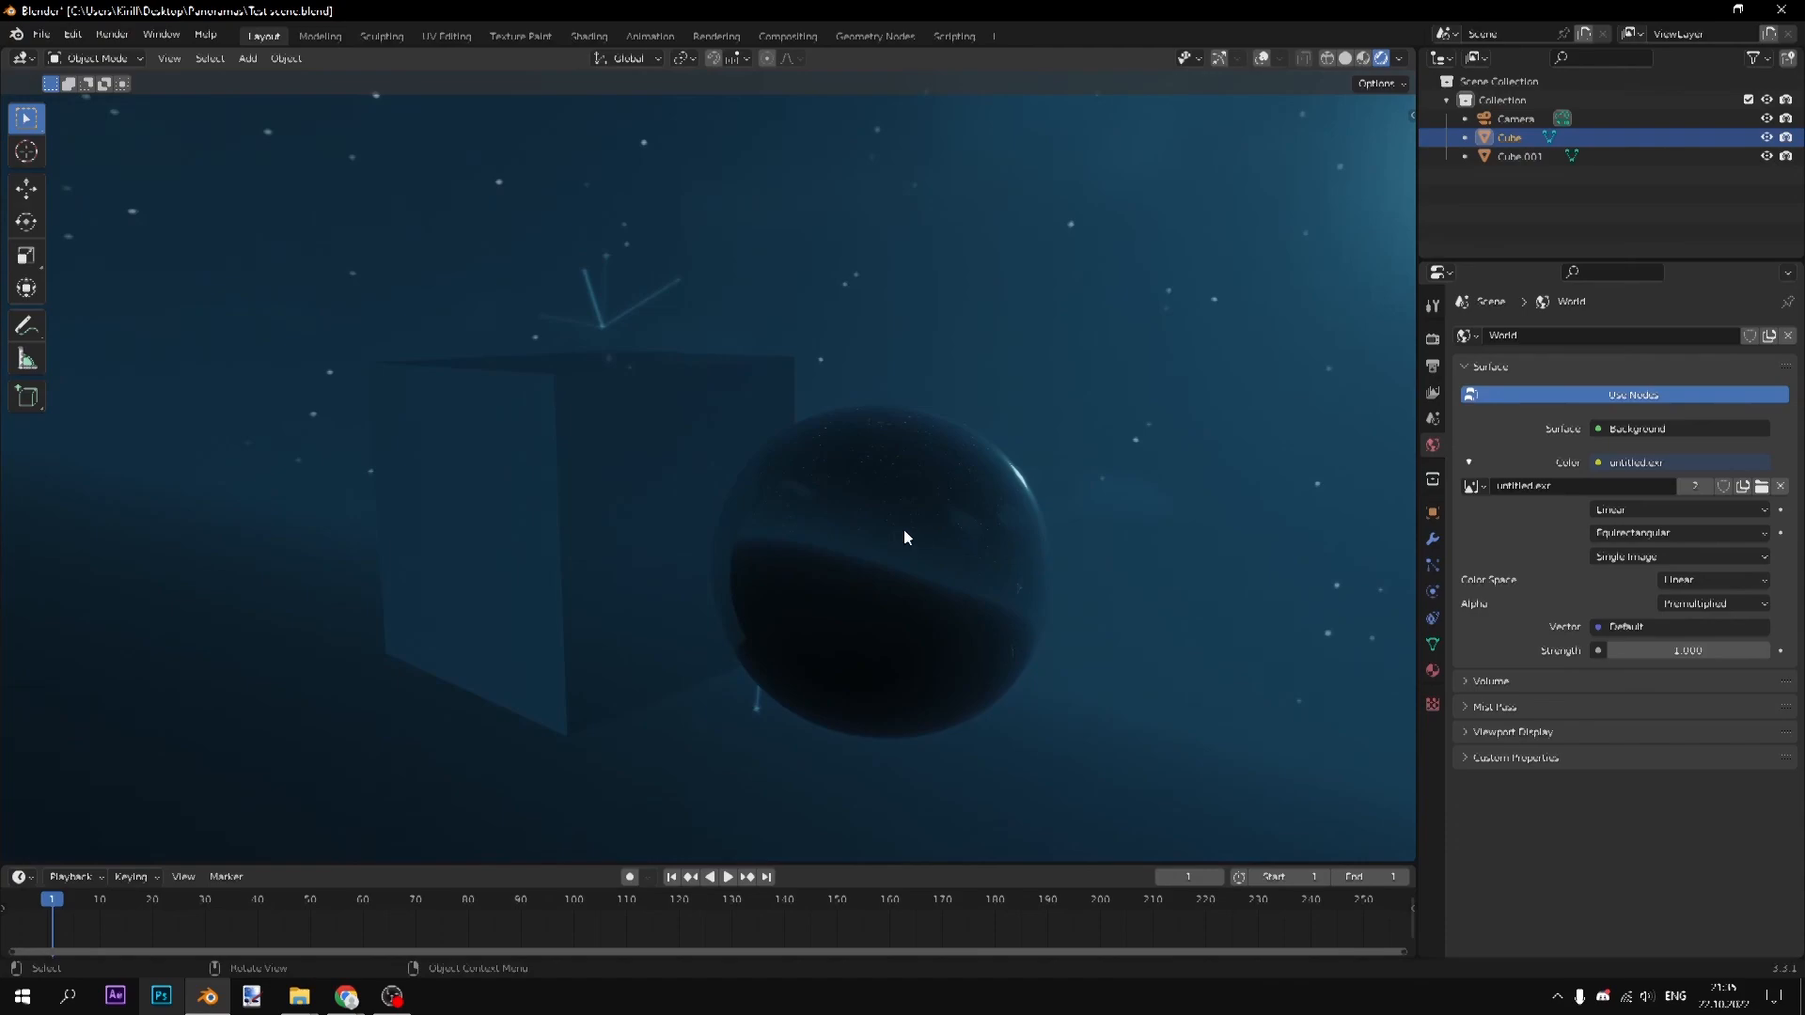